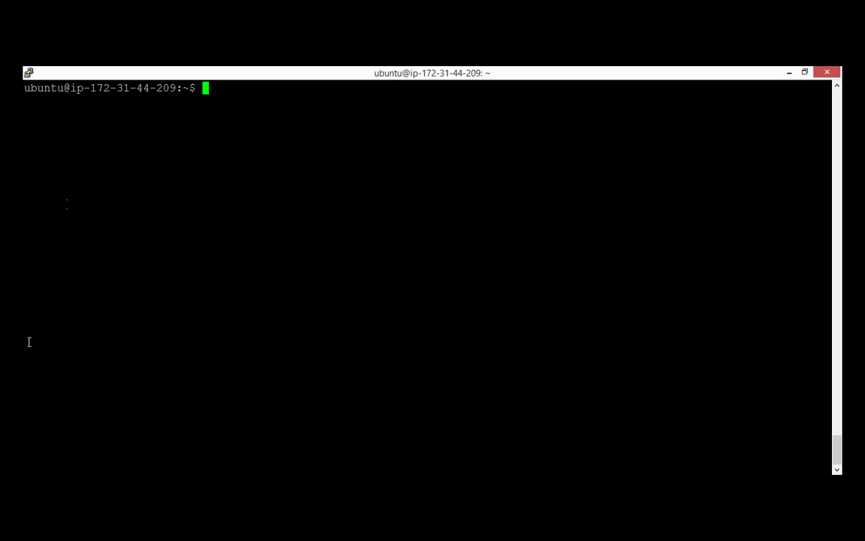
# Step: Open /etc/haproxy/haproxy.cfg in vi
pyautogui.press('Return')
pyautogui.press('Return')
pyautogui.press('Return')
pyautogui.write('vi /')
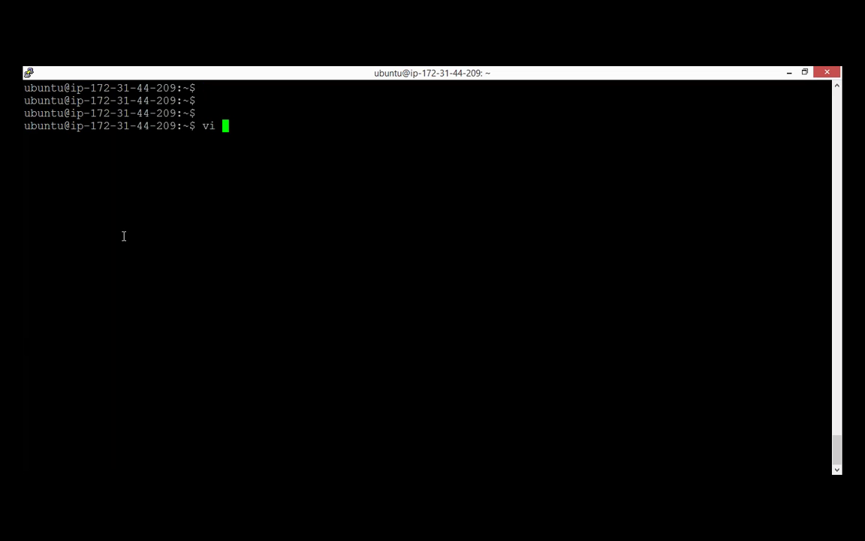
pyautogui.write('etc/haproxy/')
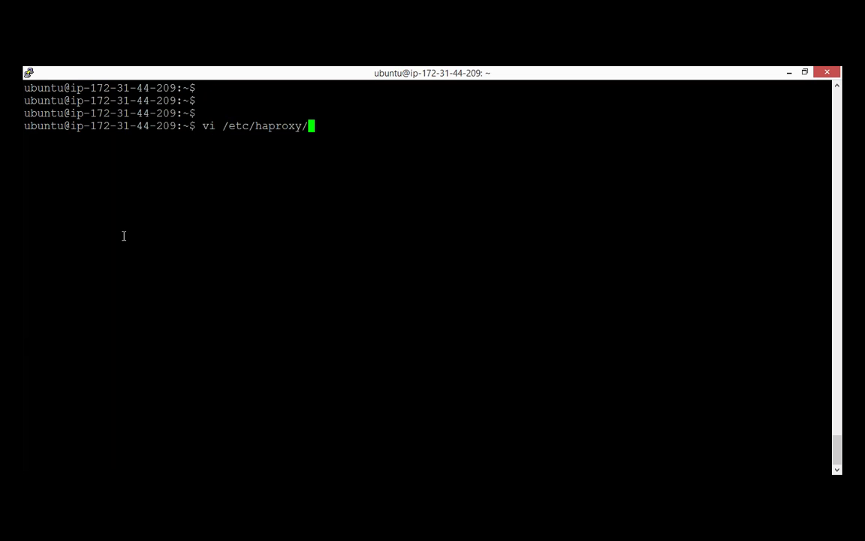
pyautogui.write('h')
pyautogui.press('Tab')
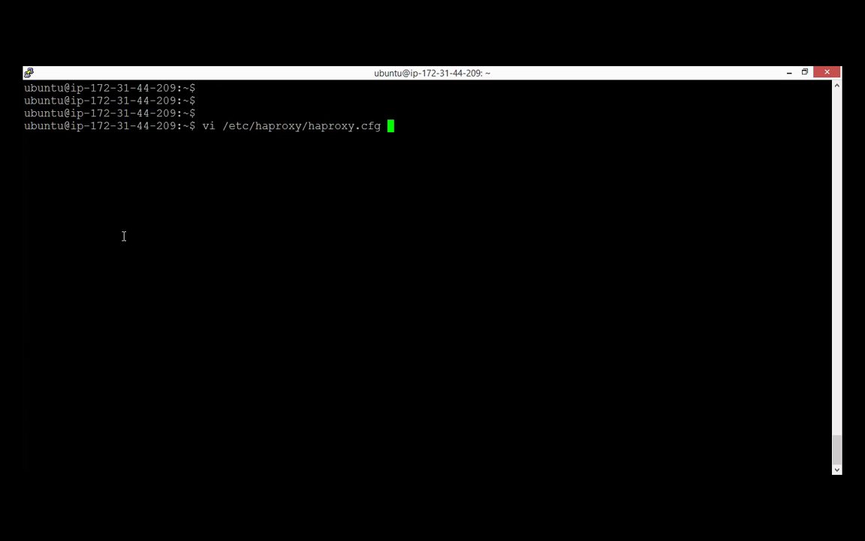
pyautogui.press('Return')
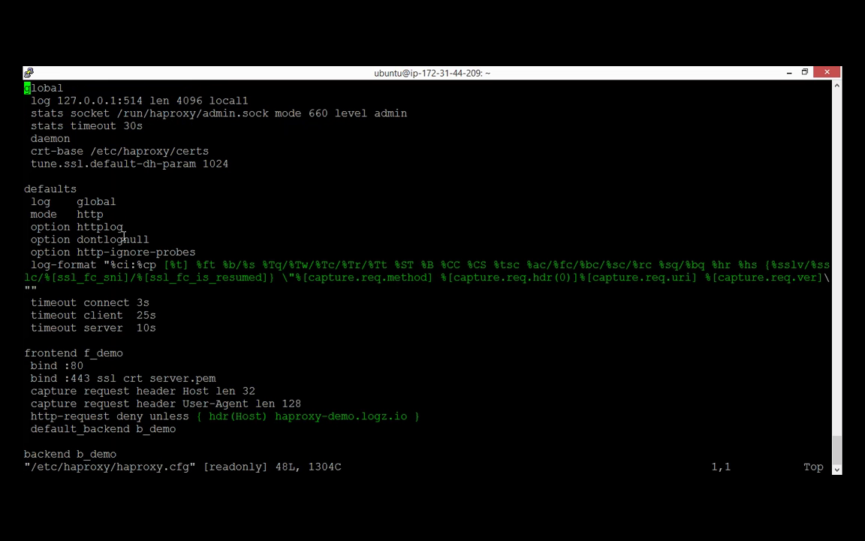
# Step: Highlight the global 'log 127.0.0.1:514' line
pyautogui.press('Down')
pyautogui.hotkey('ctrl', 'v')
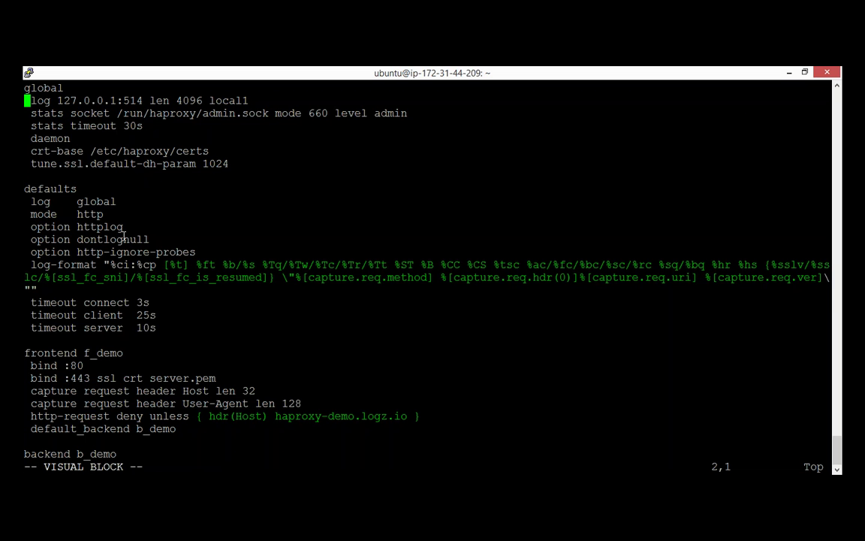
pyautogui.press('Escape')
pyautogui.hotkey('ctrl', 'v')
pyautogui.press('Down')
pyautogui.press('Up')
pyautogui.press('Escape')
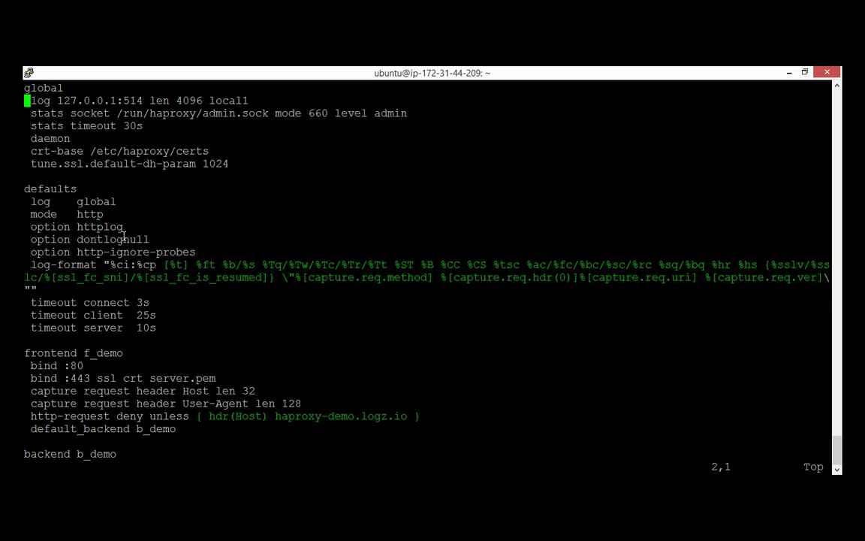
pyautogui.hotkey('shift', 'v')
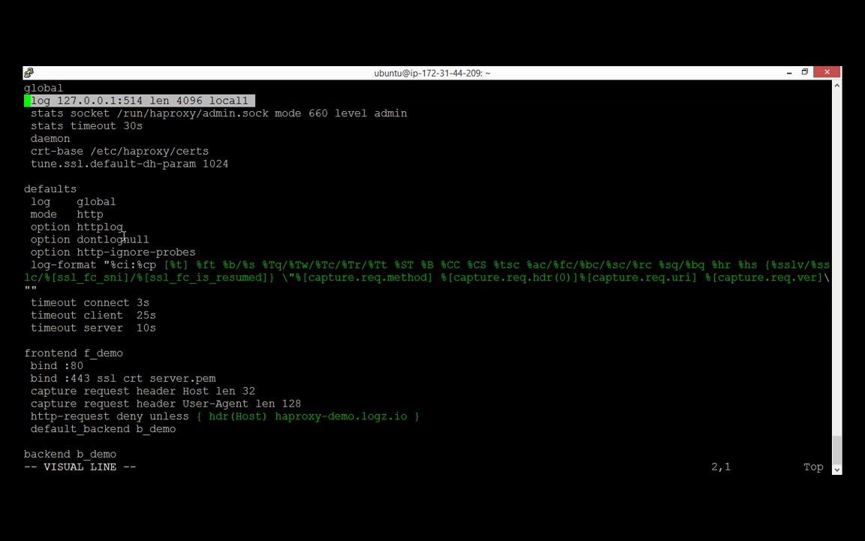
pyautogui.press('Escape')
# Step: Highlight the 'log global' and 'option httplog' lines in the defaults section
pyautogui.press('j')
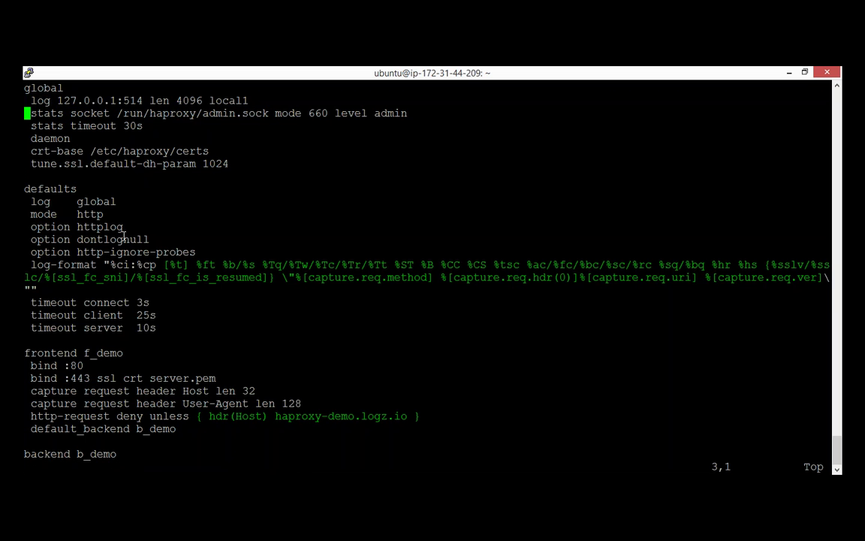
pyautogui.press('j')
pyautogui.press('j')
pyautogui.press('j')
pyautogui.press('j')
pyautogui.press('j')
pyautogui.press('j')
pyautogui.press('j')
pyautogui.hotkey('shift', 'v')
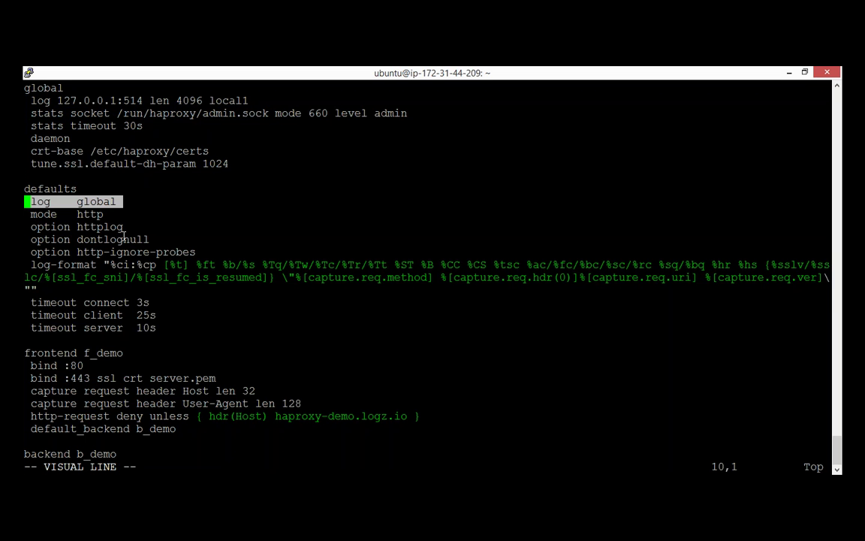
pyautogui.press('Escape')
pyautogui.press('j')
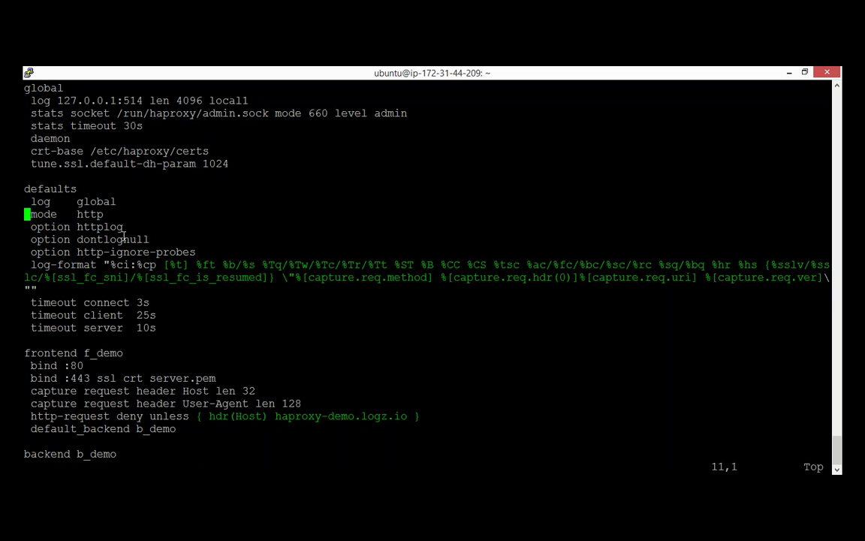
pyautogui.press('j')
pyautogui.hotkey('shift', 'v')
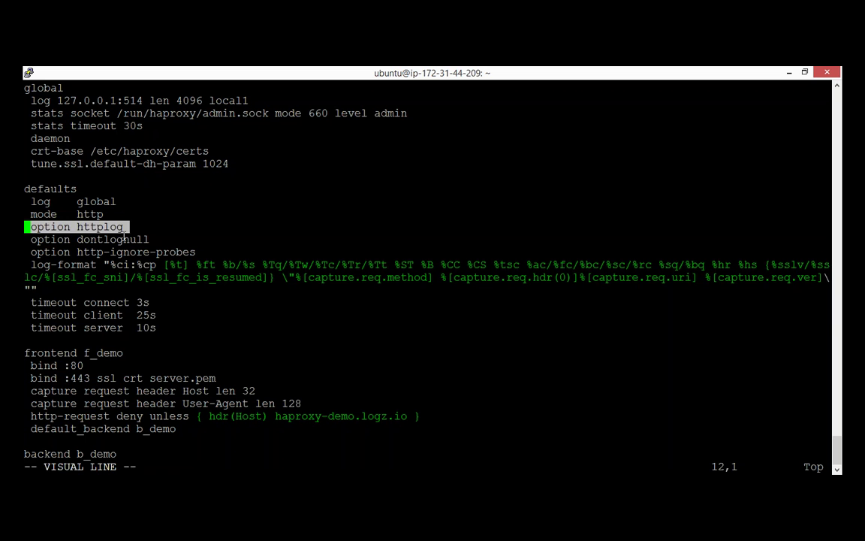
pyautogui.press('y')
pyautogui.press('j')
pyautogui.press('j')
pyautogui.press('j')
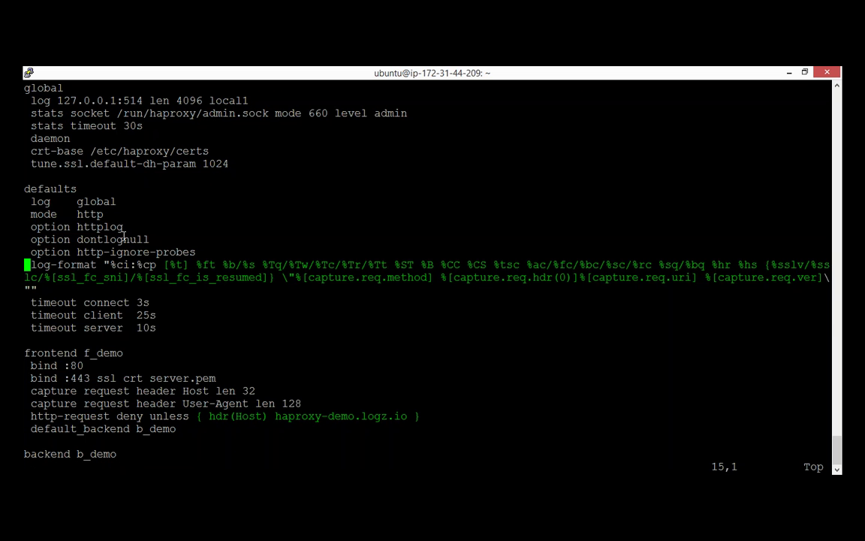
# Step: Highlight the log-format line, then the dontlognull and http-ignore-probes lines
pyautogui.hotkey('shift', 'v')
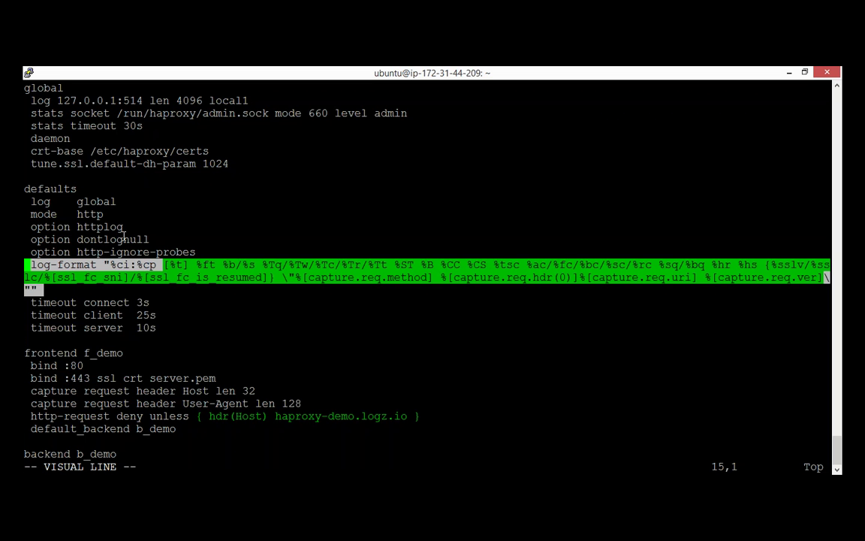
pyautogui.press('Escape')
pyautogui.press('j')
pyautogui.press('j')
pyautogui.press('j')
pyautogui.press('k')
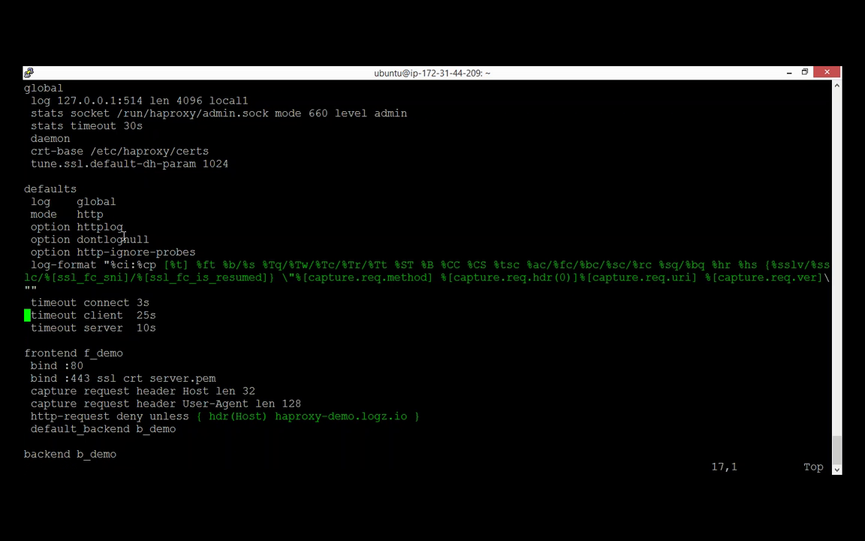
pyautogui.press('k')
pyautogui.press('k')
pyautogui.press('k')
pyautogui.press('k')
pyautogui.hotkey('shift', 'v')
pyautogui.press('j')
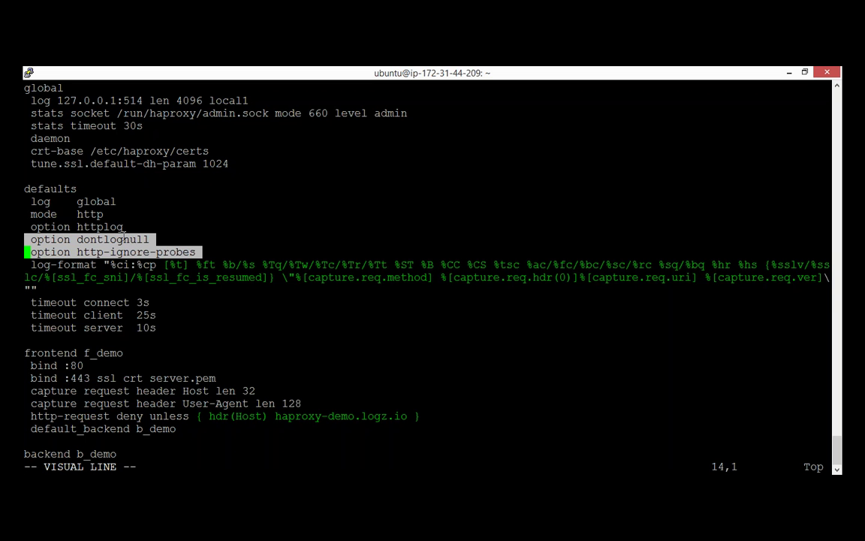
pyautogui.press('Escape')
# Step: Highlight the Host and User-Agent header capture lines and the http-request deny line
pyautogui.press('Down')
pyautogui.press('Down')
pyautogui.press('Down')
pyautogui.press('Down')
pyautogui.press('Down')
pyautogui.press('Down')
pyautogui.press('Down')
pyautogui.press('Down')
pyautogui.press('Down')
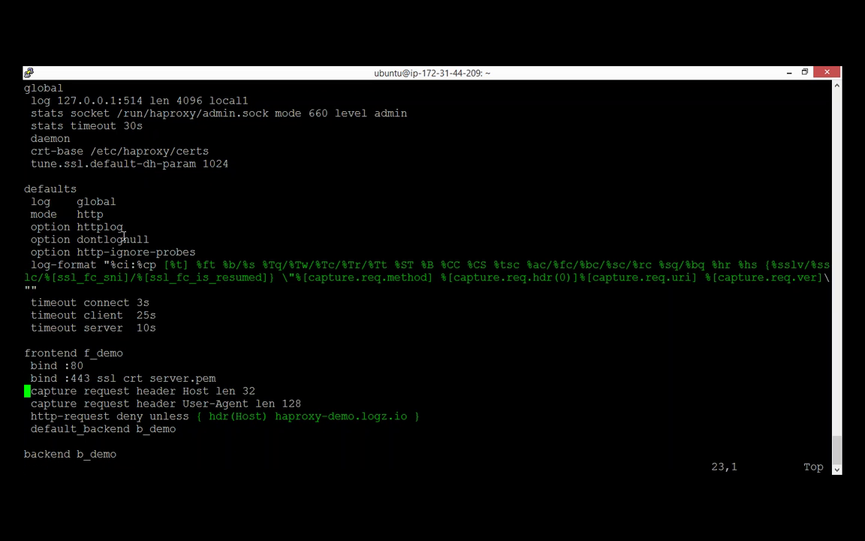
pyautogui.hotkey('shift', 'v')
pyautogui.press('Down')
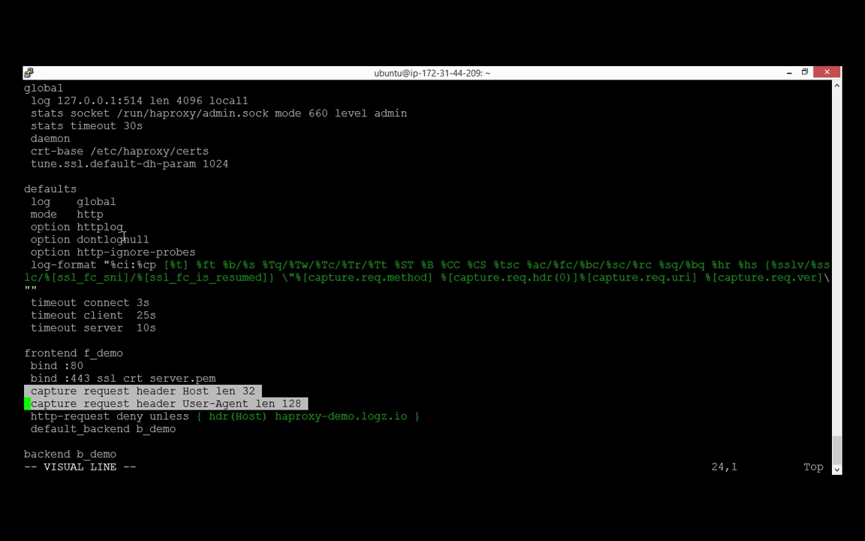
pyautogui.press('Escape')
pyautogui.press('Down')
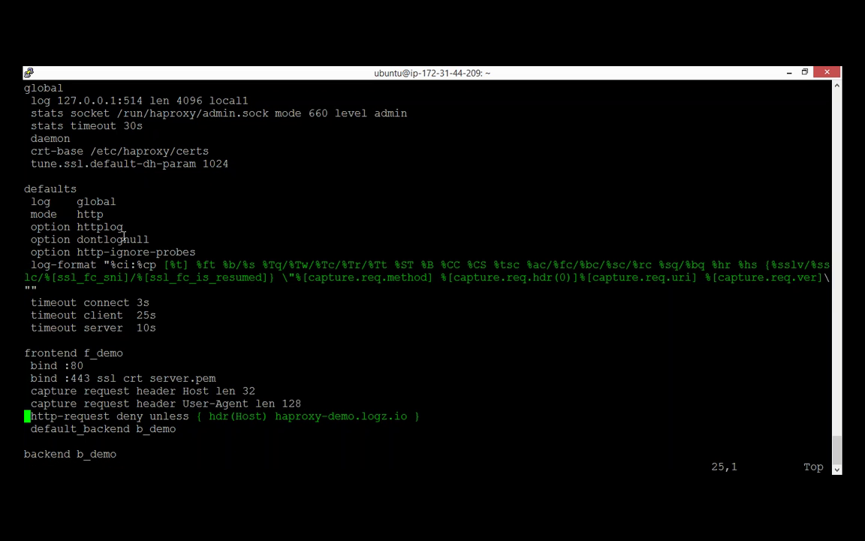
pyautogui.hotkey('shift', 'v')
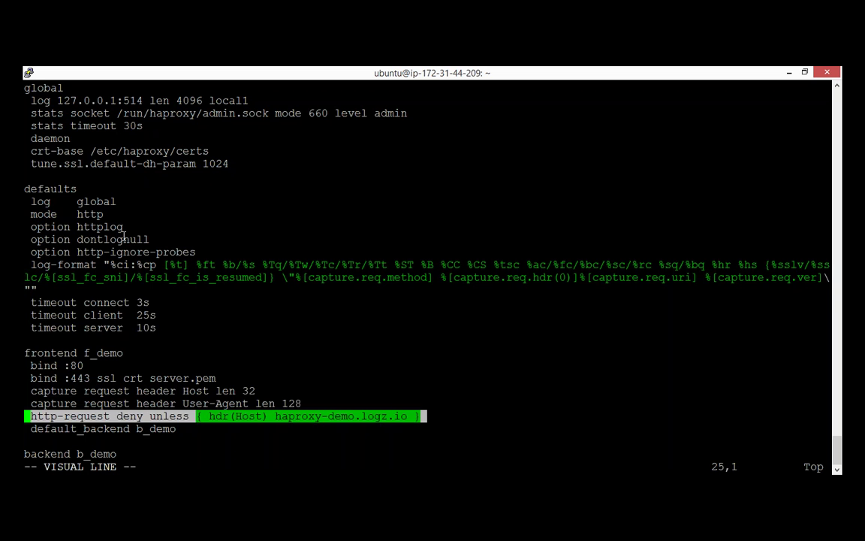
pyautogui.press('Escape')
# Step: Quit vi with :q and type the command tail /tmp/haproxy.log
pyautogui.write(':q')
pyautogui.press('Return')
pyautogui.write('vu')
pyautogui.press('BackSpace')
pyautogui.press('BackSpace')
pyautogui.press('BackSpace')
pyautogui.write('tail /tmp/')
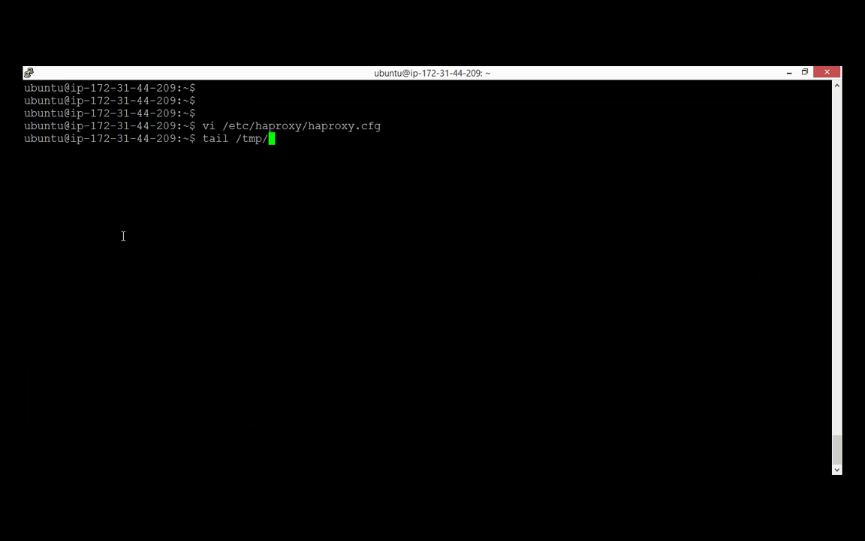
pyautogui.write('haproxy.log')
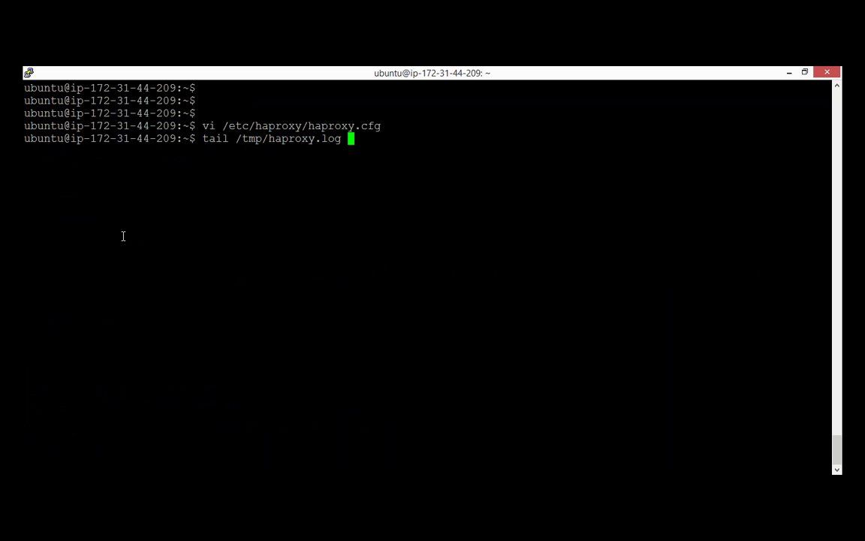
# Step: Print the last lines of /tmp/haproxy.log and mark the final entry's date
pyautogui.press('Return')
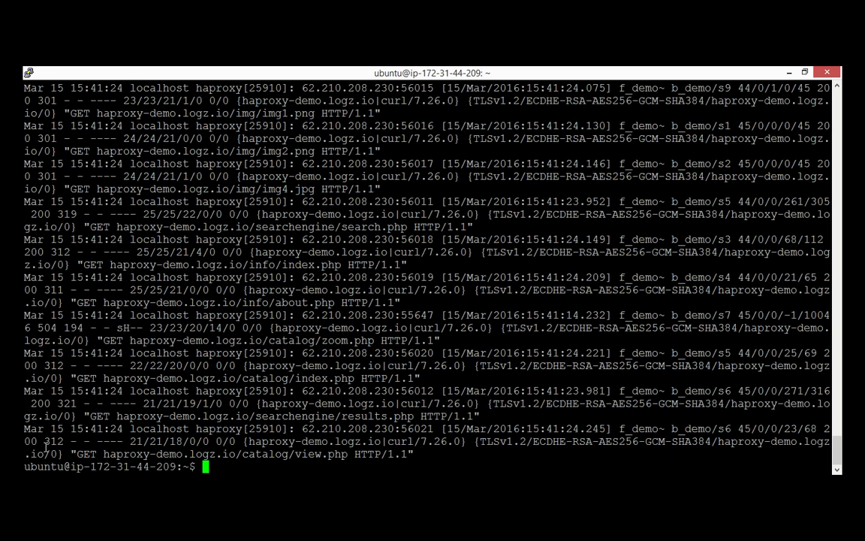
pyautogui.doubleClick(28, 430)
pyautogui.press('Return')
pyautogui.press('Return')
pyautogui.press('Return')
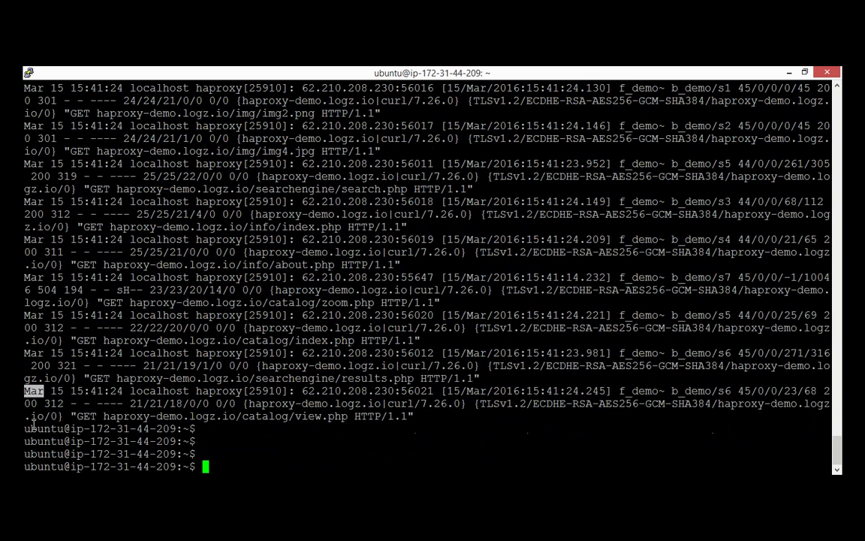
pyautogui.press('Return')
pyautogui.press('Return')
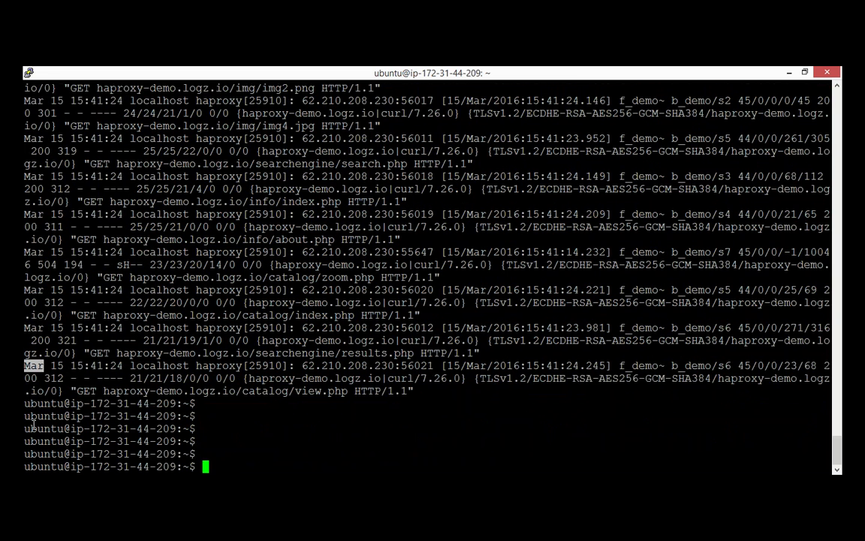
# Step: Rerun tail with -n 1 to print only the most recent log entry
pyautogui.press('Return')
pyautogui.press('Up')
pyautogui.write('-n 1')
pyautogui.press('Return')
pyautogui.press('Up')
pyautogui.press('Left')
pyautogui.press('Left')
pyautogui.press('Left')
pyautogui.press('Left')
pyautogui.press('Left')
pyautogui.press('Left')
pyautogui.press('Left')
pyautogui.press('Left')
pyautogui.press('Left')
pyautogui.press('Left')
pyautogui.press('Left')
pyautogui.press('Left')
pyautogui.press('Left')
pyautogui.press('Left')
pyautogui.press('Left')
pyautogui.press('Left')
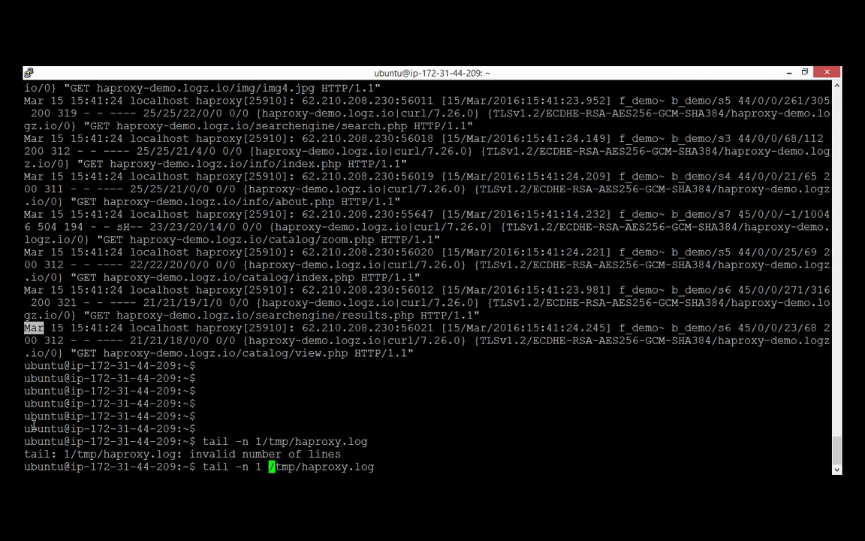
pyautogui.press('Return')
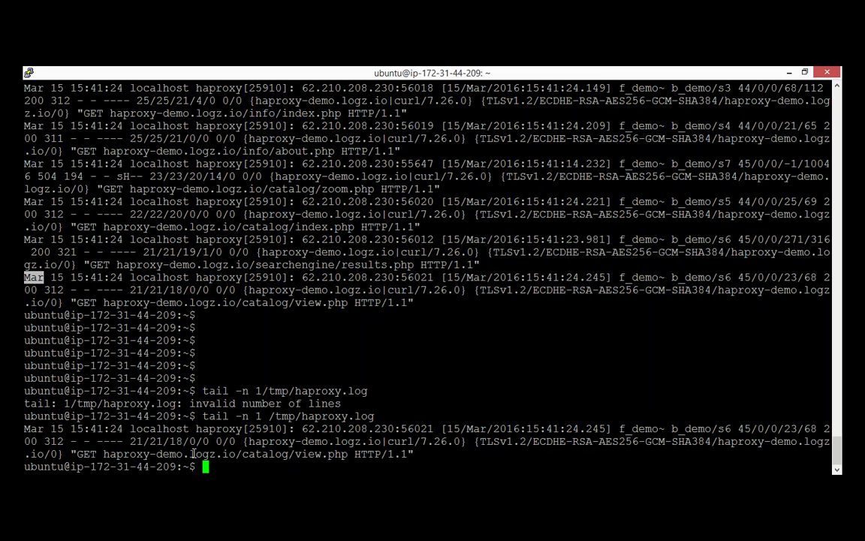
# Step: Recall and run halog -ua -H -q -E on /tmp/haproxy.log, marking the 455 tavg value
pyautogui.hotkey('ctrl', 'r')
pyautogui.write('ua')
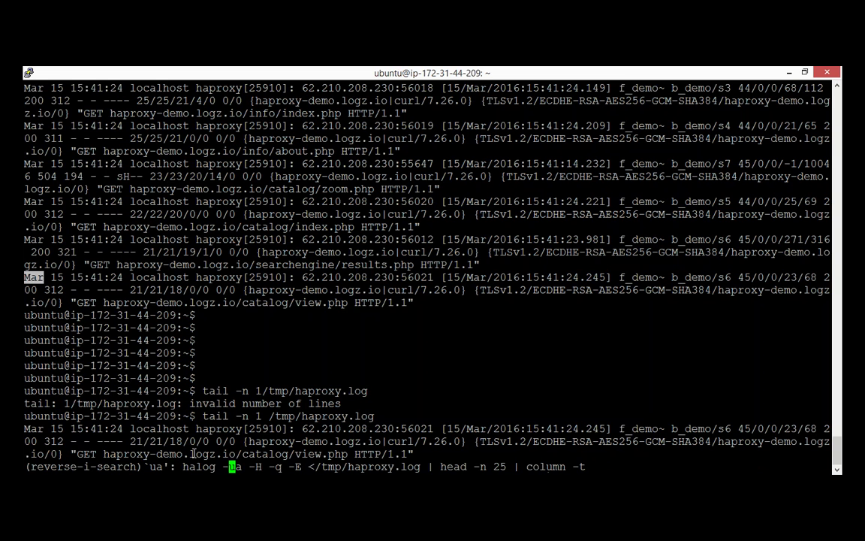
pyautogui.press('Return')
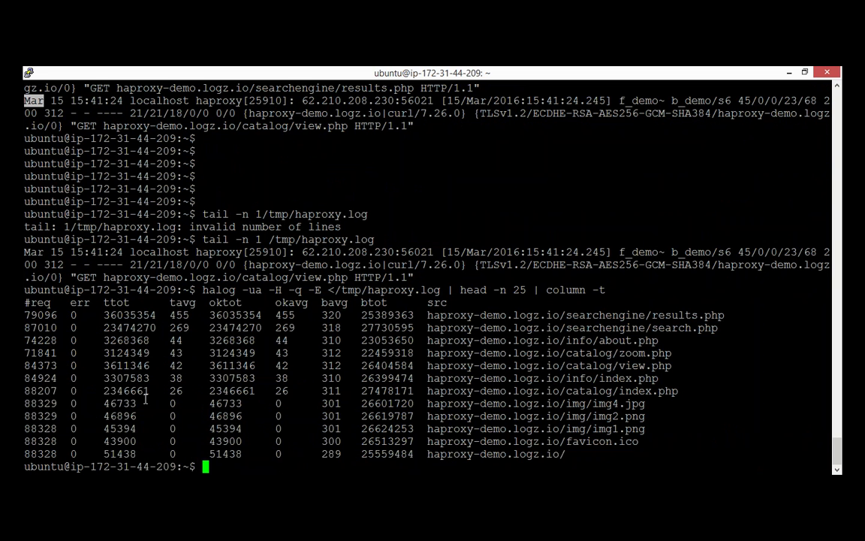
pyautogui.doubleClick(180, 315)
pyautogui.doubleClick(182, 303)
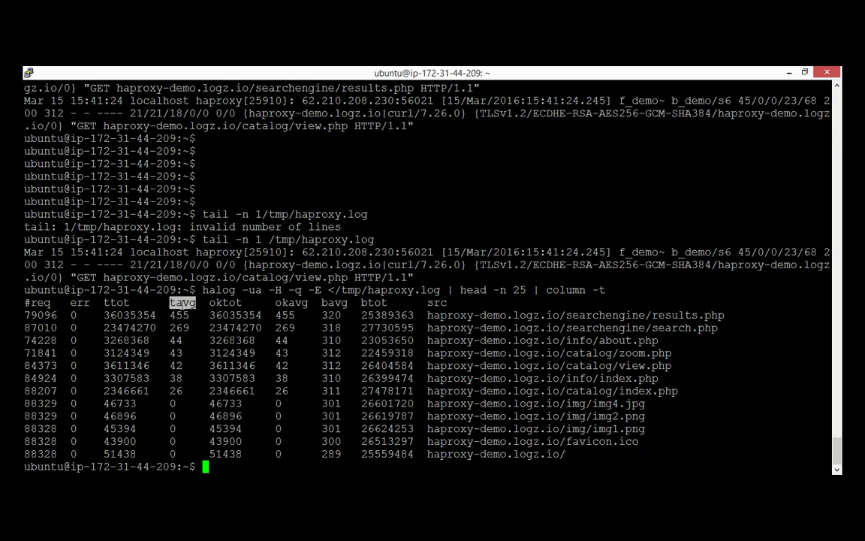
# Step: Recall the halog per-server command from history and highlight the 222 avg_rt value
pyautogui.hotkey('ctrl', 'r')
pyautogui.write('sr')
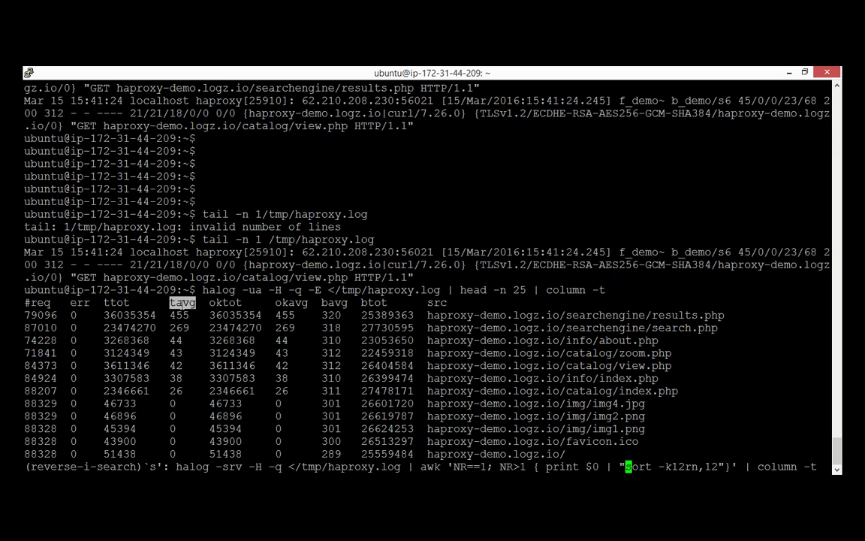
pyautogui.press('Return')
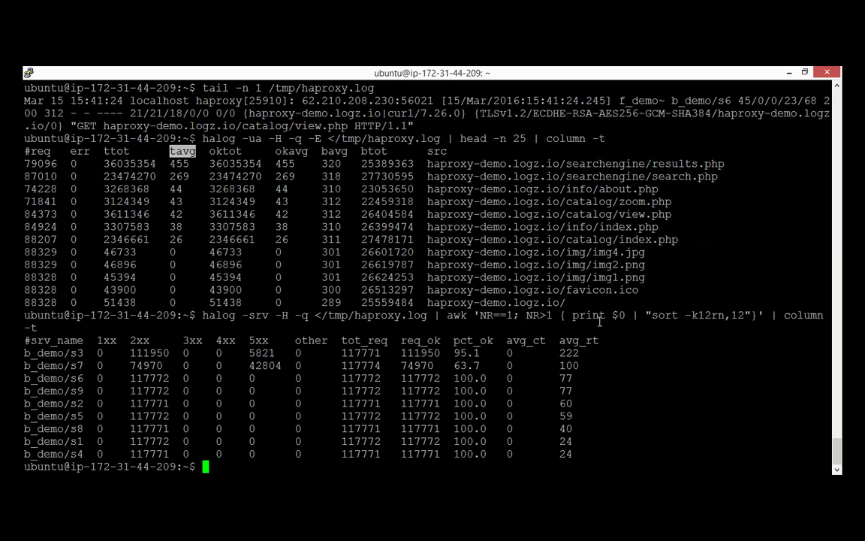
pyautogui.doubleClick(569, 353)
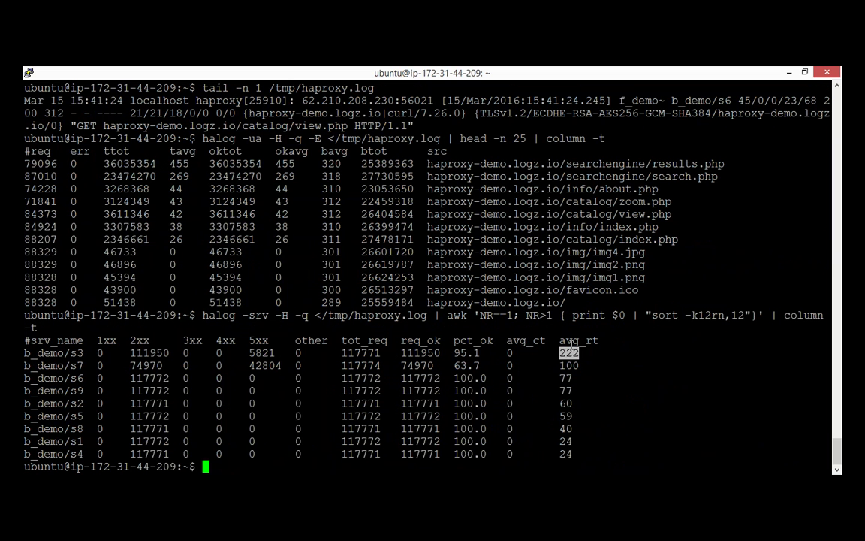
pyautogui.doubleClick(570, 341)
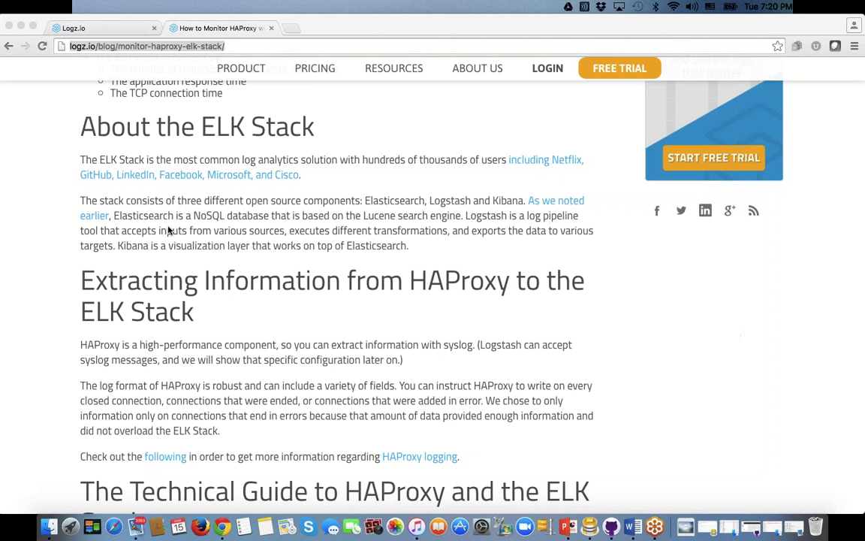
# Step: Glance at Kibana Discover, then scroll through the HAProxy monitoring blog article
pyautogui.click(106, 28)
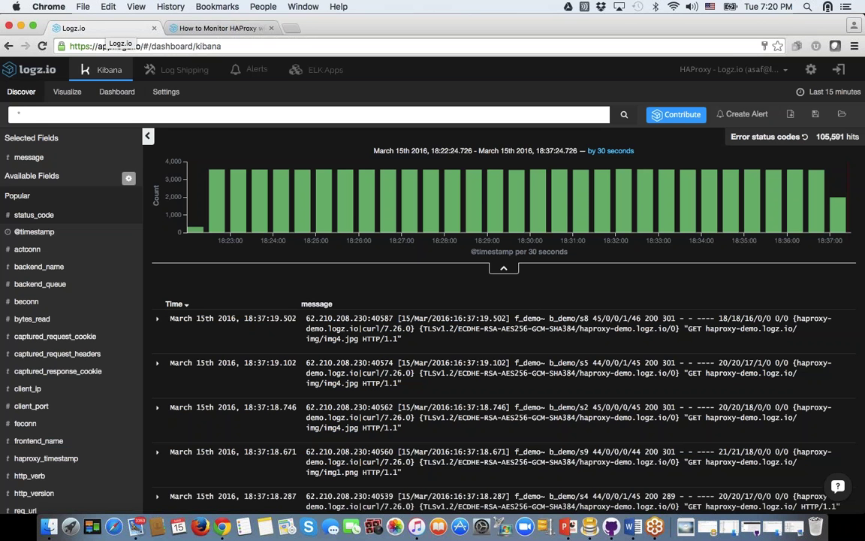
pyautogui.click(221, 28)
pyautogui.scroll(20, 389, 285)
pyautogui.scroll(-5, 389, 285)
pyautogui.scroll(1, 154, 155)
pyautogui.scroll(-12, 118, 211)
pyautogui.scroll(-20, 389, 286)
pyautogui.scroll(-15, 178, 196)
pyautogui.scroll(-15, 178, 196)
pyautogui.scroll(-15, 188, 199)
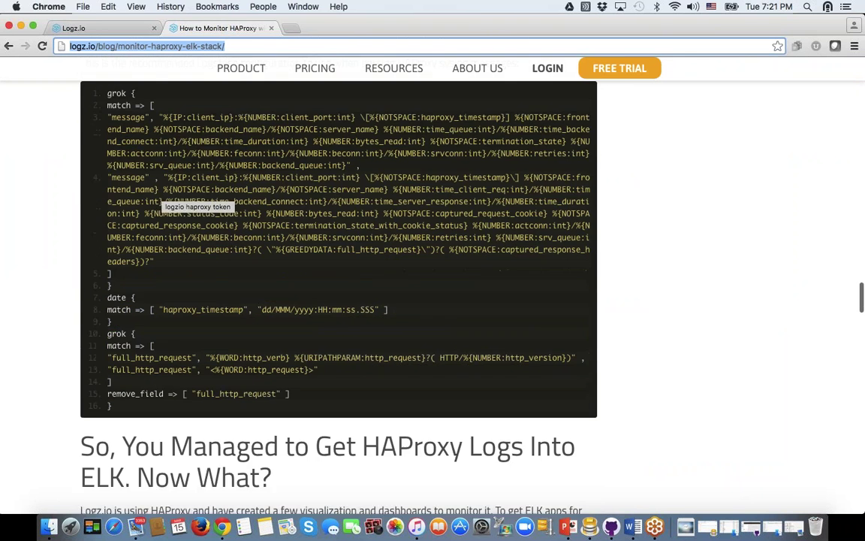
pyautogui.scroll(-1, 173, 135)
# Step: Select the grok match patterns in the article's code, then return to Kibana Discover
pyautogui.moveTo(108, 98); pyautogui.dragTo(190, 260)
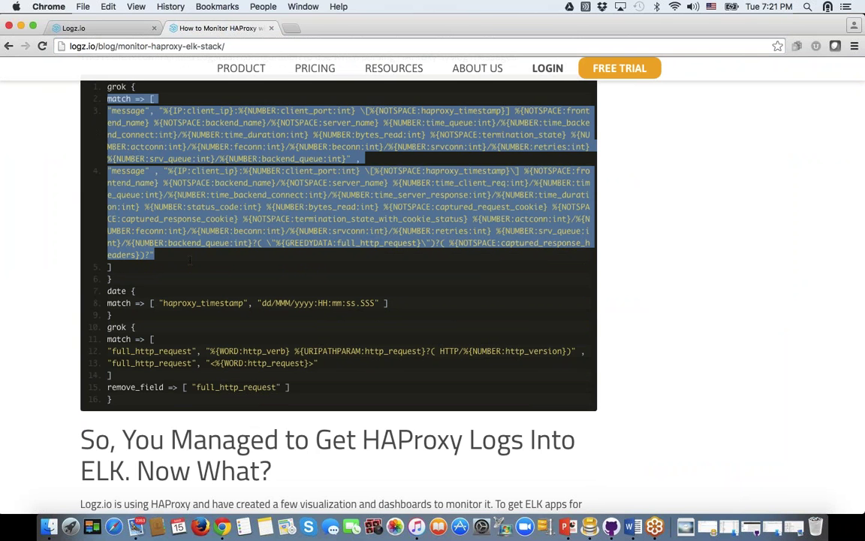
pyautogui.scroll(-10, 190, 260)
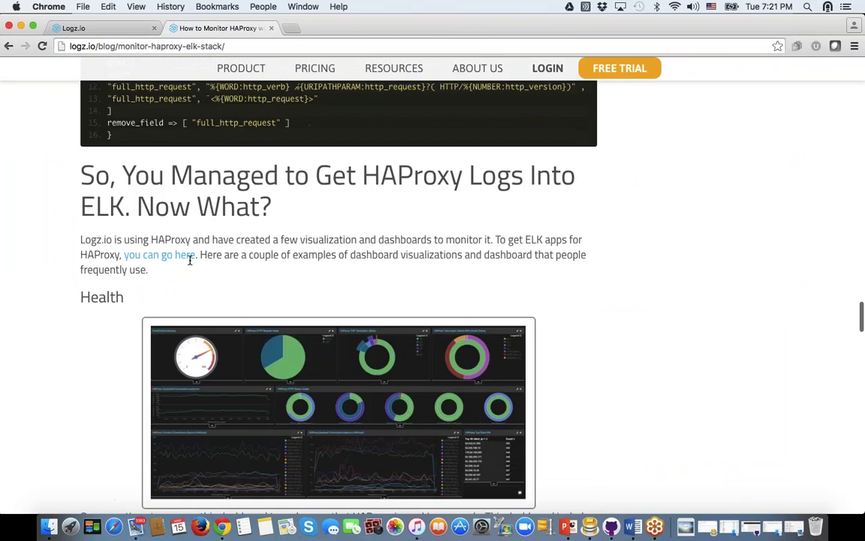
pyautogui.scroll(-5, 190, 260)
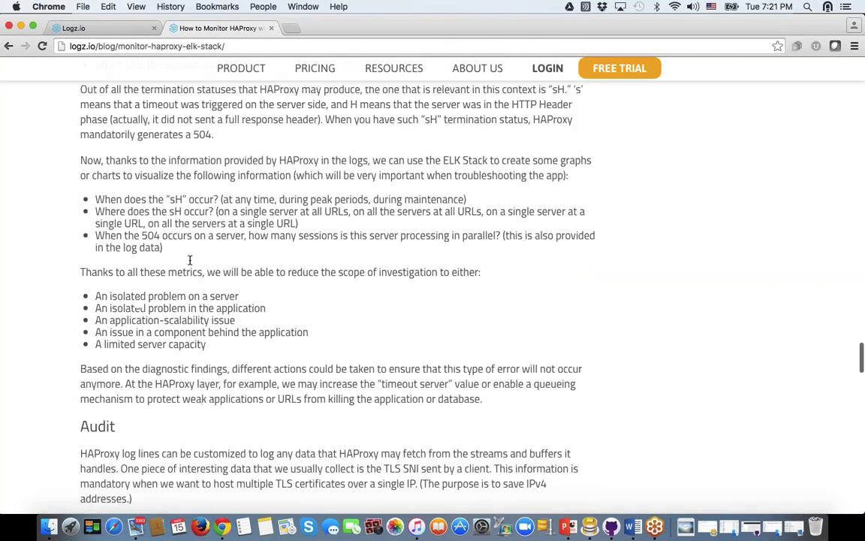
pyautogui.scroll(-4, 190, 259)
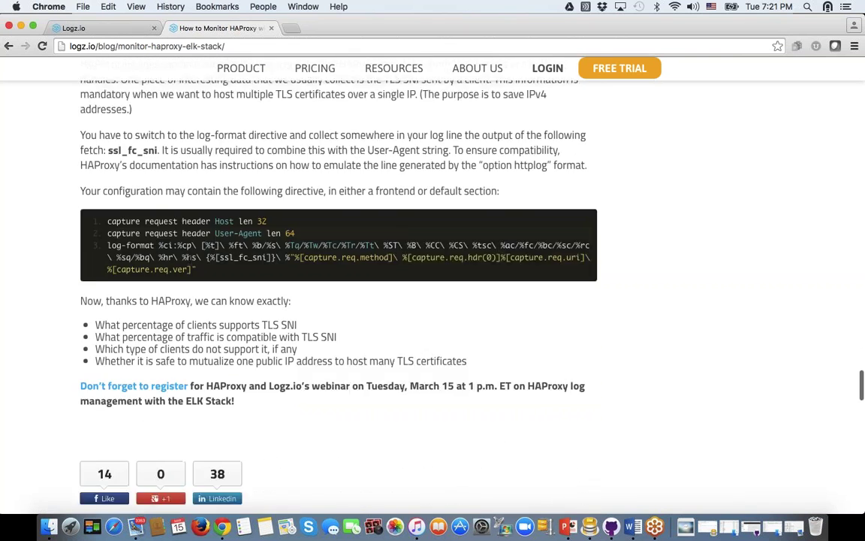
pyautogui.scroll(1, 225, 248)
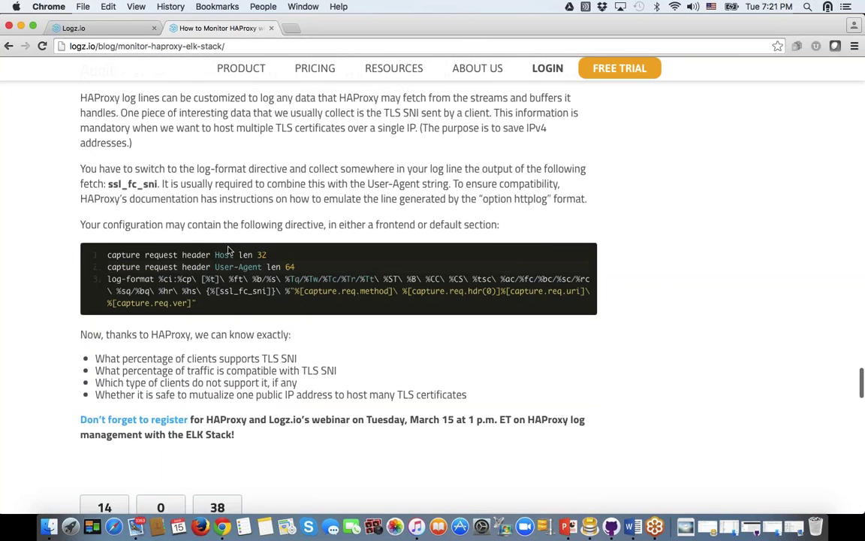
pyautogui.click(113, 28)
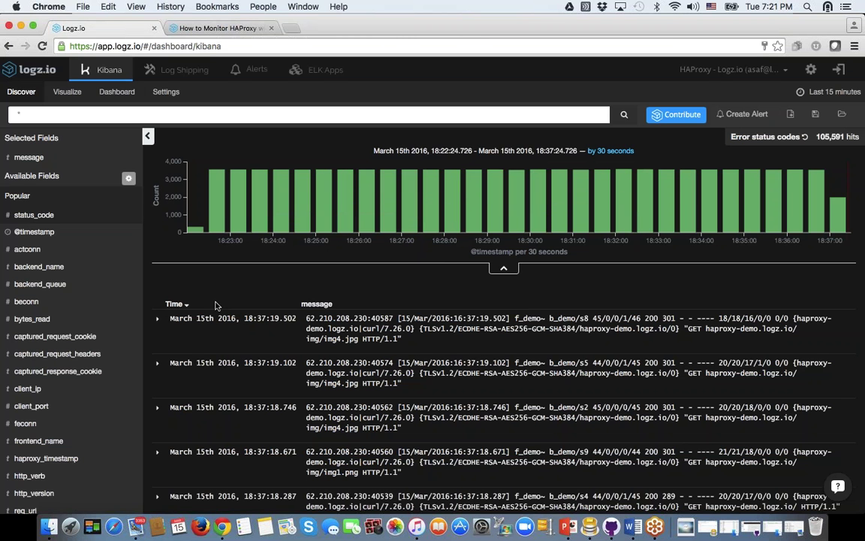
# Step: Read through the HAProxy syslog and rsyslog instructions on the Log Shipping page
pyautogui.click(181, 73)
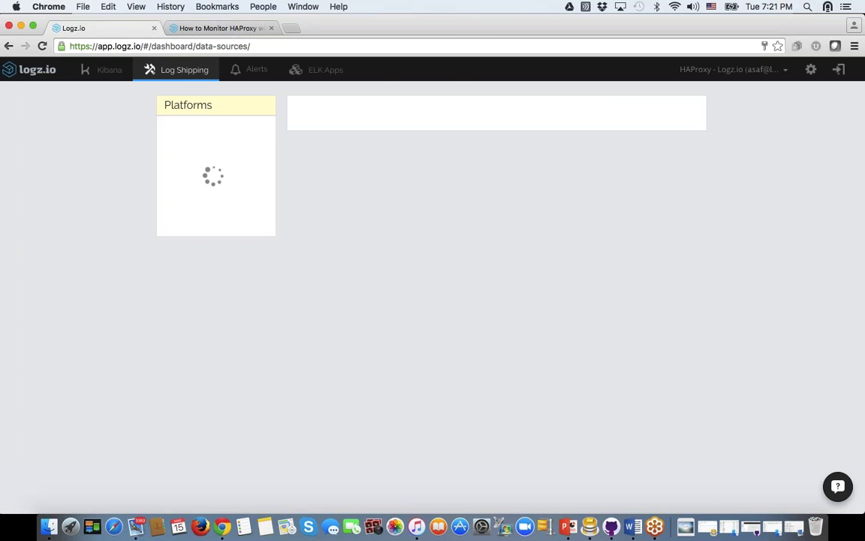
pyautogui.scroll(-5, 224, 370)
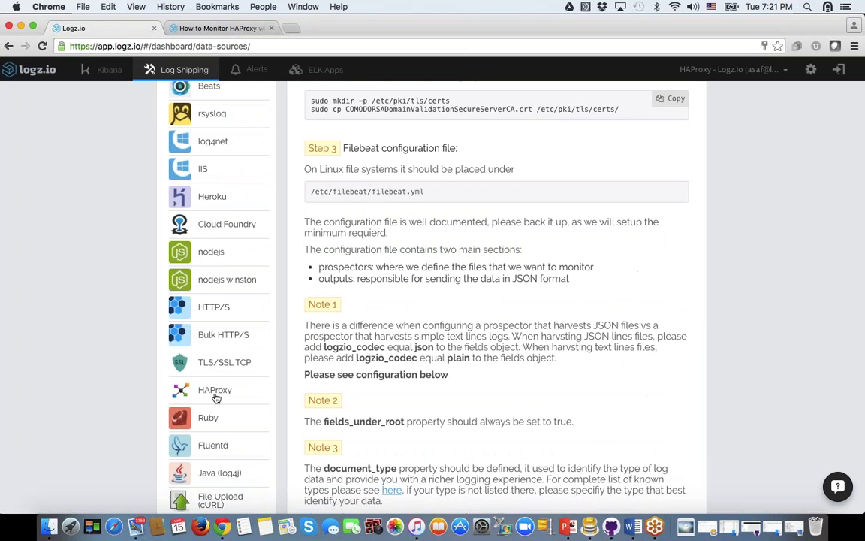
pyautogui.scroll(-10, 218, 396)
pyautogui.scroll(6, 239, 381)
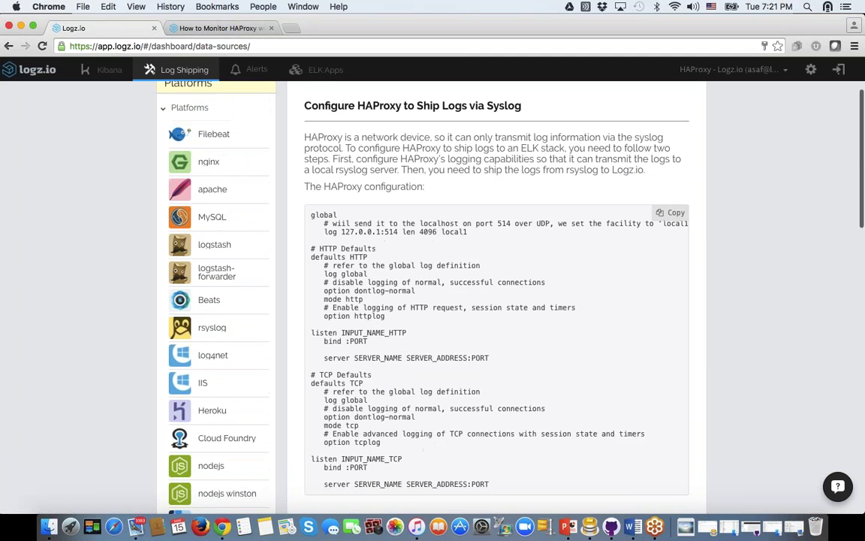
pyautogui.scroll(-1, 460, 301)
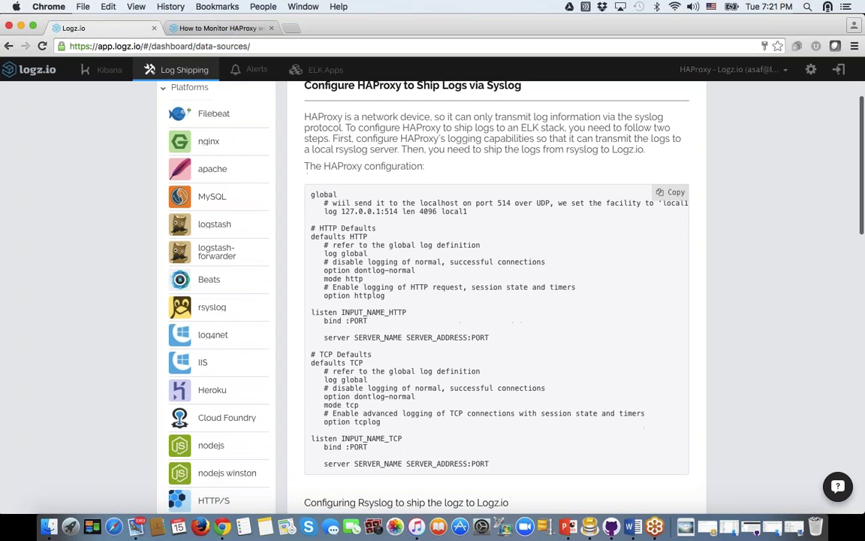
pyautogui.scroll(-4, 459, 301)
pyautogui.scroll(-10, 495, 300)
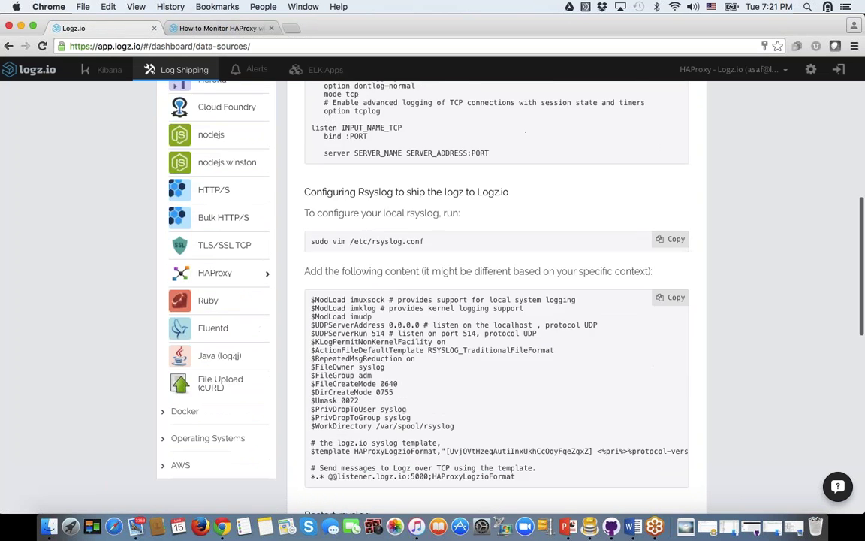
pyautogui.scroll(-7, 496, 301)
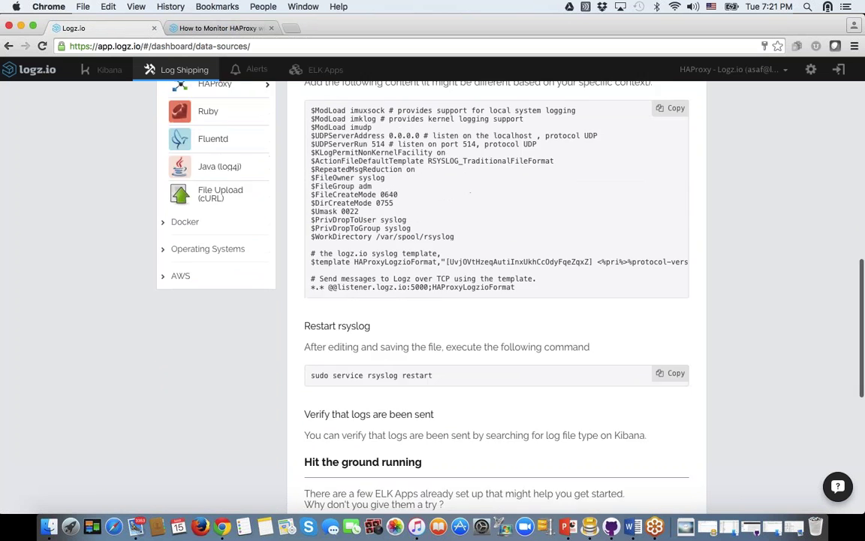
pyautogui.scroll(11, 496, 300)
pyautogui.scroll(12, 107, 187)
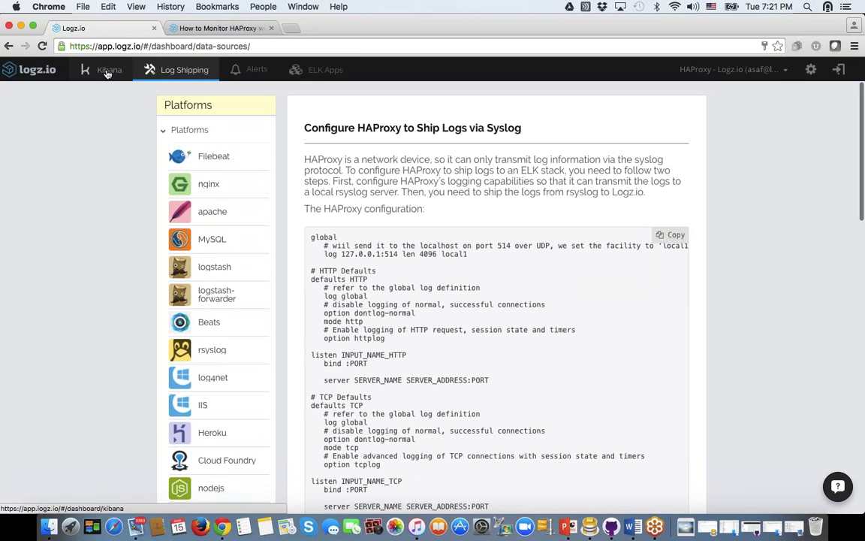
pyautogui.click(104, 69)
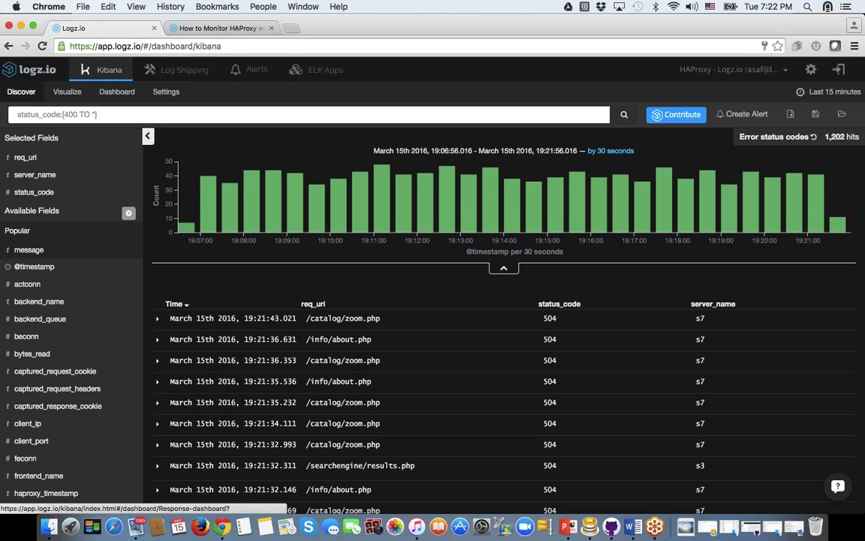
# Step: Search * across all logs and replace the req_uri, server_name, status_code columns with message
pyautogui.moveTo(106, 113); pyautogui.dragTo(7, 117)
pyautogui.write('*')
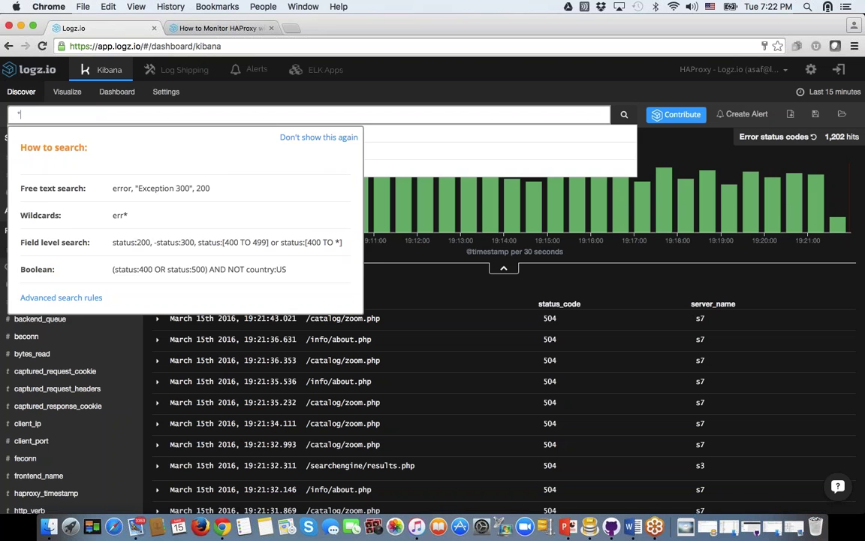
pyautogui.press('Return')
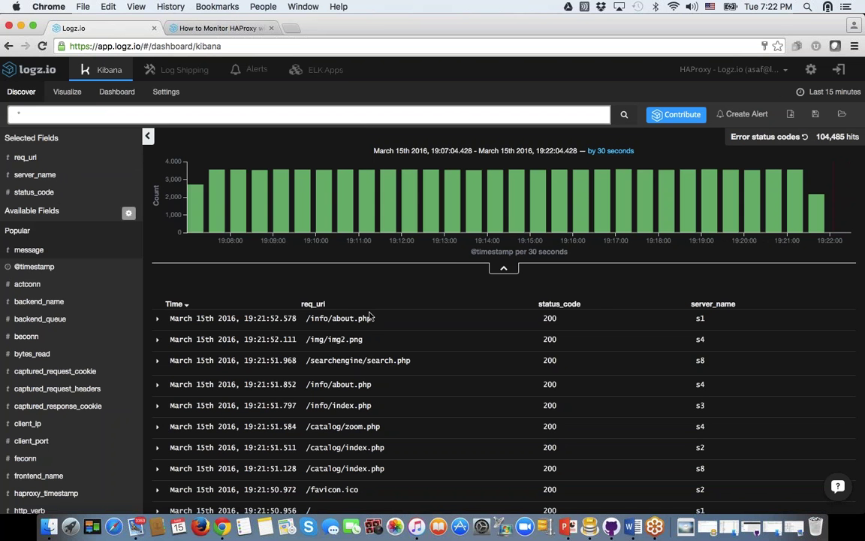
pyautogui.click(337, 304)
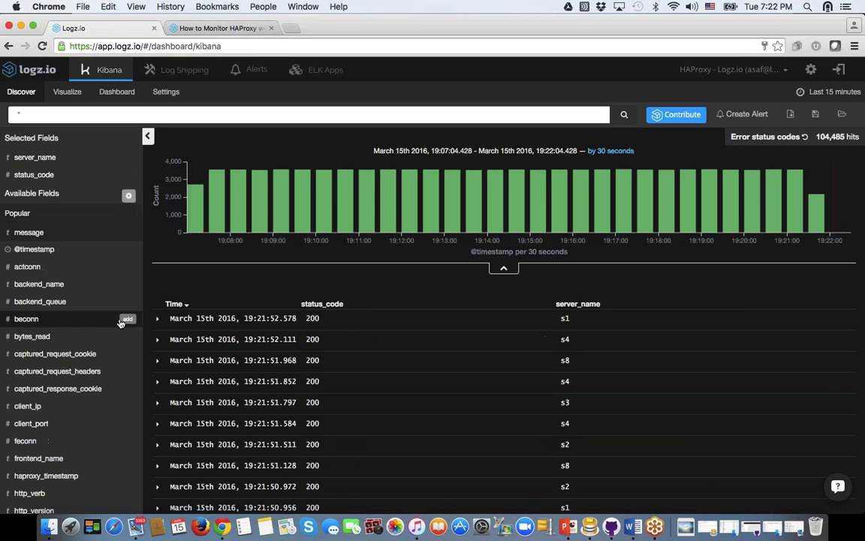
pyautogui.click(127, 232)
pyautogui.click(425, 303)
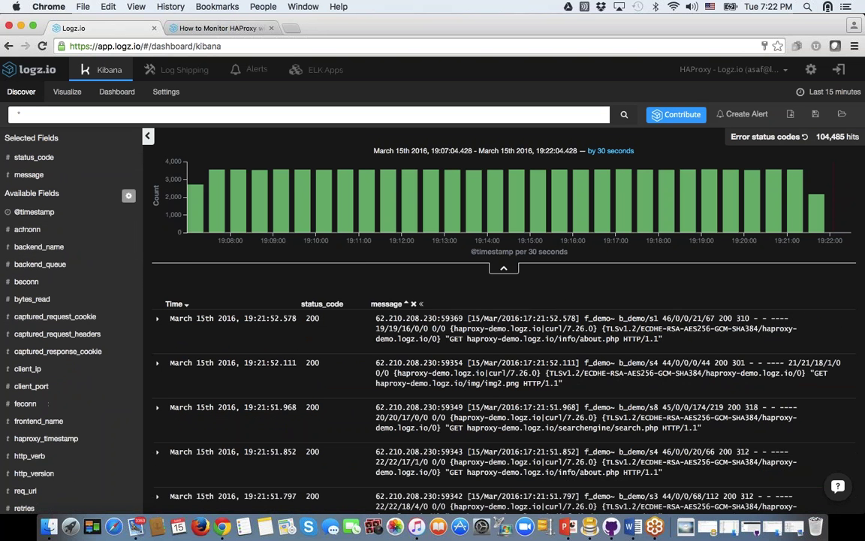
pyautogui.click(355, 303)
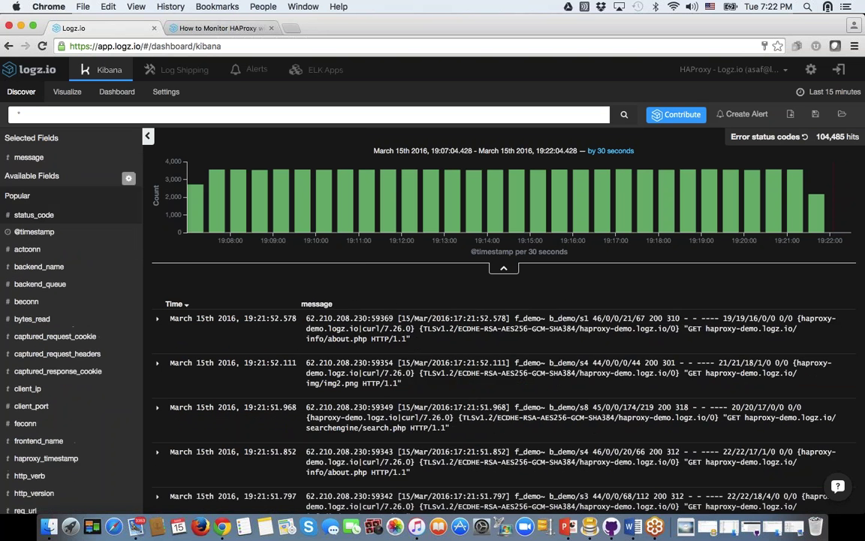
pyautogui.click(158, 318)
# Step: Select the expanded entry's full message text and bring up its search options
pyautogui.scroll(-10, 433, 301)
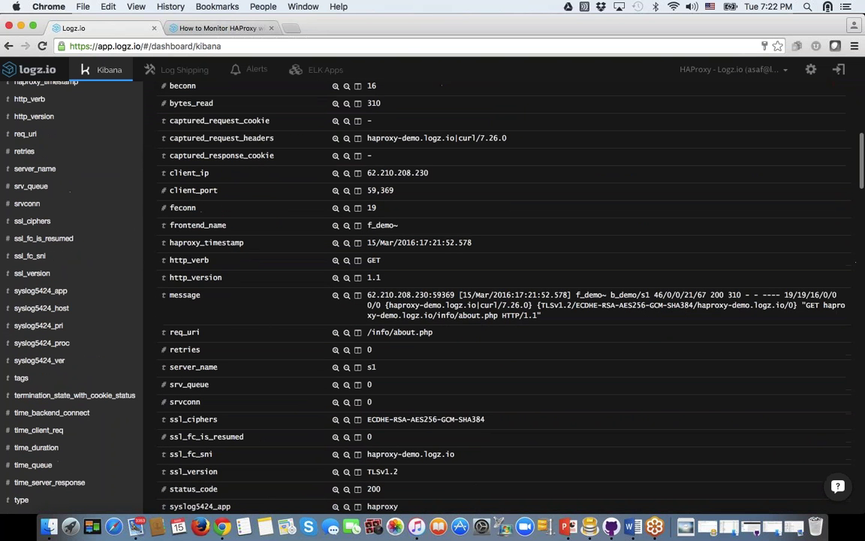
pyautogui.tripleClick(526, 315)
pyautogui.rightClick(556, 324)
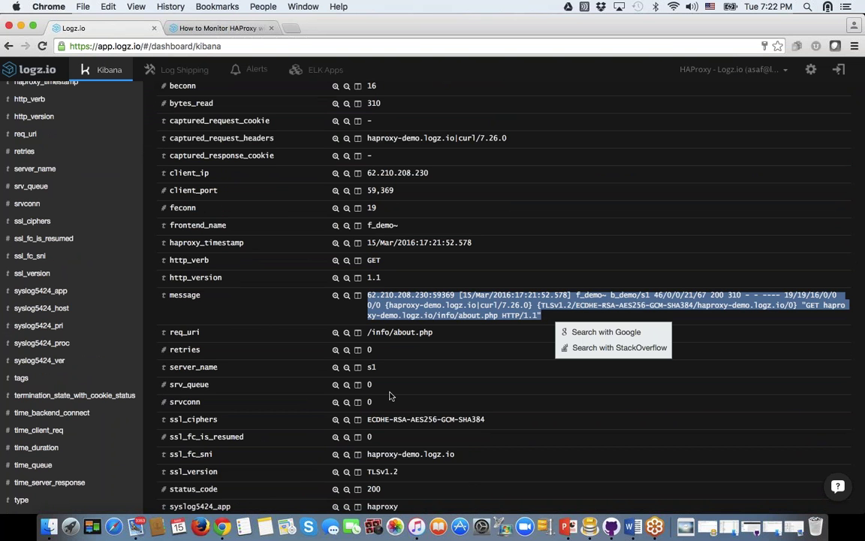
pyautogui.scroll(3, 390, 395)
pyautogui.scroll(2, 390, 396)
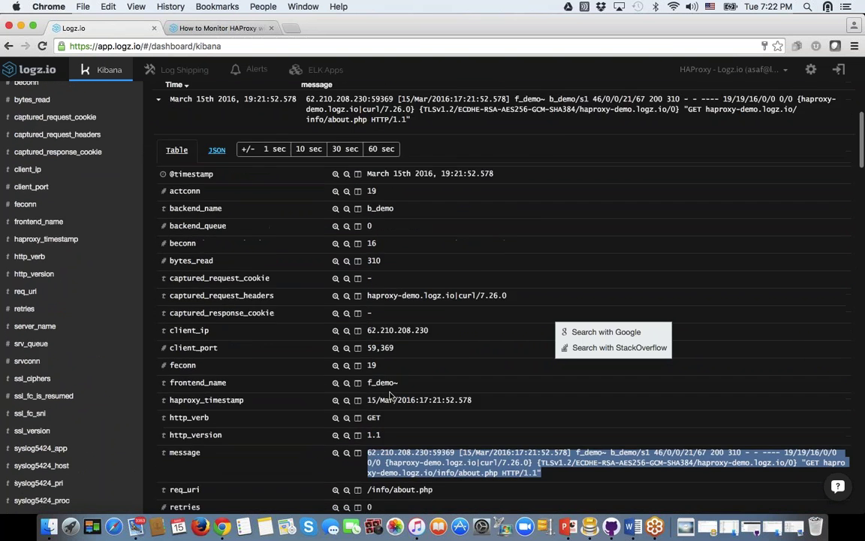
pyautogui.scroll(-1, 396, 405)
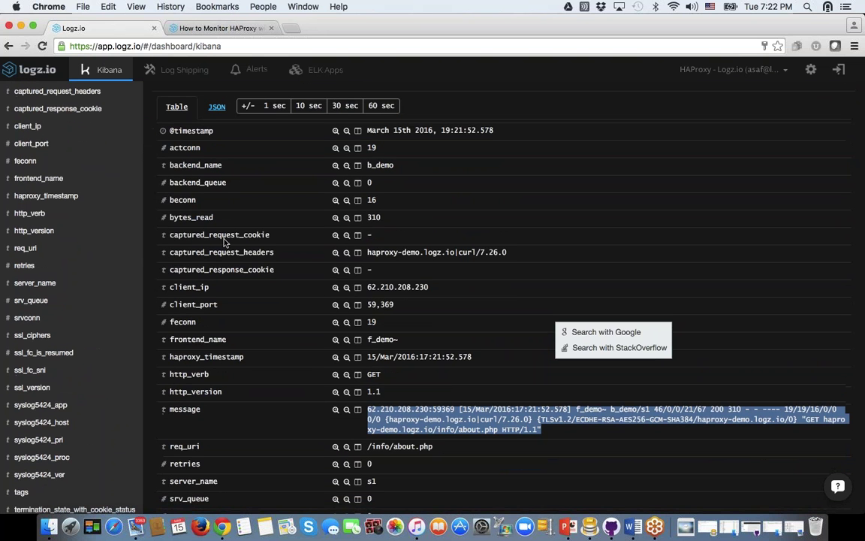
# Step: Filter Discover for server_name value s1
pyautogui.scroll(-3, 275, 328)
pyautogui.scroll(-4, 275, 328)
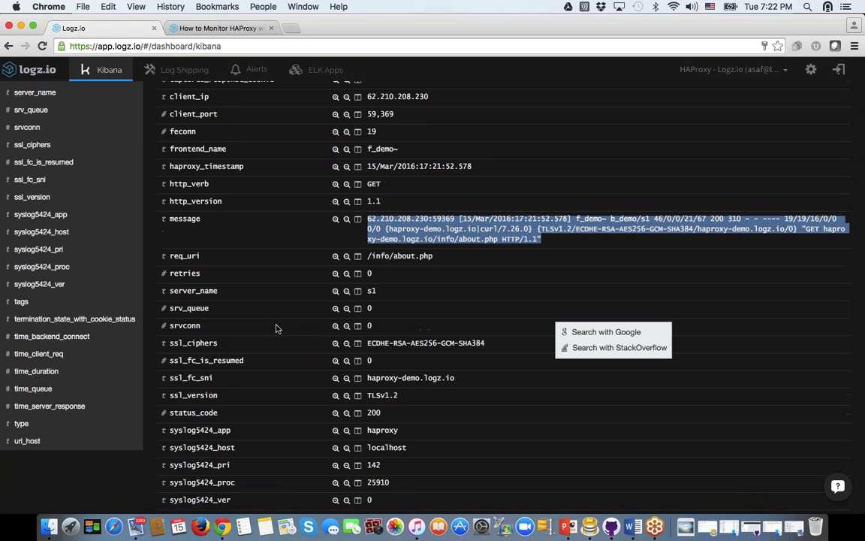
pyautogui.scroll(-3, 276, 329)
pyautogui.scroll(-2, 331, 374)
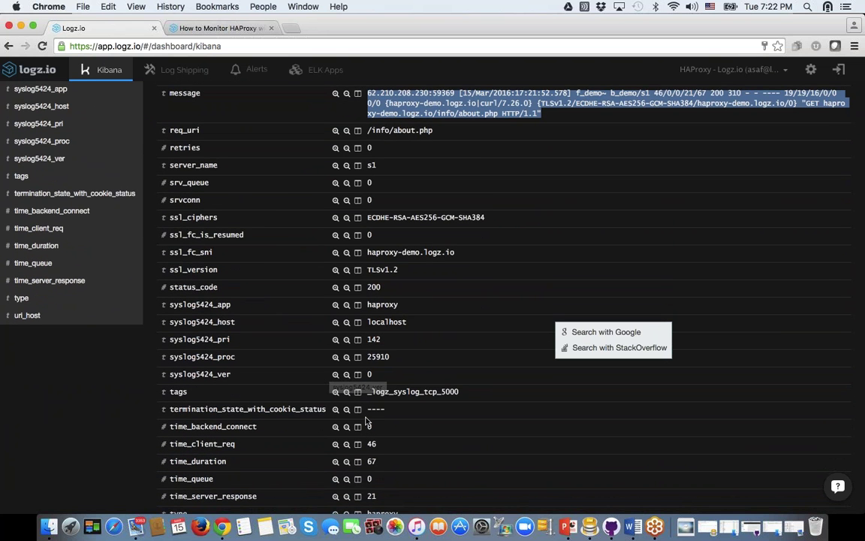
pyautogui.scroll(8, 488, 385)
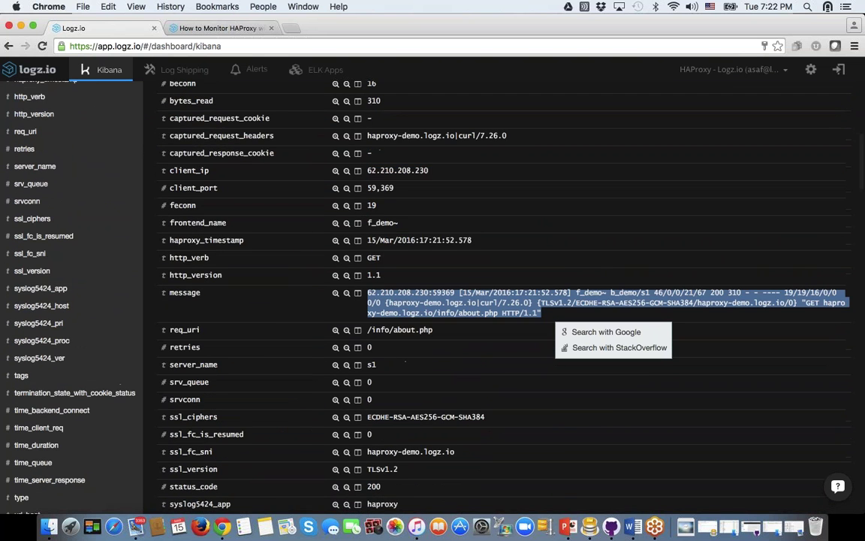
pyautogui.scroll(2, 496, 301)
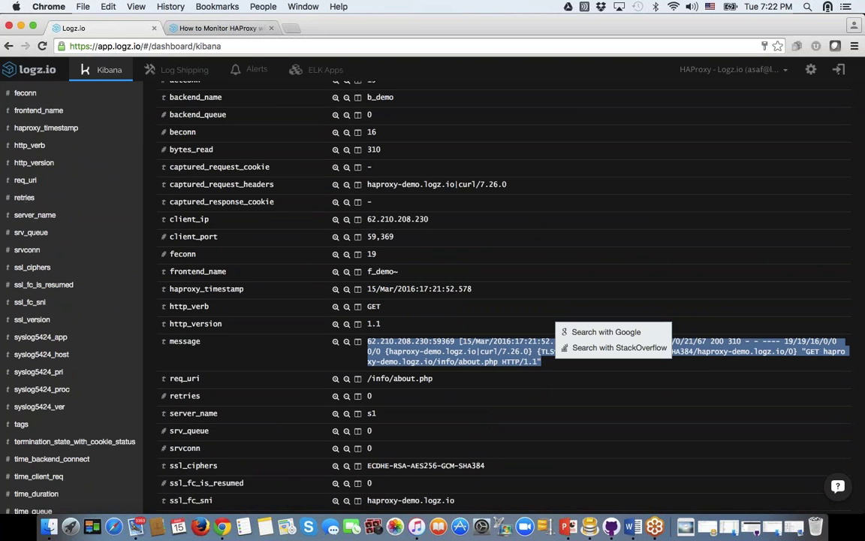
pyautogui.scroll(-2, 496, 300)
pyautogui.doubleClick(371, 367)
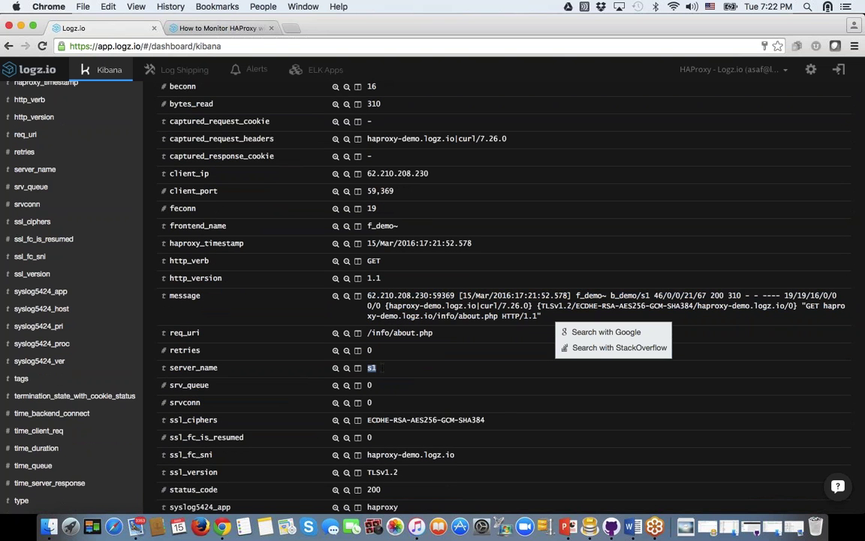
pyautogui.click(335, 369)
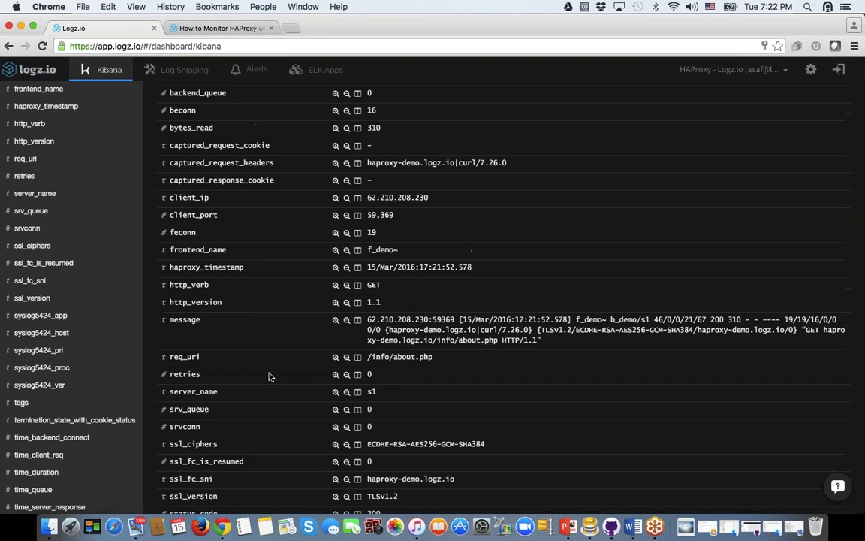
pyautogui.scroll(10, 496, 300)
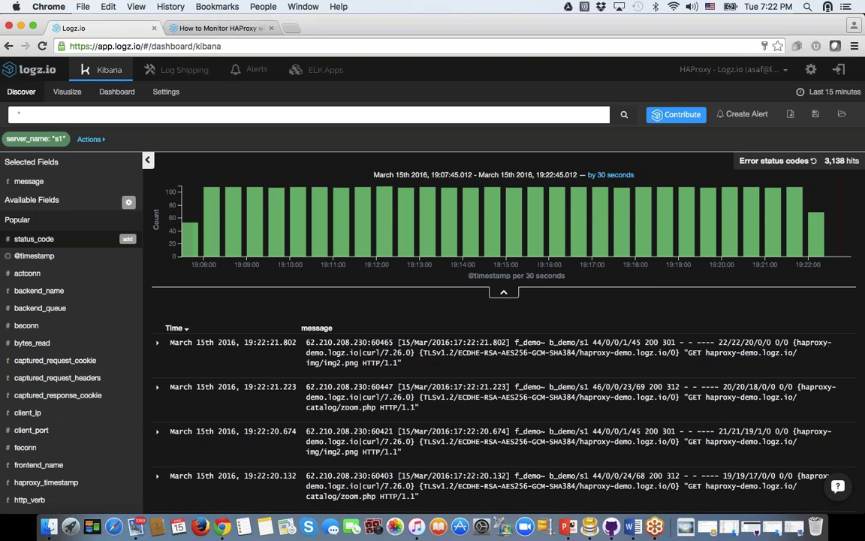
# Step: Expand and collapse the newest s1 log entry to inspect its fields
pyautogui.moveTo(9, 148)
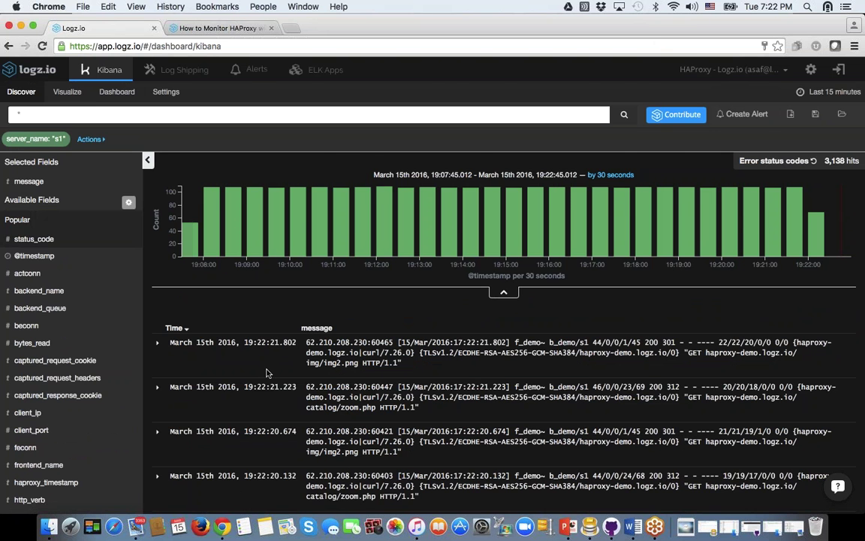
pyautogui.scroll(-5, 248, 346)
pyautogui.scroll(5, 267, 373)
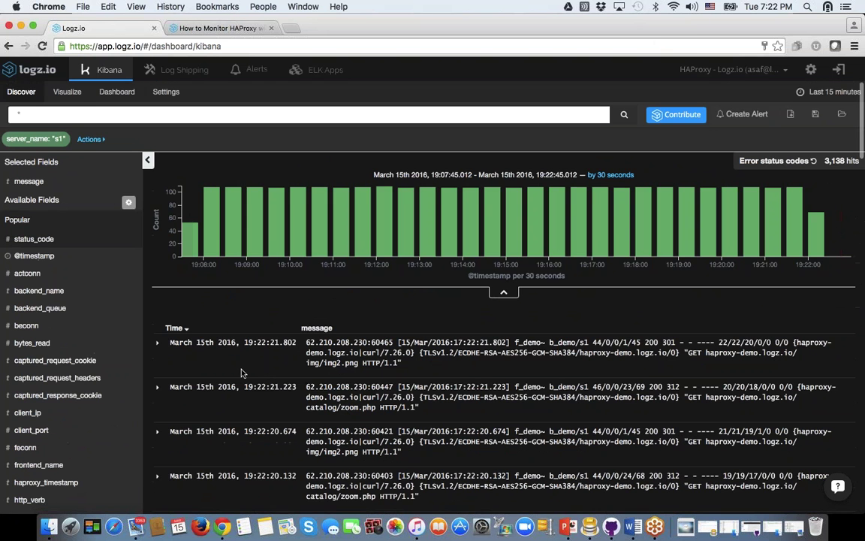
pyautogui.click(158, 342)
pyautogui.scroll(-7, 451, 315)
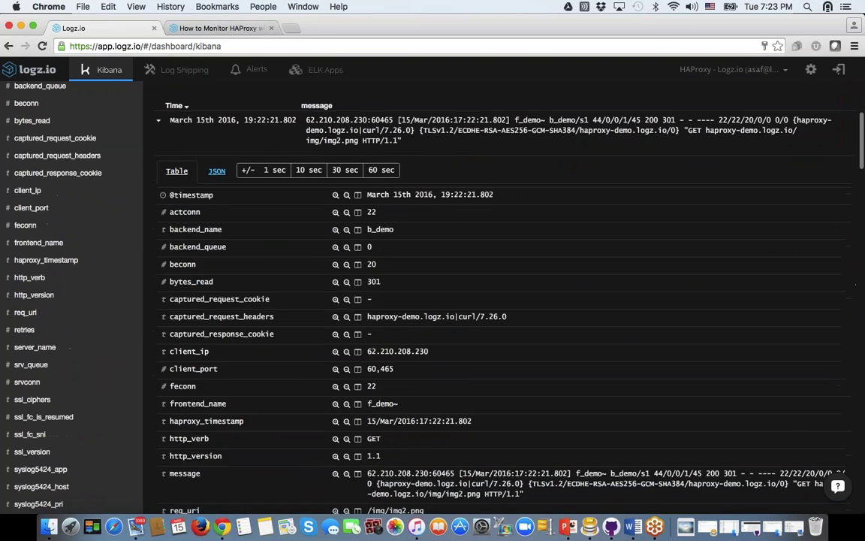
pyautogui.scroll(-1, 451, 316)
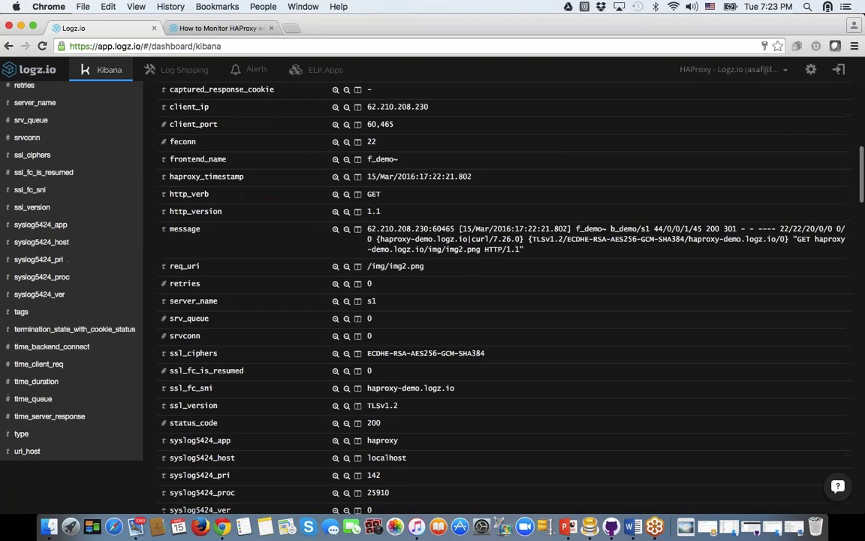
pyautogui.scroll(8, 451, 316)
pyautogui.click(158, 334)
pyautogui.click(158, 334)
pyautogui.click(159, 334)
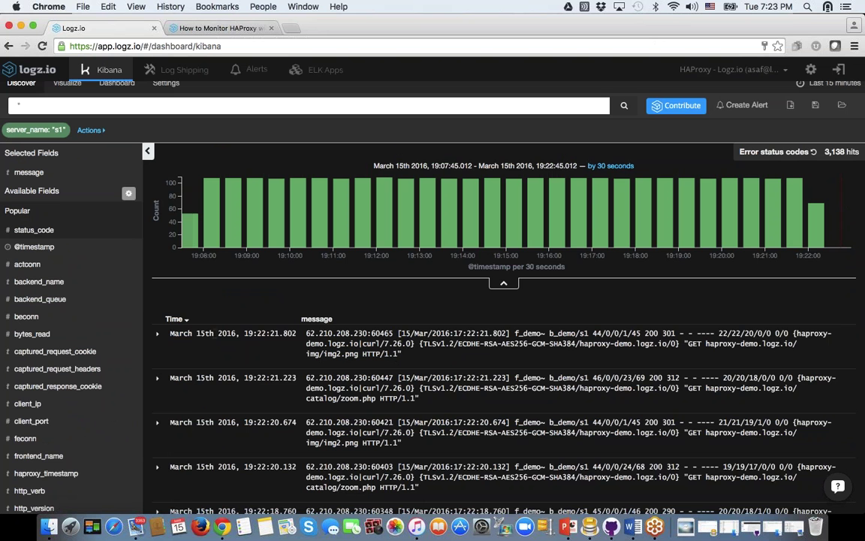
pyautogui.scroll(-1, 111, 345)
pyautogui.scroll(-5, 112, 344)
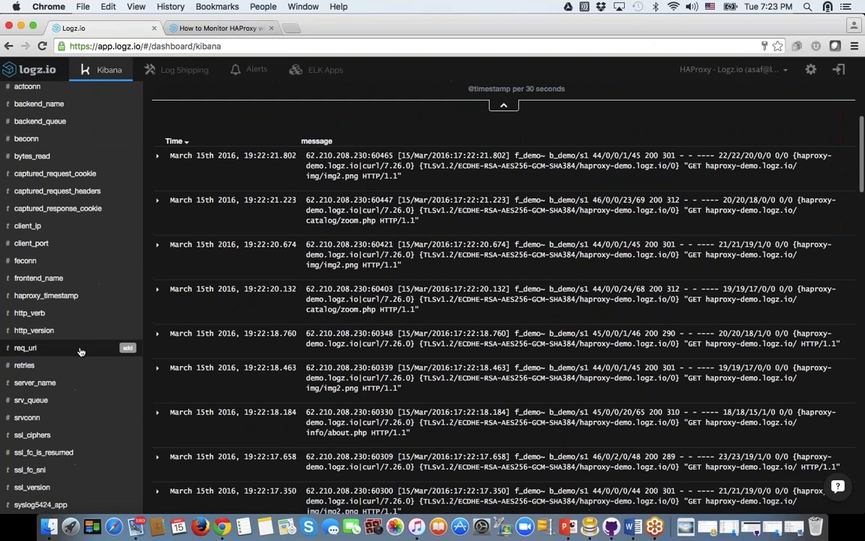
# Step: Show req_uri and server_name columns instead of message, then switch to the slides
pyautogui.click(128, 348)
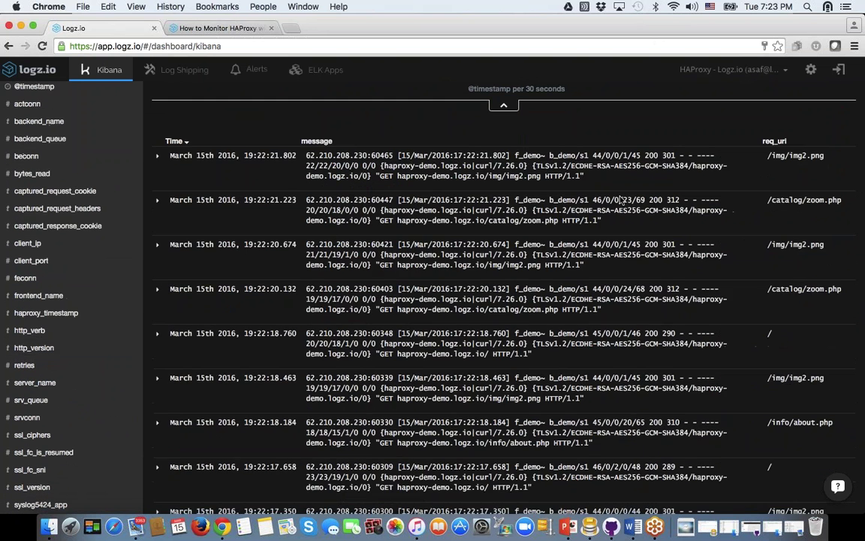
pyautogui.scroll(-5, 95, 363)
pyautogui.scroll(-1, 90, 363)
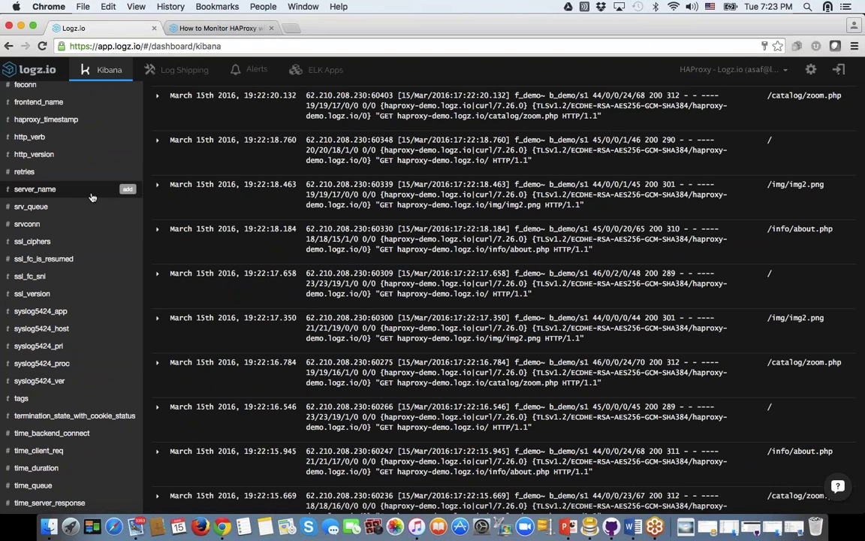
pyautogui.click(126, 191)
pyautogui.scroll(6, 126, 193)
pyautogui.click(344, 222)
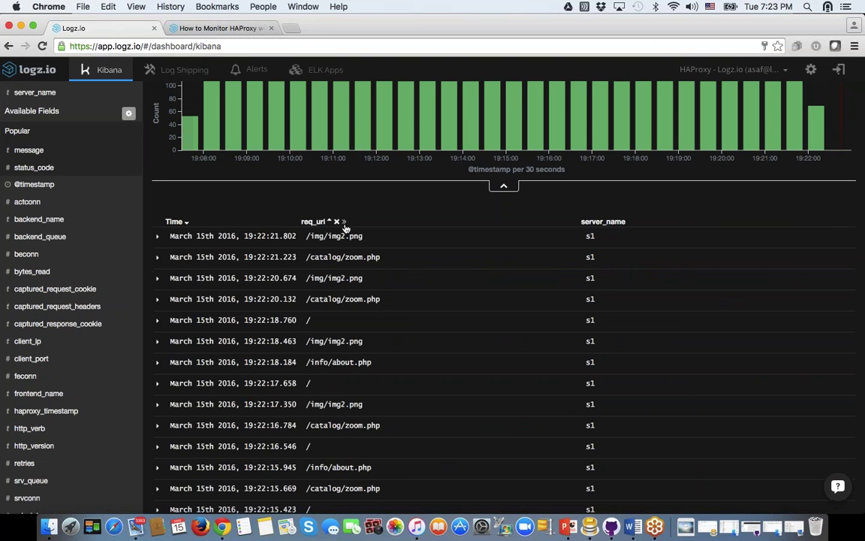
pyautogui.scroll(3, 452, 281)
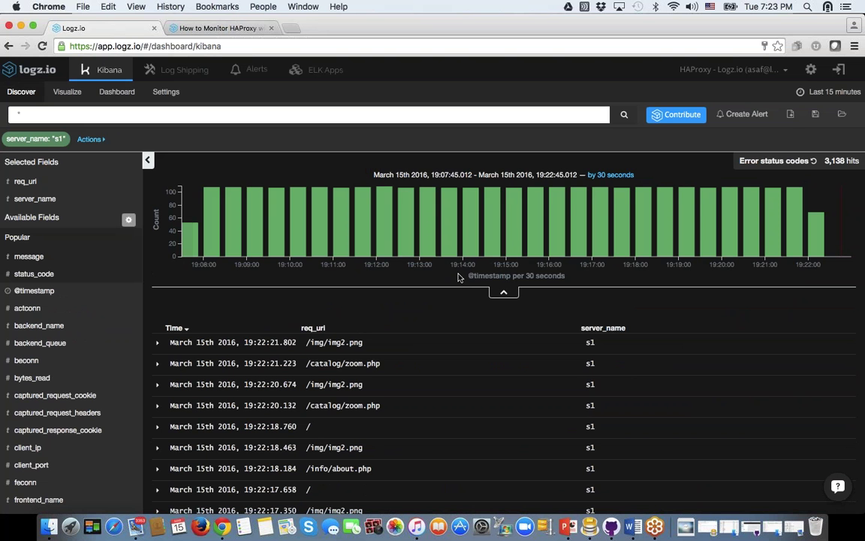
pyautogui.press('super+Tab')
pyautogui.press('super+Tab')
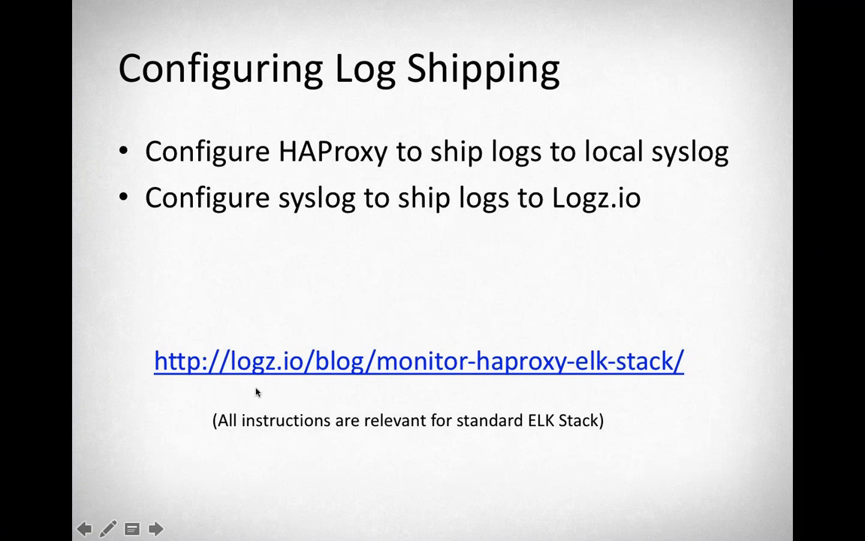
# Step: Advance the slideshow to 'Common use cases', then return to Kibana Discover's s1 logs
pyautogui.click(380, 374)
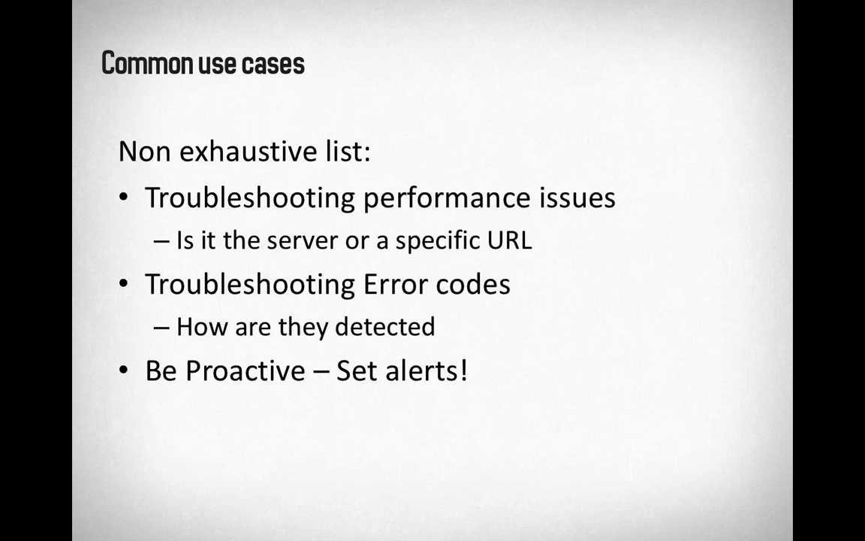
pyautogui.press('super+Tab')
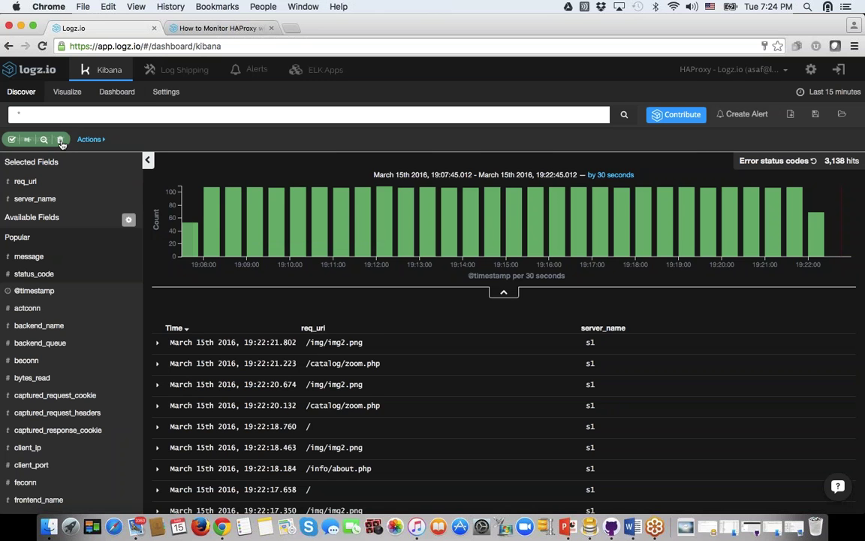
# Step: Remove the server_name: s1 filter and open the Response dashboard
pyautogui.click(61, 141)
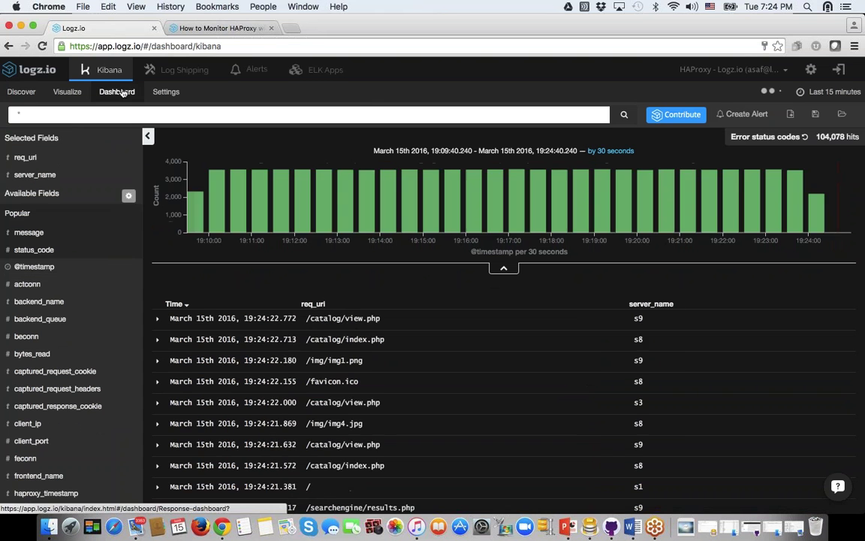
pyautogui.click(120, 92)
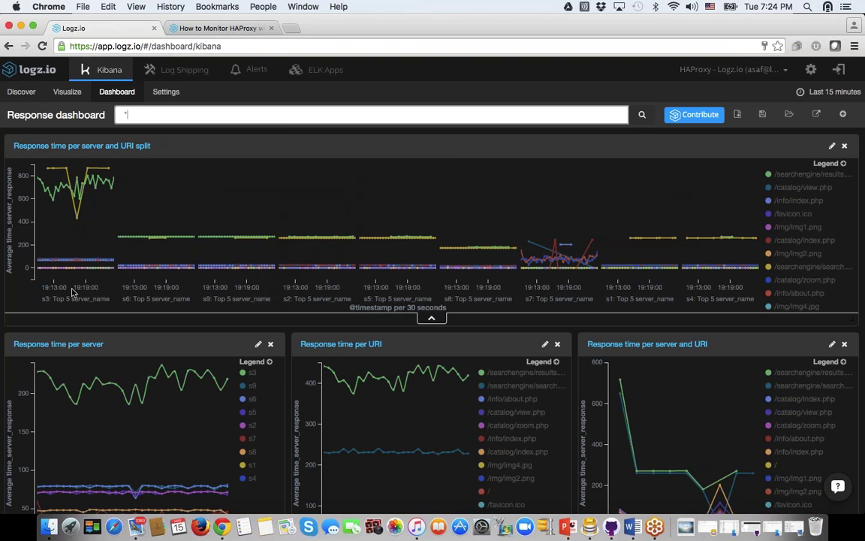
pyautogui.click(43, 269)
pyautogui.moveTo(46, 298); pyautogui.dragTo(137, 298)
pyautogui.moveTo(204, 298); pyautogui.dragTo(217, 298)
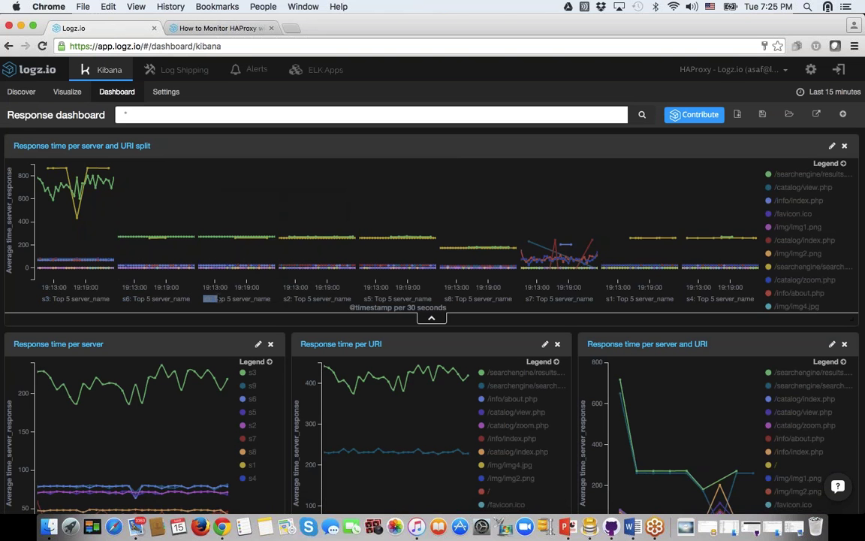
pyautogui.moveTo(232, 240)
pyautogui.moveTo(105, 189)
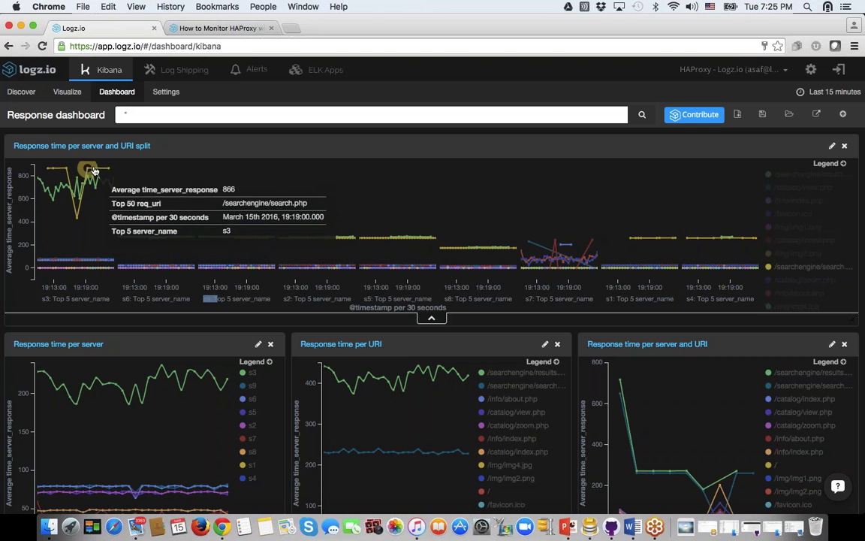
pyautogui.moveTo(178, 228)
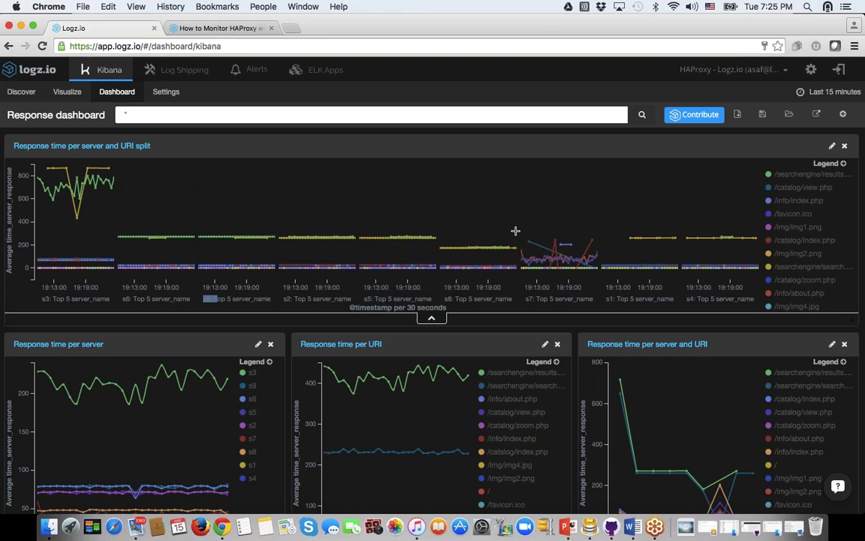
# Step: Propose filters from the s3 /searchengine/results.php data point on the top chart
pyautogui.click(640, 264)
pyautogui.moveTo(640, 264)
pyautogui.mouseDown()
pyautogui.moveTo(554, 240)
pyautogui.moveTo(565, 244)
pyautogui.mouseUp()
pyautogui.click(103, 185)
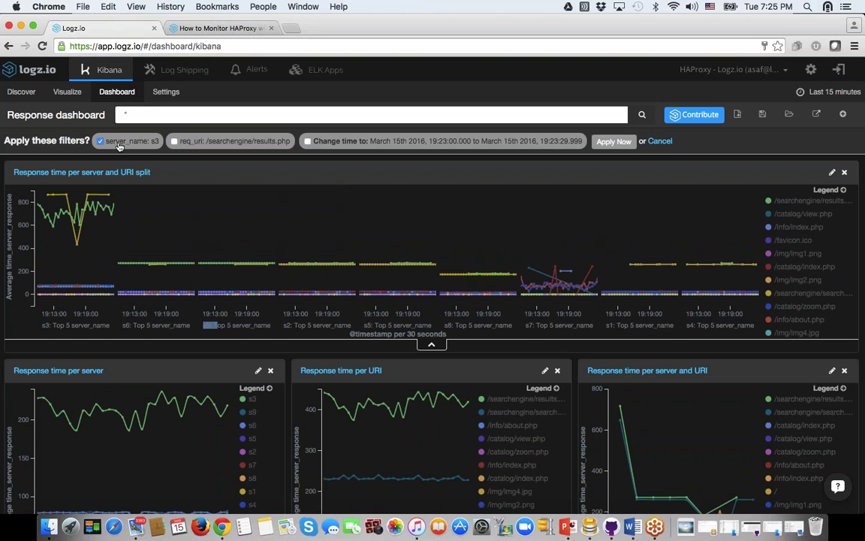
# Step: Apply only the server_name: s3 filter to the Response dashboard
pyautogui.click(612, 142)
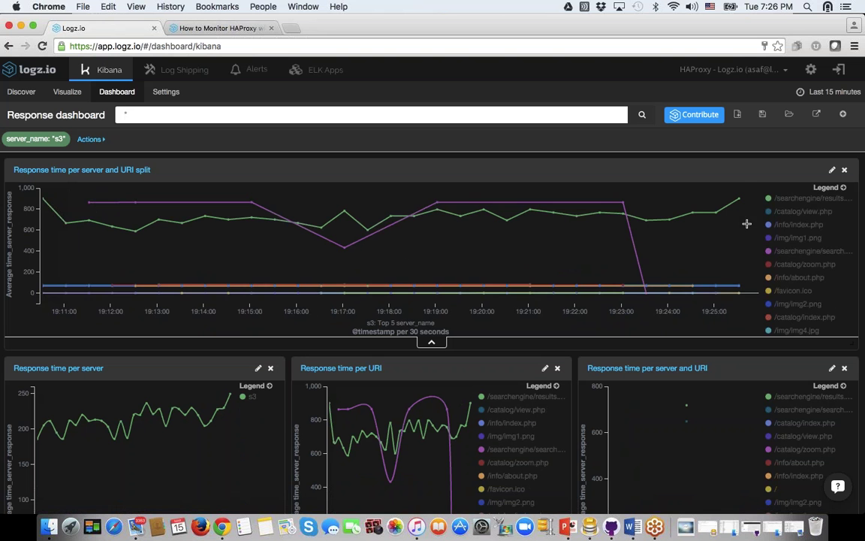
pyautogui.moveTo(716, 212)
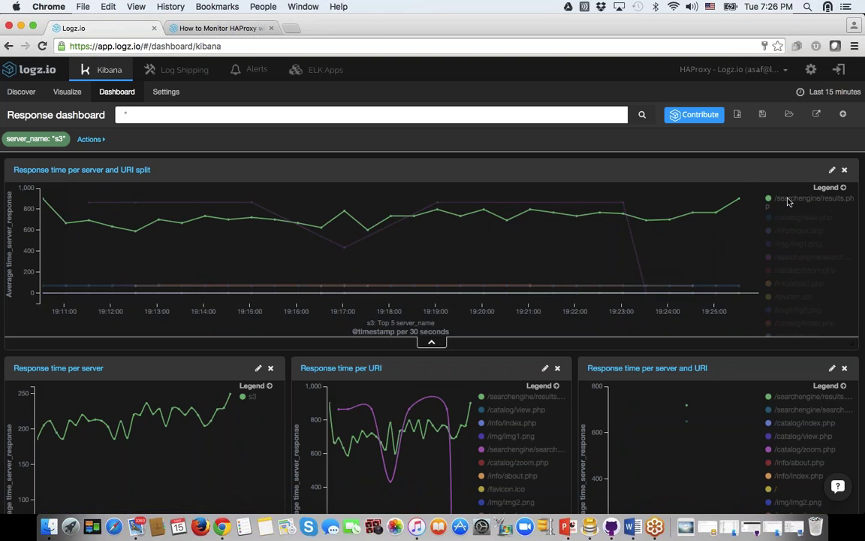
pyautogui.moveTo(605, 209)
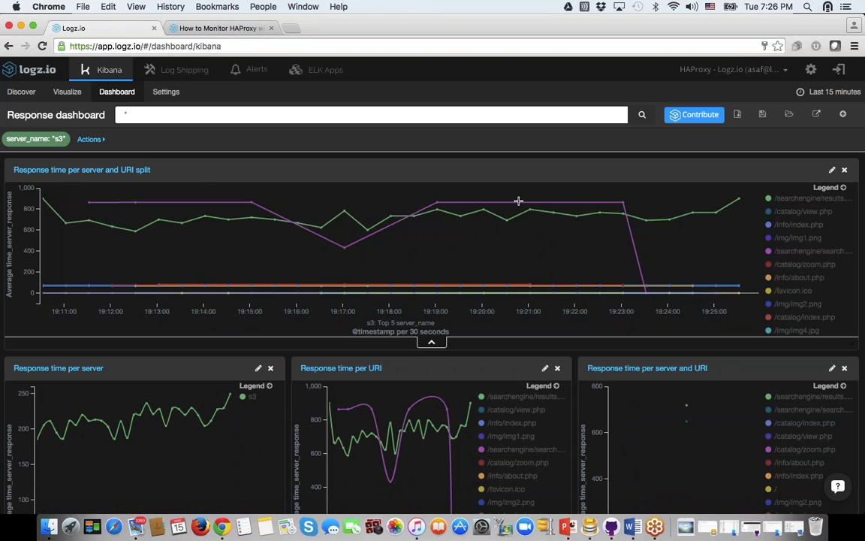
# Step: Replace the s3 filter with req_uri: /searchengine/results.php, dropping the server and time-range conditions
pyautogui.click(54, 139)
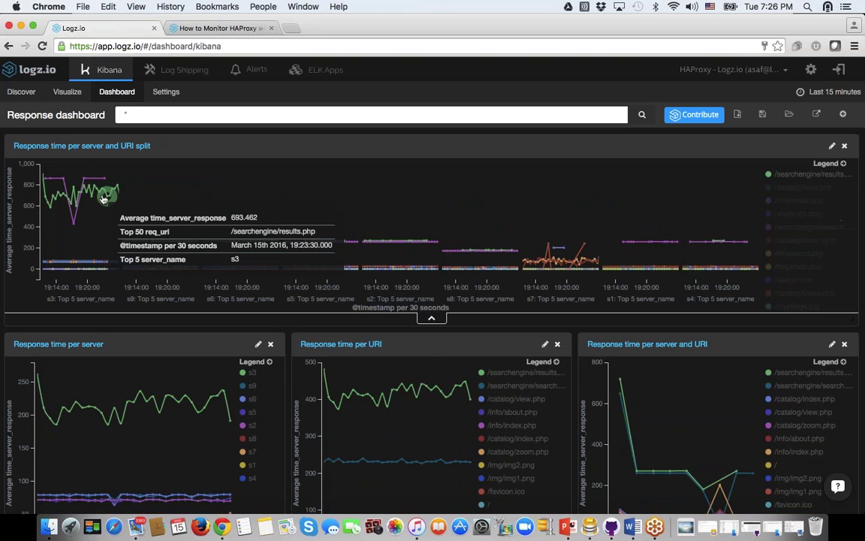
pyautogui.click(105, 193)
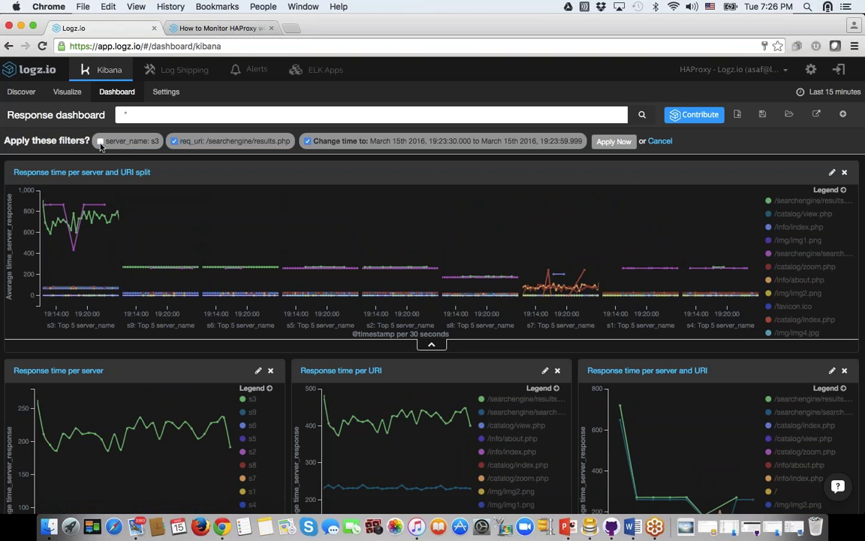
pyautogui.click(308, 141)
pyautogui.click(613, 141)
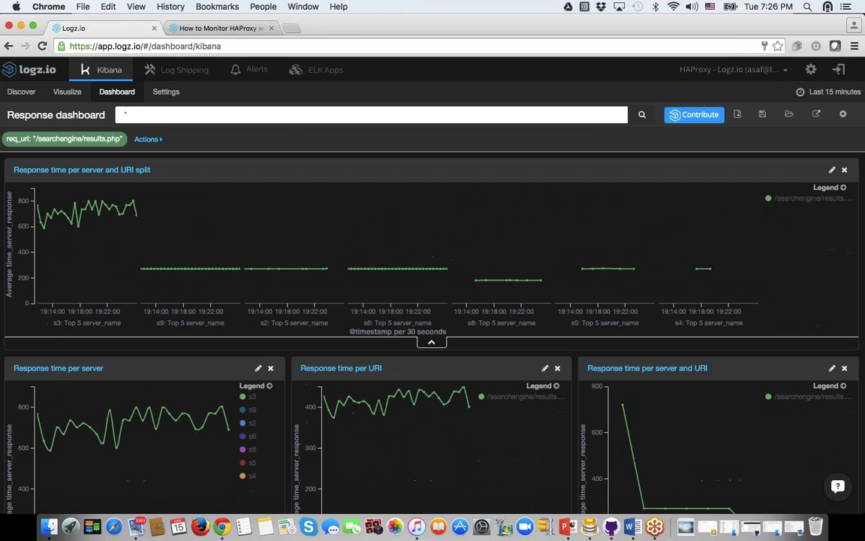
pyautogui.moveTo(116, 203)
pyautogui.moveTo(174, 268)
pyautogui.scroll(-5, 290, 287)
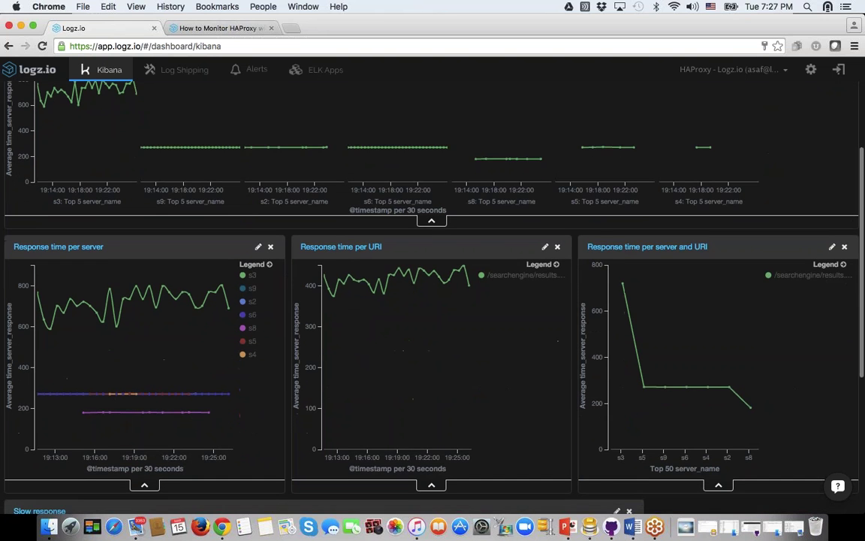
pyautogui.scroll(-2, 432, 286)
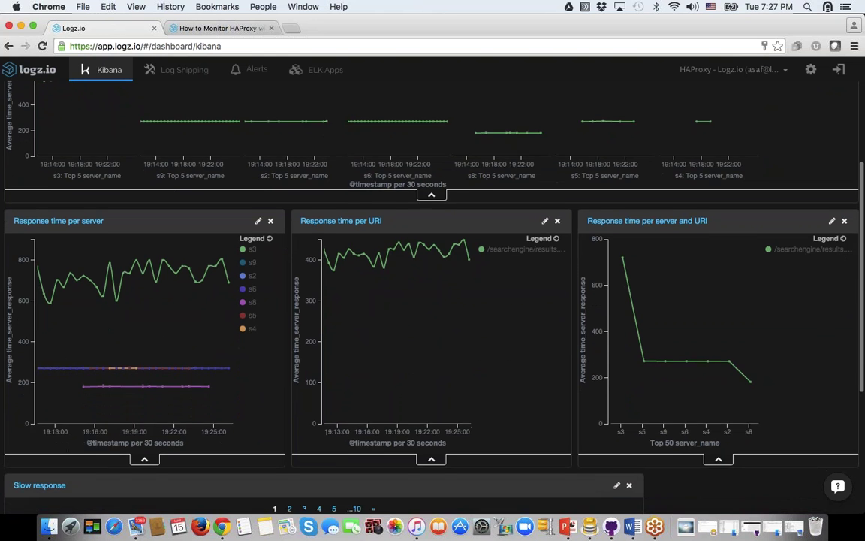
pyautogui.scroll(6, 432, 285)
pyautogui.scroll(-6, 432, 285)
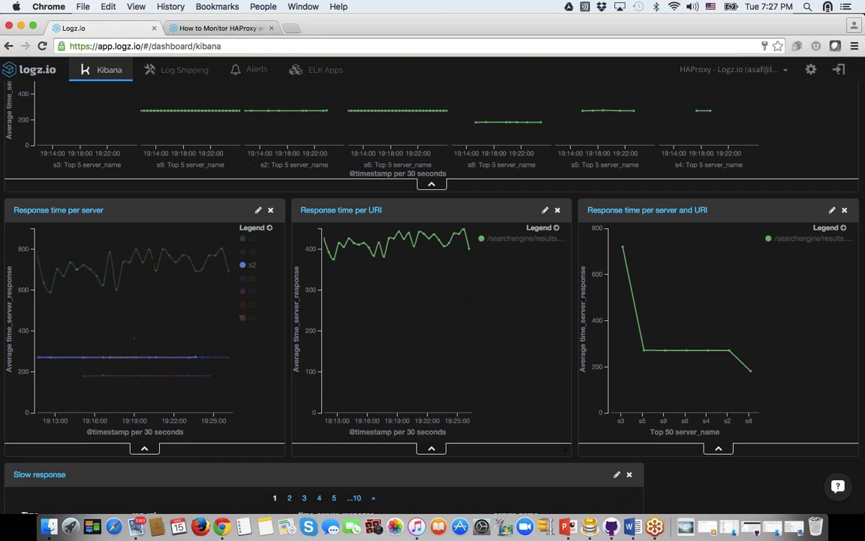
pyautogui.scroll(-1, 77, 235)
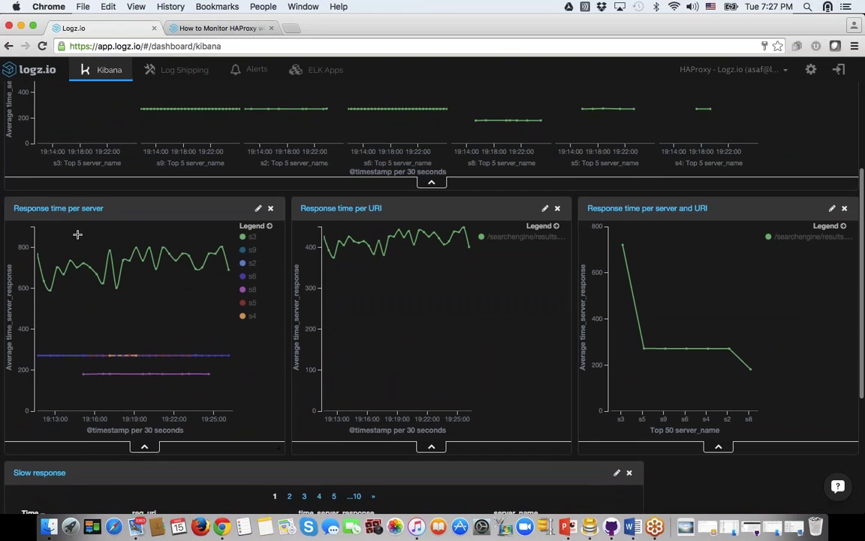
pyautogui.scroll(6, 76, 234)
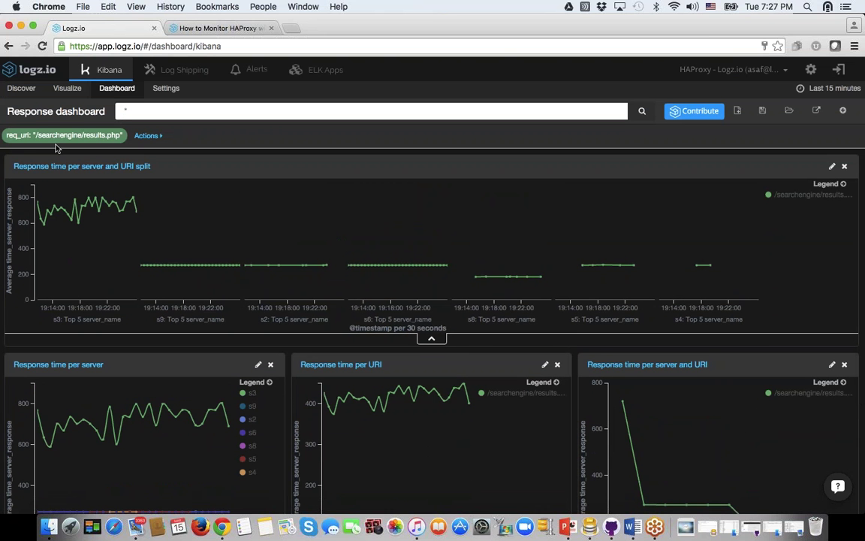
pyautogui.scroll(-10, 91, 148)
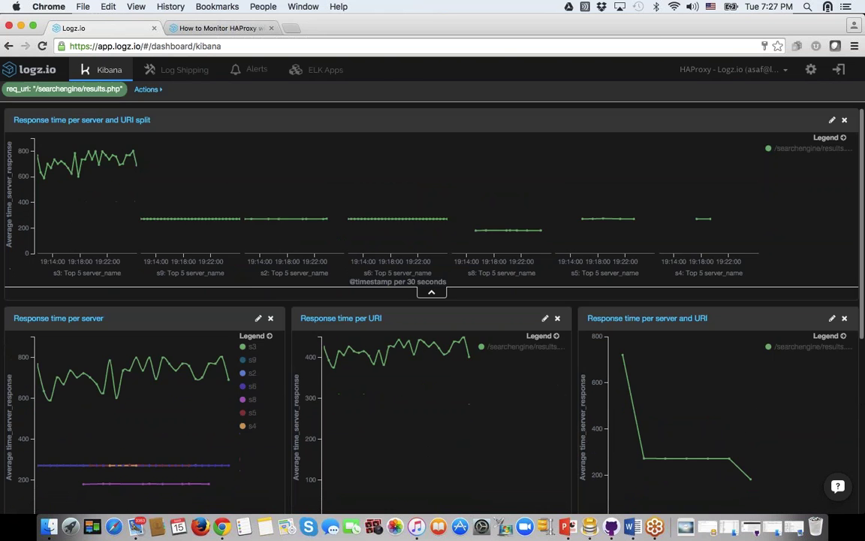
pyautogui.scroll(2, 75, 195)
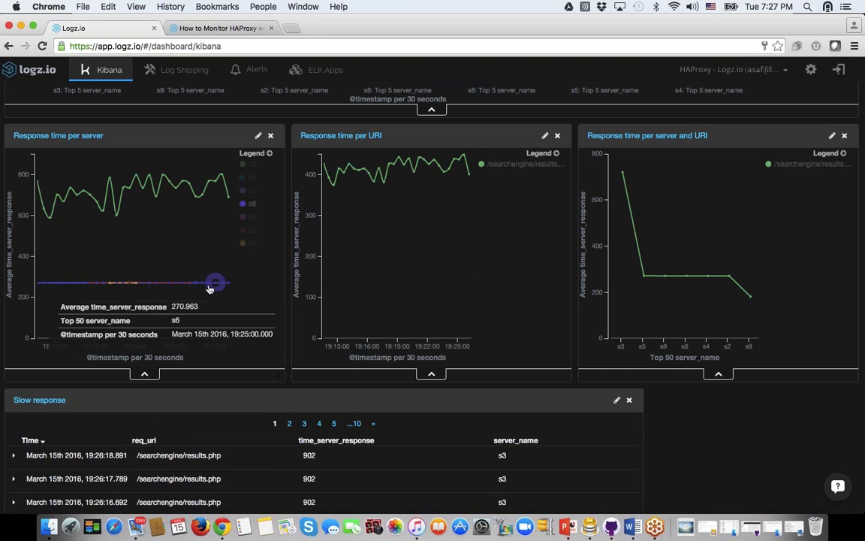
pyautogui.moveTo(176, 305)
pyautogui.moveTo(147, 286)
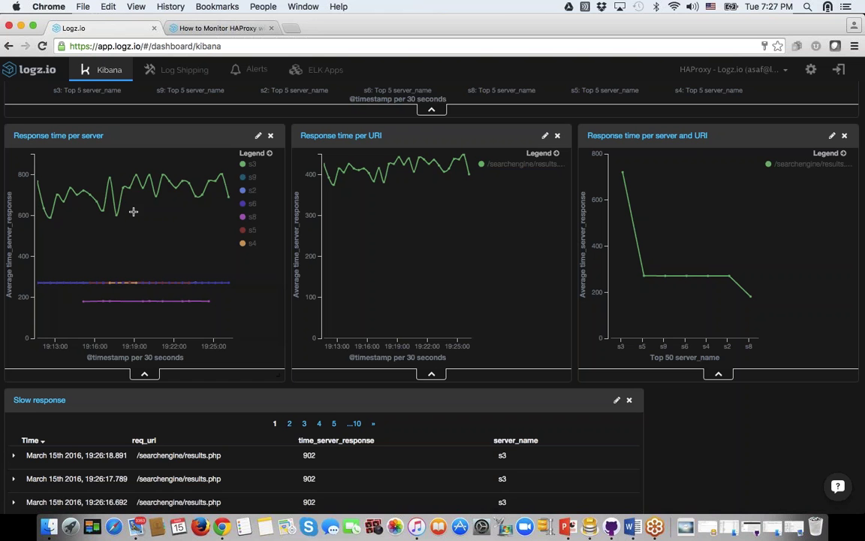
pyautogui.scroll(5, 270, 274)
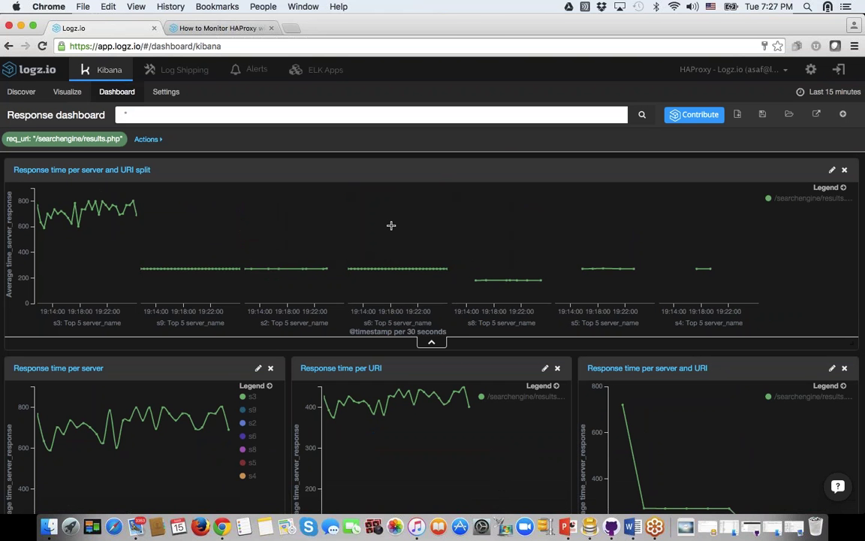
# Step: Clear the URI filter and open Response time per server in Visualize, expanding X-Axis, Split Lines and Y-Axis
pyautogui.click(91, 140)
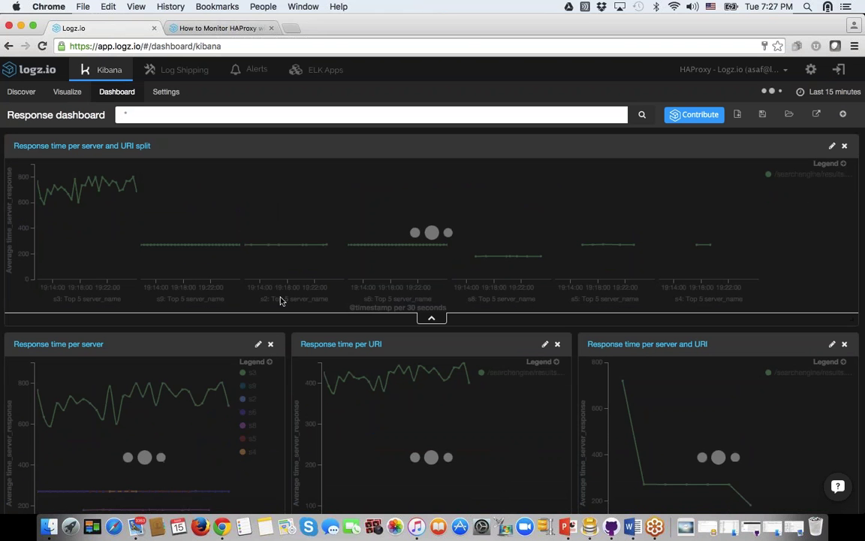
pyautogui.click(258, 344)
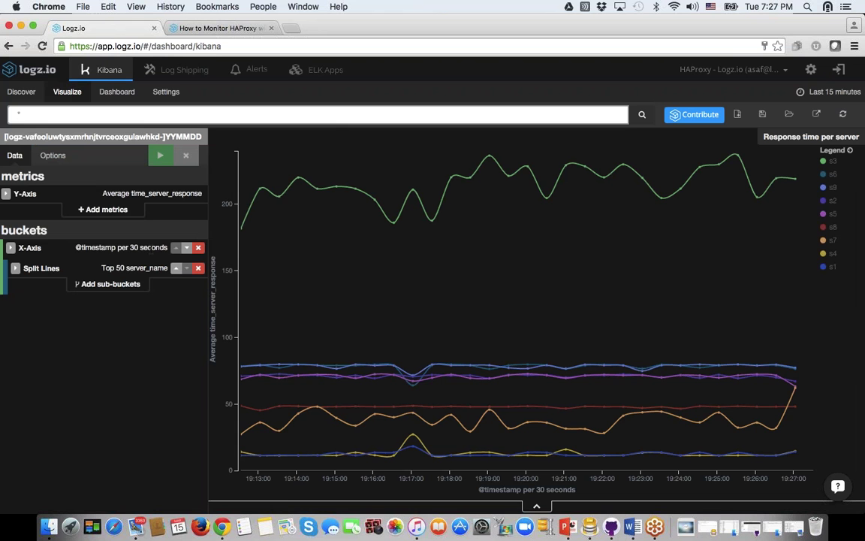
pyautogui.click(10, 248)
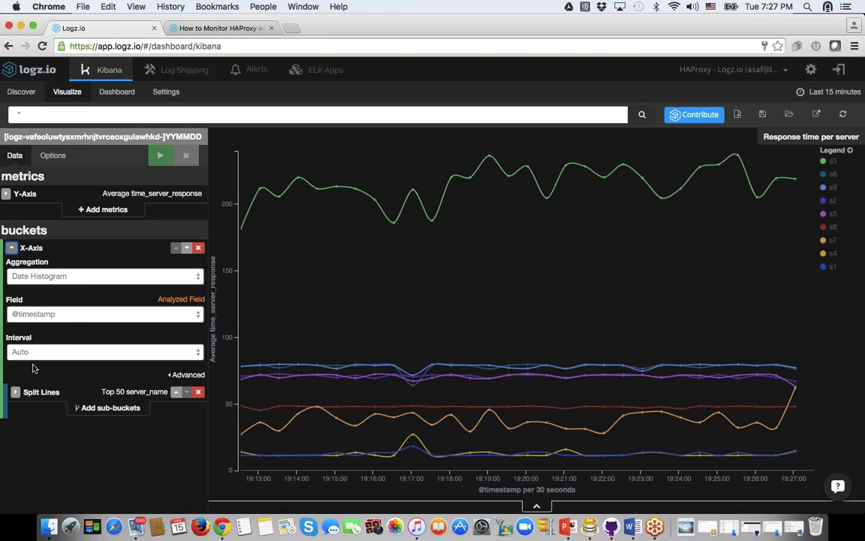
pyautogui.click(15, 392)
pyautogui.scroll(-2, 63, 343)
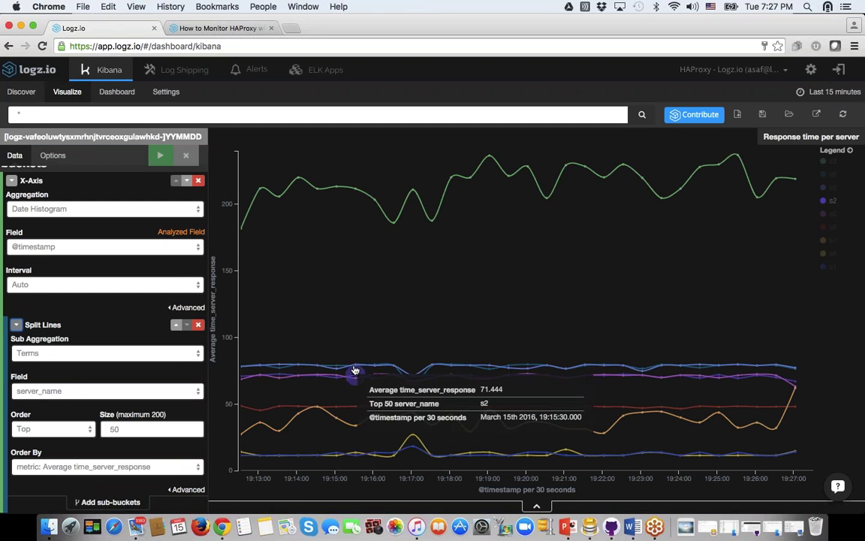
pyautogui.scroll(2, 8, 227)
pyautogui.click(8, 193)
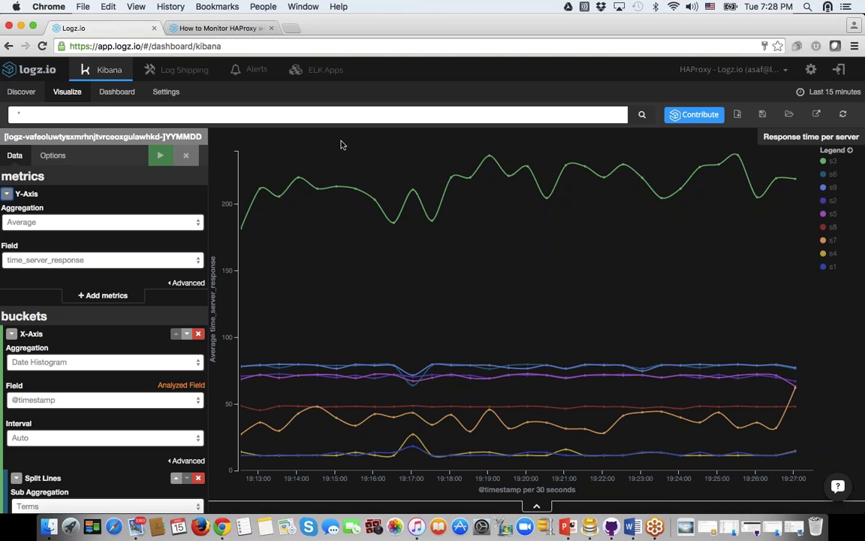
# Step: Search ELK Apps for 'haproxy' and browse the 9 HAProxy visualizations and dashboards
pyautogui.click(313, 71)
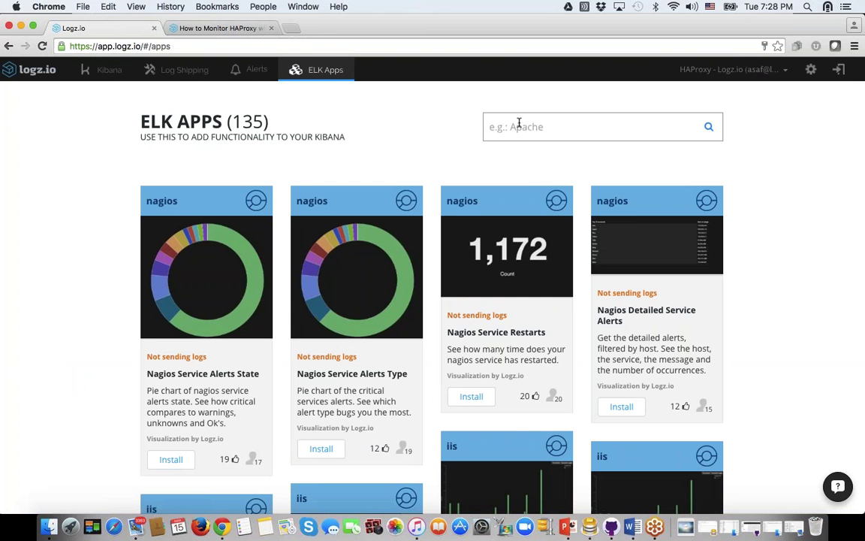
pyautogui.click(518, 123)
pyautogui.write('haproxy')
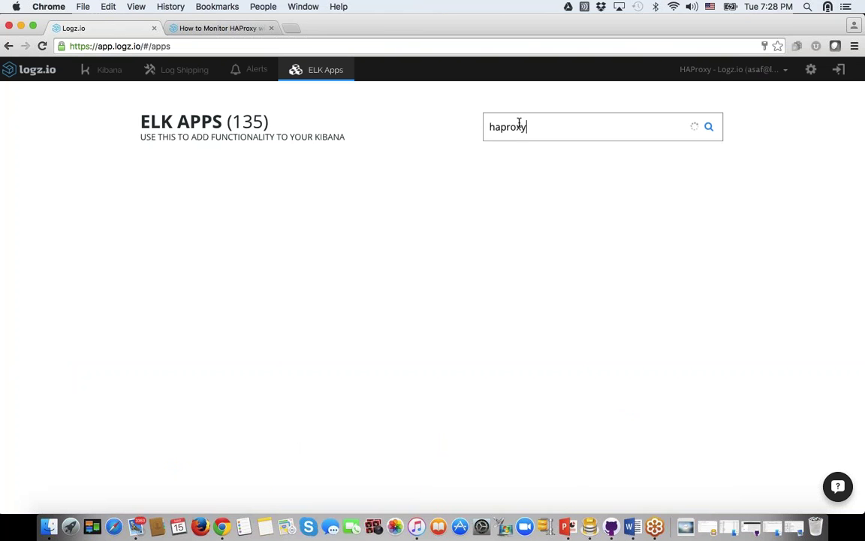
pyautogui.scroll(-10, 350, 254)
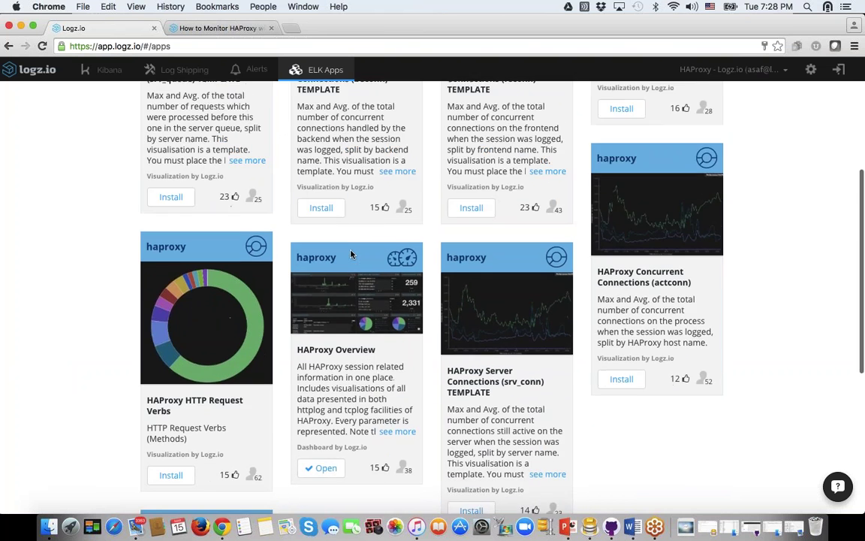
pyautogui.scroll(-5, 358, 292)
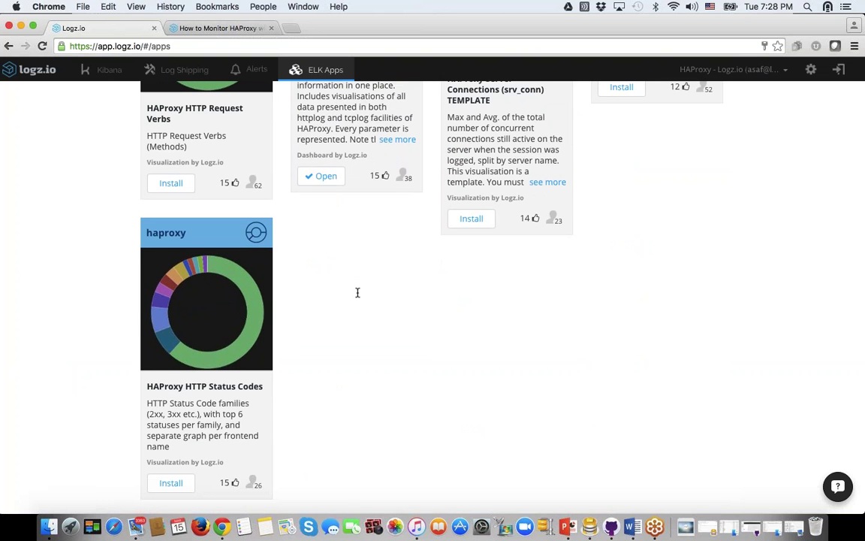
pyautogui.scroll(6, 358, 292)
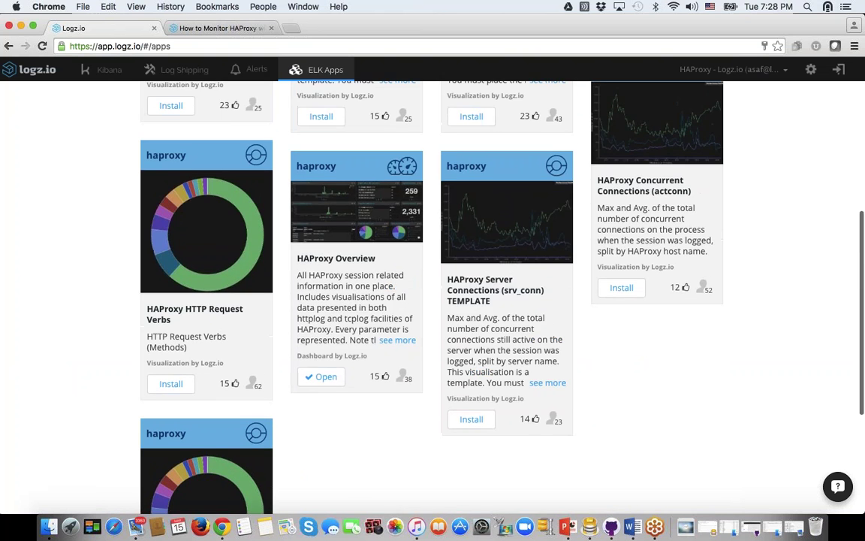
pyautogui.scroll(5, 330, 382)
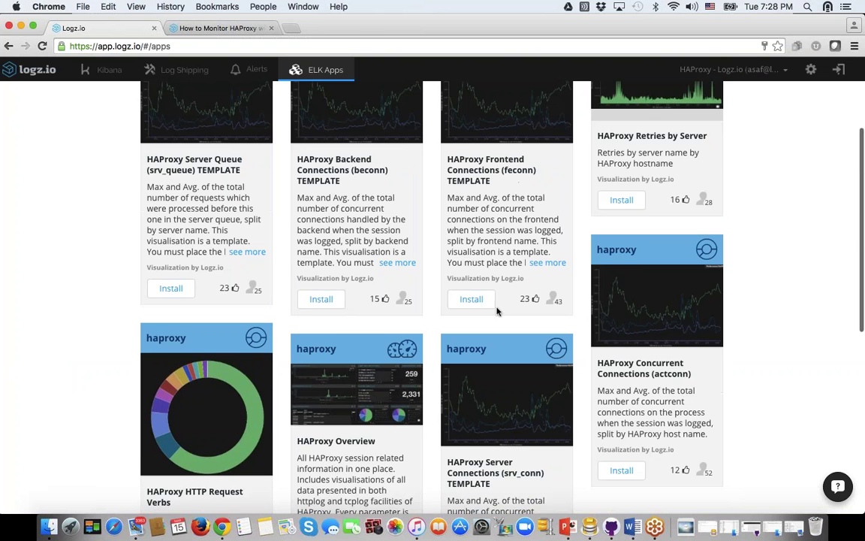
pyautogui.scroll(5, 431, 320)
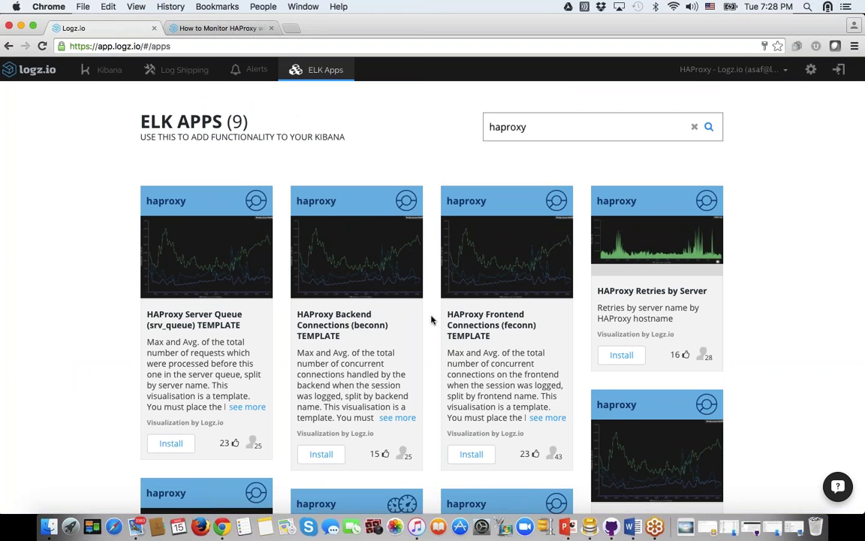
# Step: Return to Kibana's Response time per server chart, one line per server
pyautogui.click(97, 71)
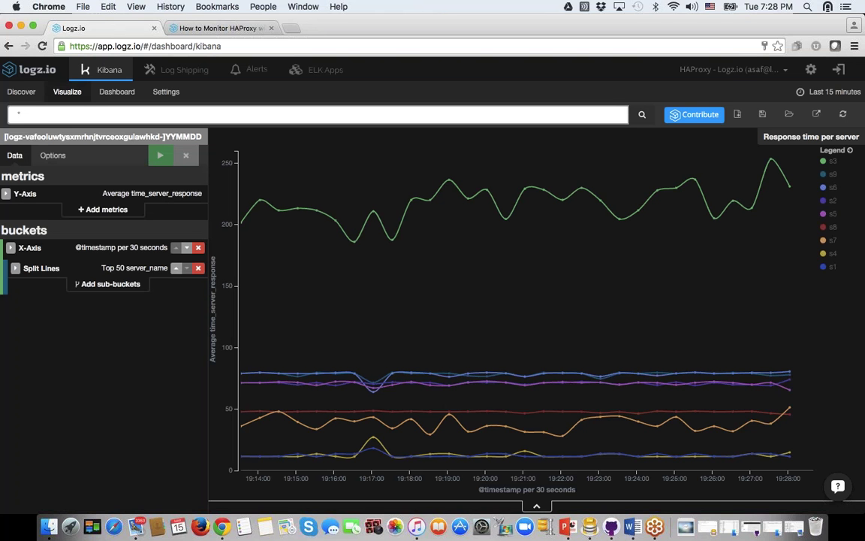
pyautogui.moveTo(338, 224)
# Step: Load the saved HTTP Status dashboard
pyautogui.click(115, 94)
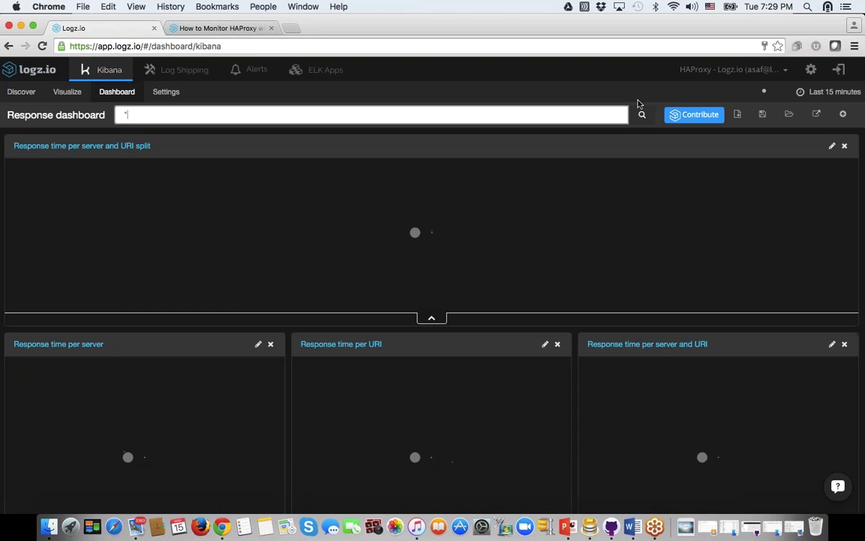
pyautogui.click(789, 114)
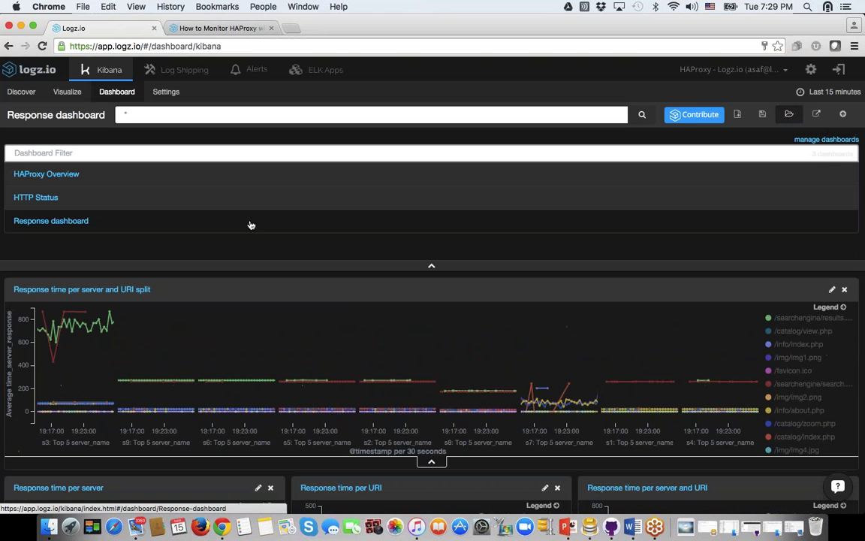
pyautogui.click(62, 224)
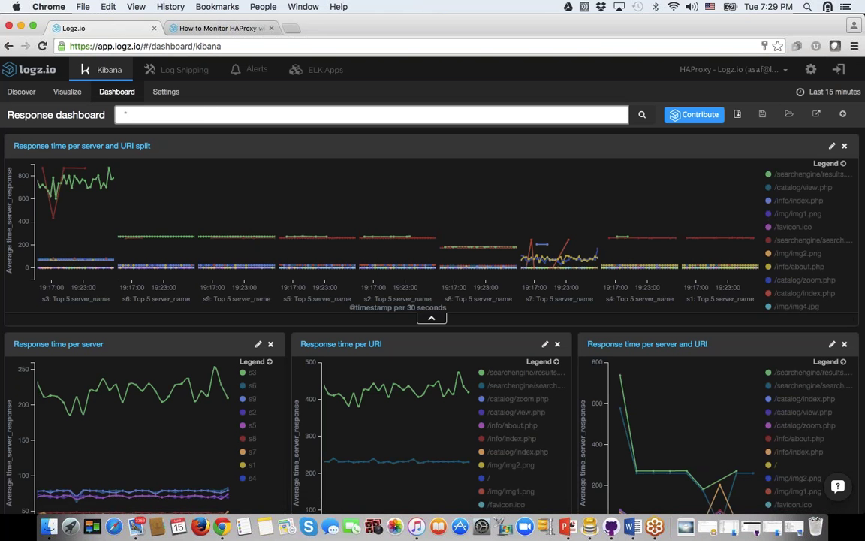
pyautogui.click(789, 115)
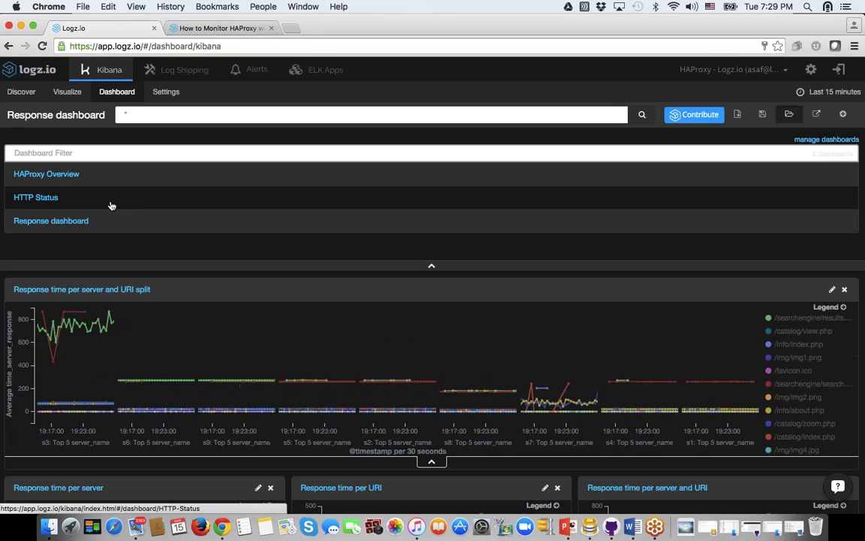
pyautogui.click(23, 200)
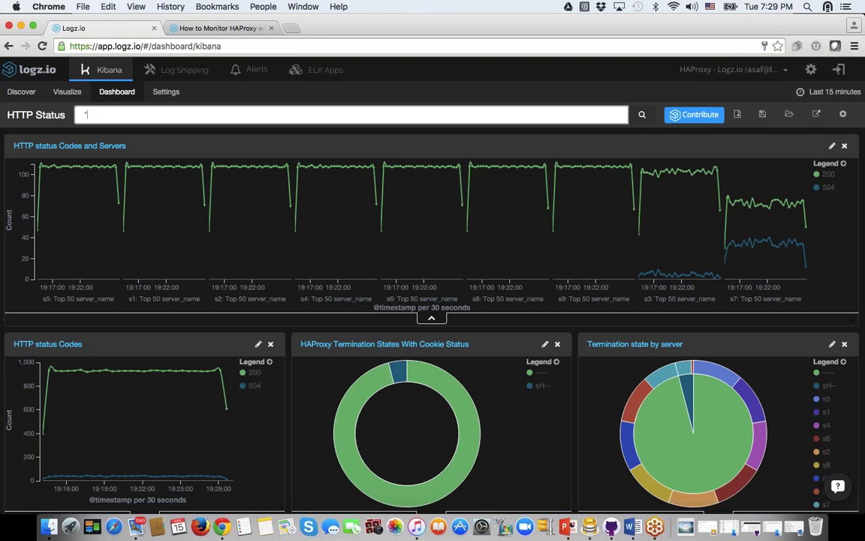
pyautogui.moveTo(59, 172)
pyautogui.click(139, 269)
pyautogui.click(229, 277)
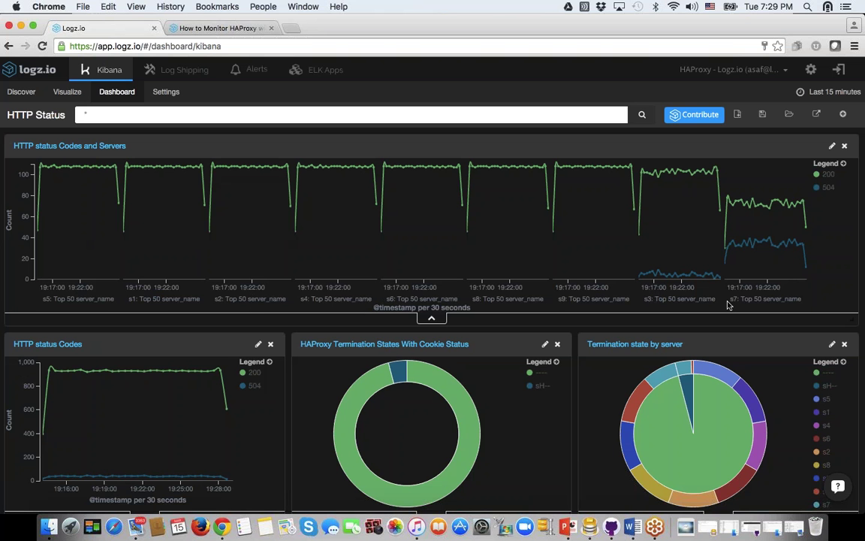
pyautogui.moveTo(691, 278)
pyautogui.scroll(-3, 575, 346)
pyautogui.scroll(-3, 574, 347)
pyautogui.scroll(2, 574, 347)
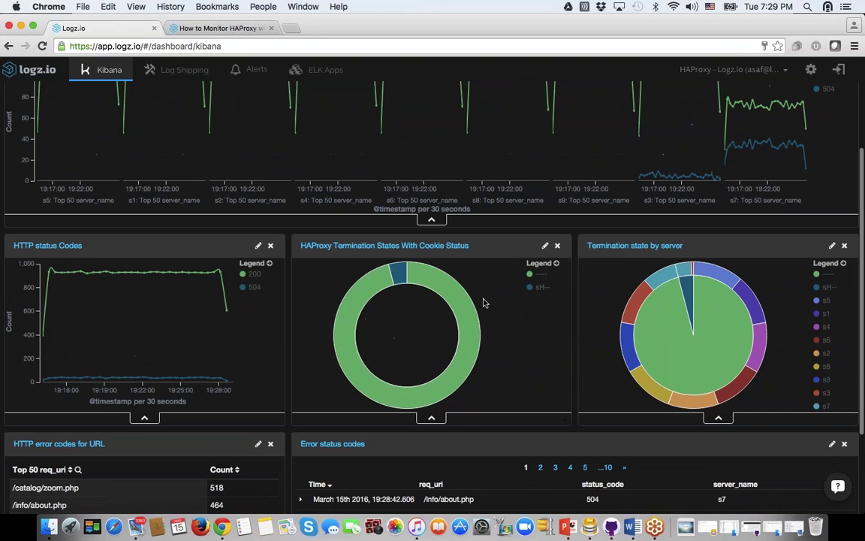
pyautogui.moveTo(393, 337)
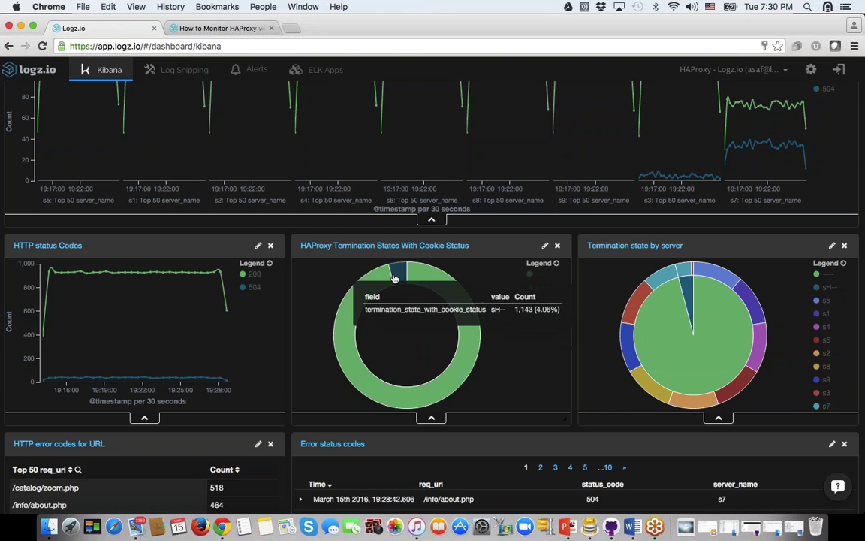
pyautogui.scroll(-3, 433, 300)
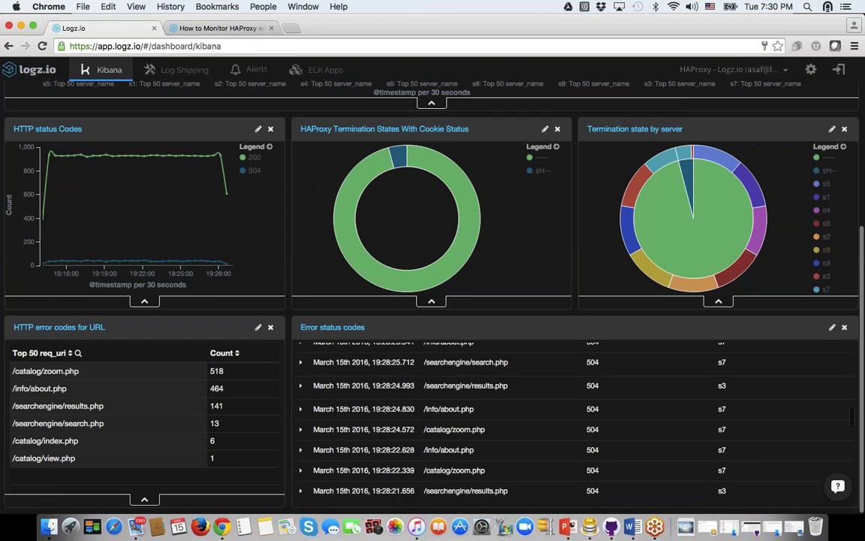
pyautogui.scroll(6, 432, 300)
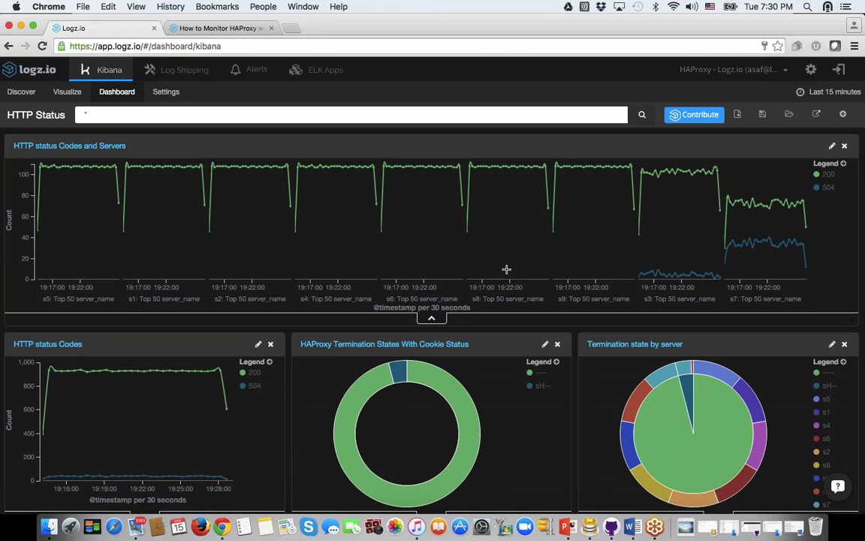
pyautogui.moveTo(761, 246)
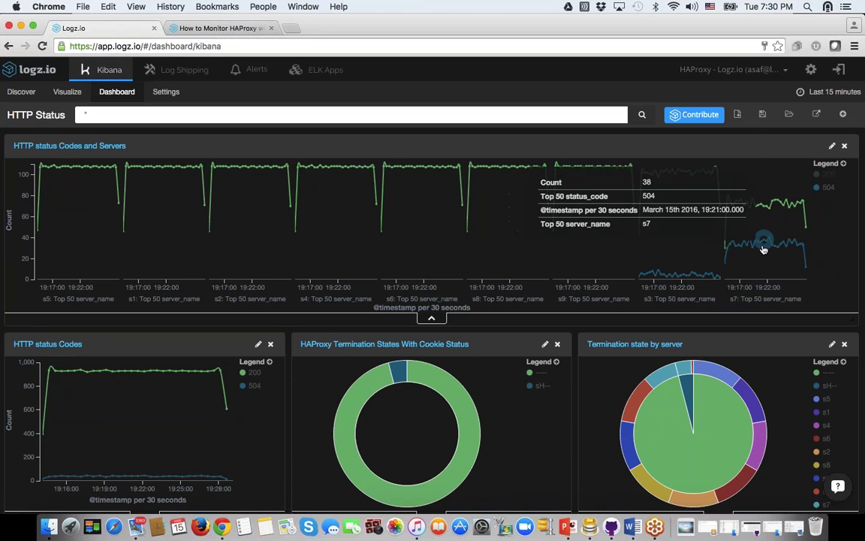
# Step: Filter the HTTP Status dashboard to status_code 504 only and review the error tables
pyautogui.click(765, 245)
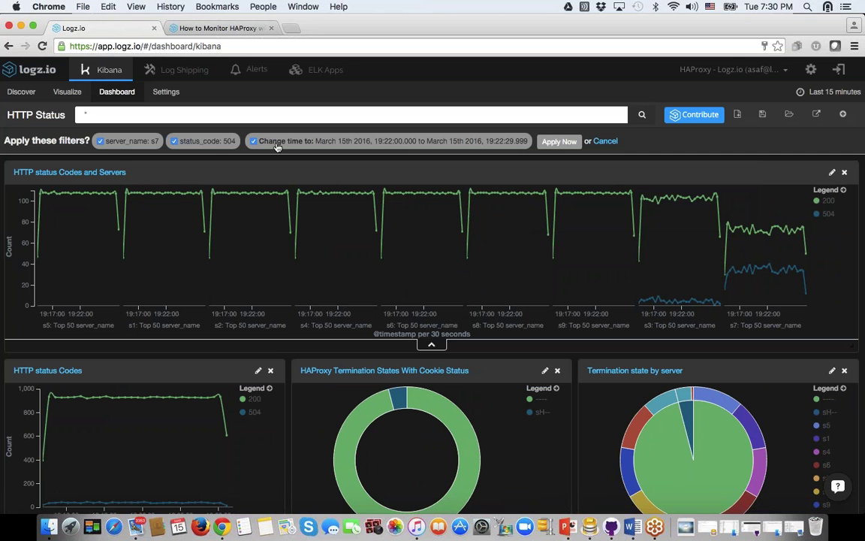
pyautogui.click(100, 140)
pyautogui.click(556, 141)
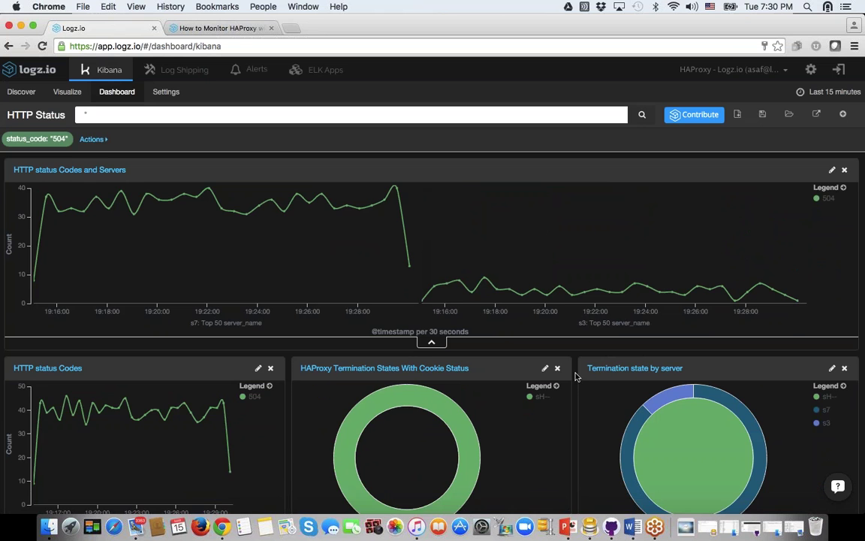
pyautogui.scroll(-5, 576, 376)
pyautogui.moveTo(468, 223)
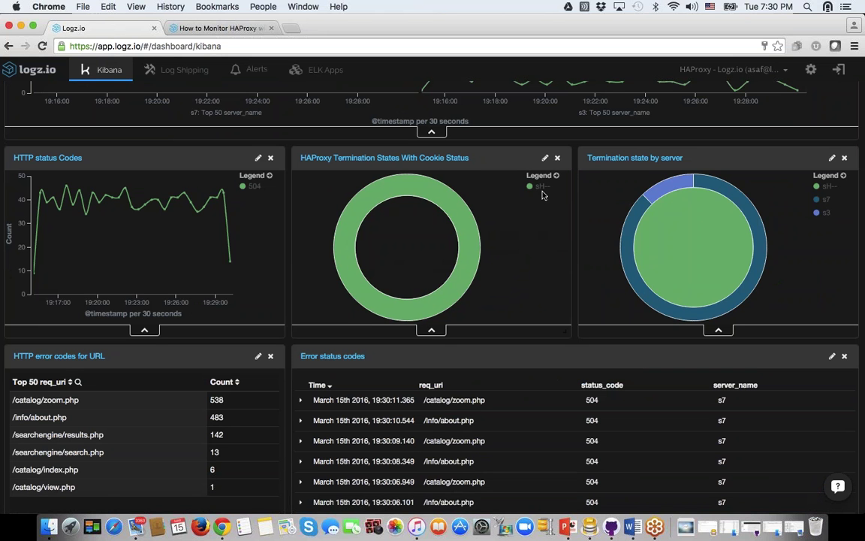
pyautogui.scroll(5, 544, 195)
pyautogui.scroll(-6, 544, 196)
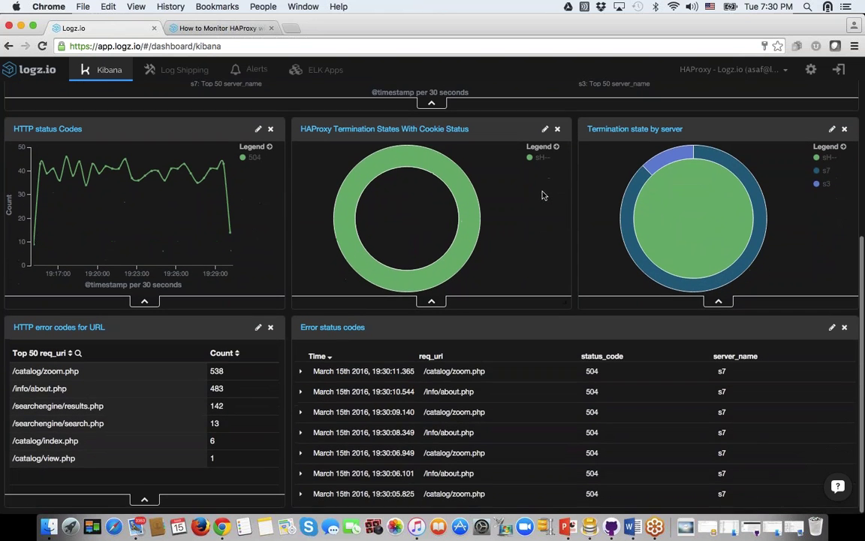
pyautogui.scroll(5, 597, 395)
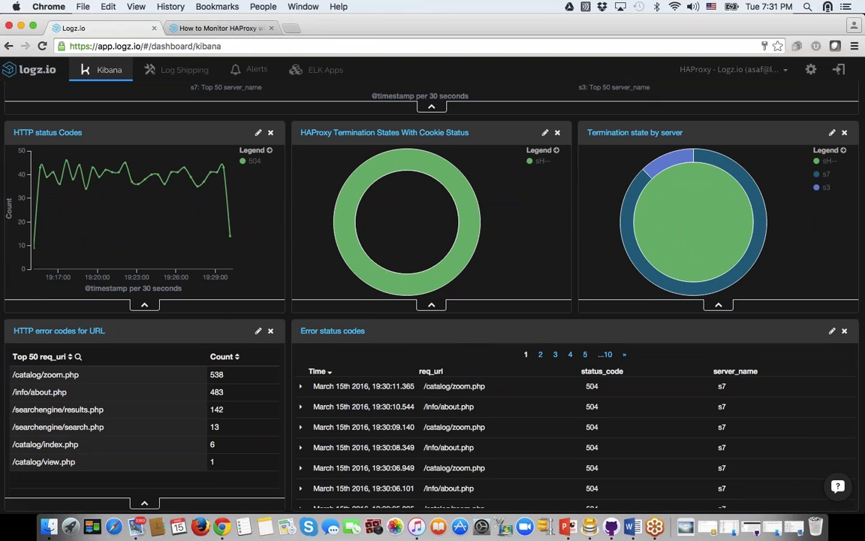
pyautogui.scroll(-1, 290, 381)
pyautogui.scroll(5, 291, 381)
pyautogui.scroll(5, 291, 381)
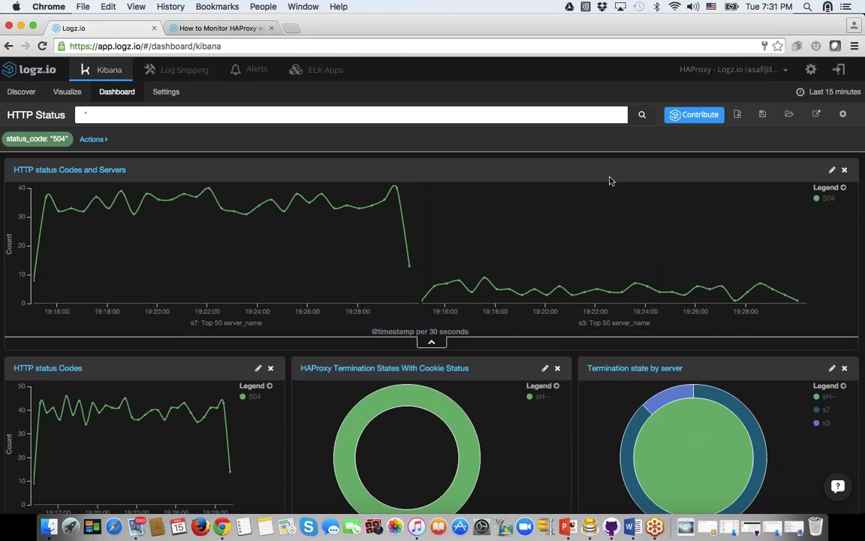
# Step: Remove the status_code 504 filter and inspect Termination state by server's bucket, size 5
pyautogui.click(63, 141)
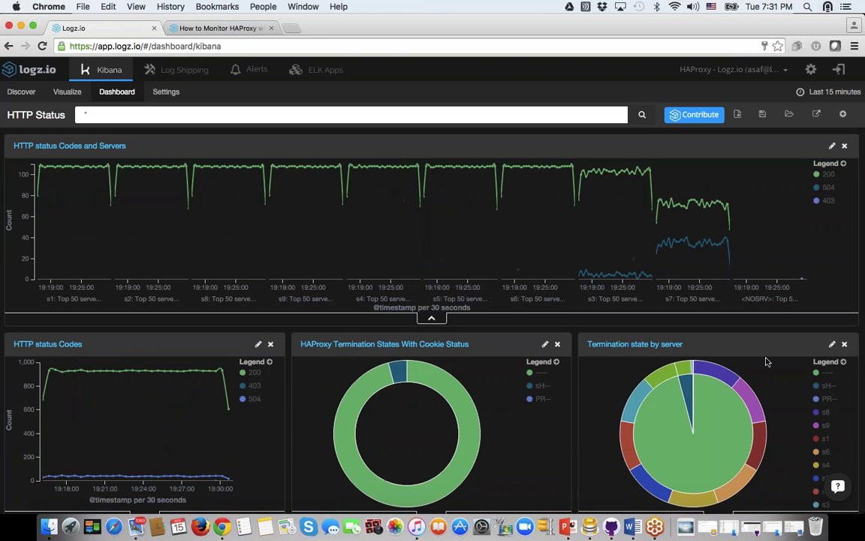
pyautogui.click(832, 344)
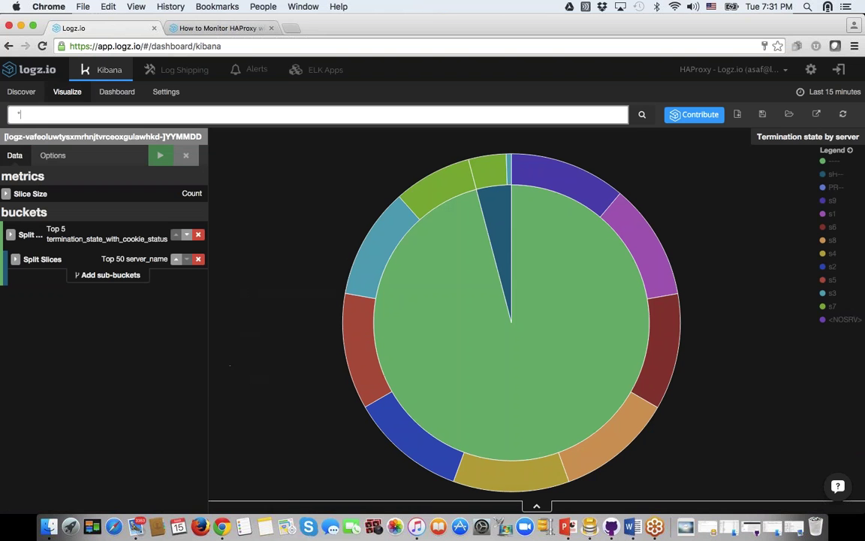
pyautogui.click(11, 234)
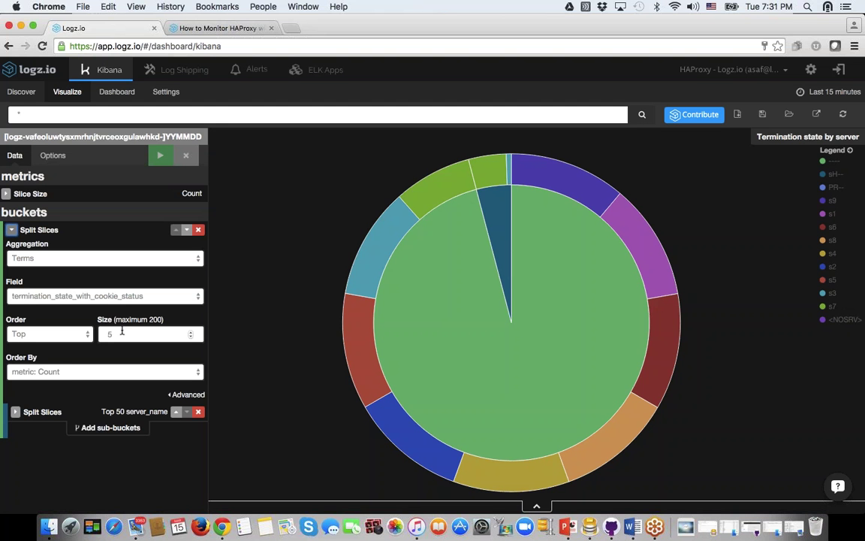
pyautogui.click(122, 331)
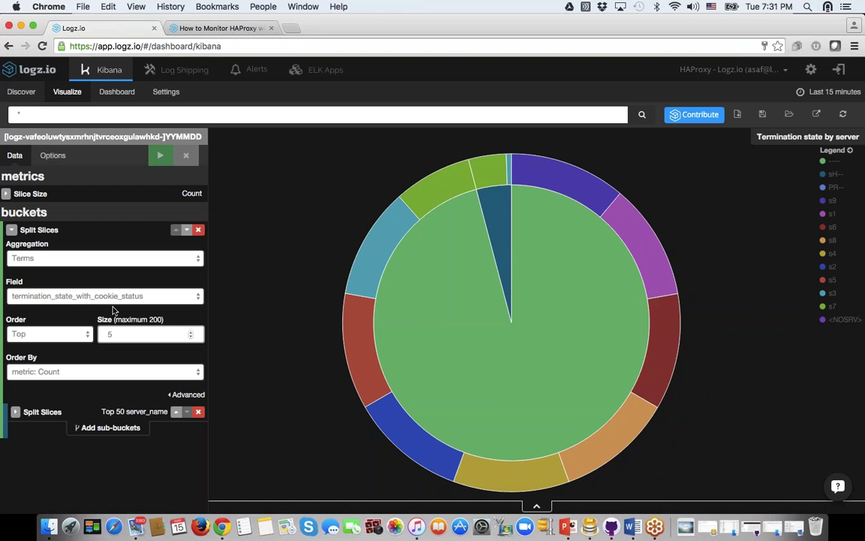
pyautogui.moveTo(521, 313)
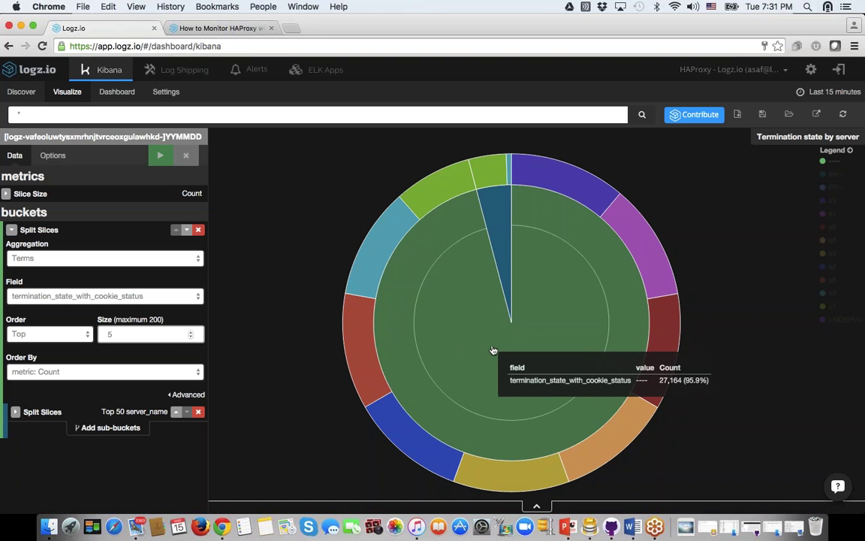
pyautogui.moveTo(501, 259)
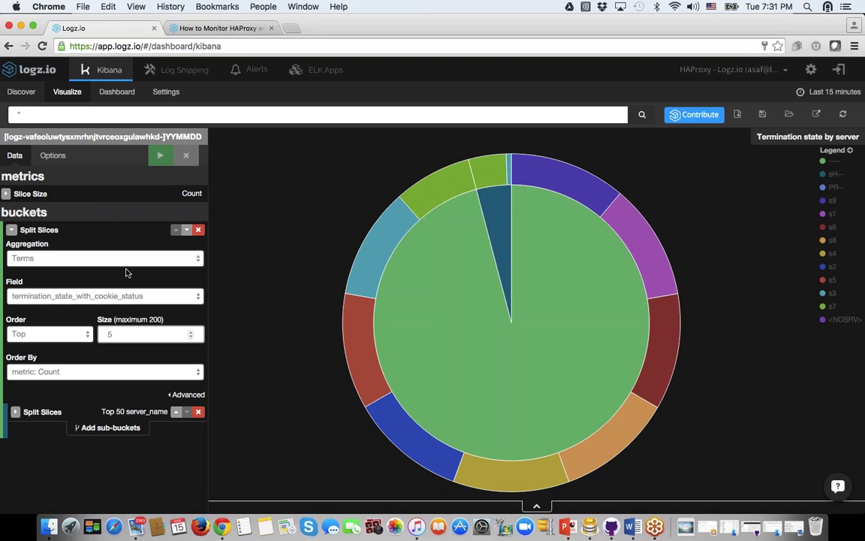
# Step: Check the server_name sub-bucket, then return to the unfiltered HTTP Status dashboard
pyautogui.click(12, 229)
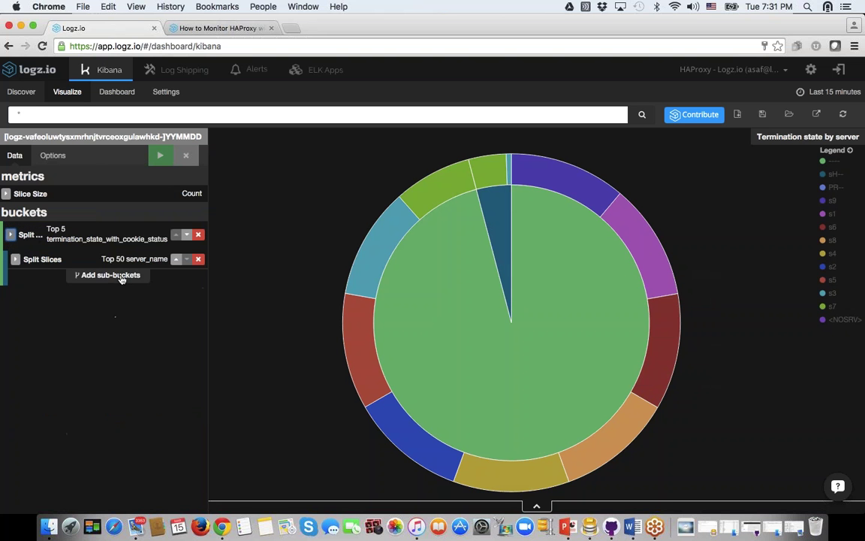
pyautogui.click(15, 258)
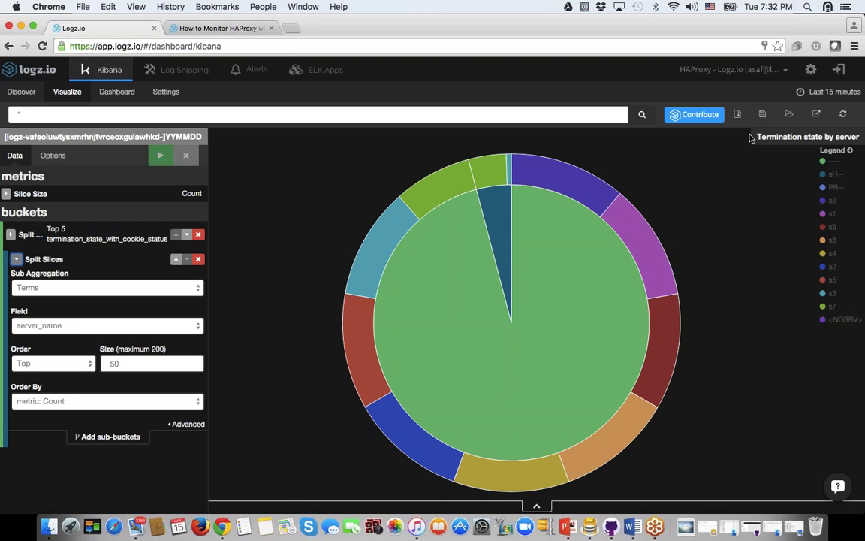
pyautogui.click(116, 91)
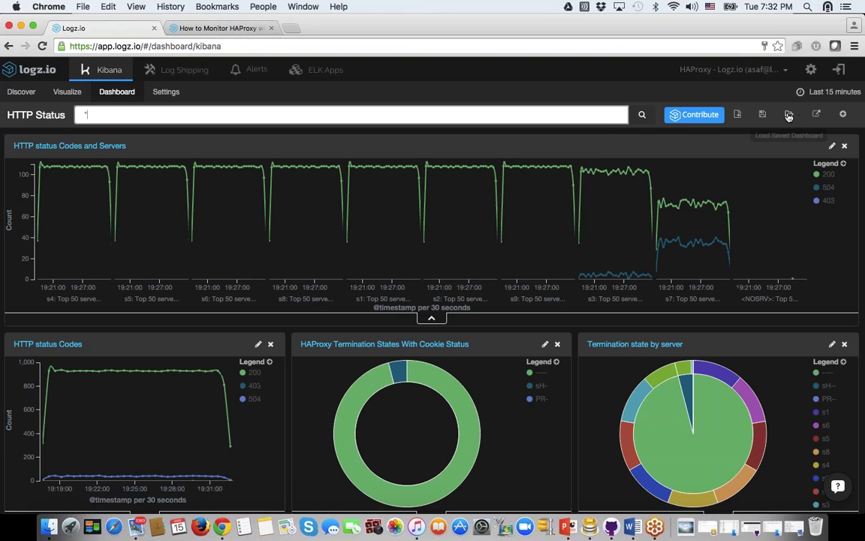
# Step: Load the saved HAProxy Overview dashboard and browse its connection, response-time and top-request panels
pyautogui.click(788, 114)
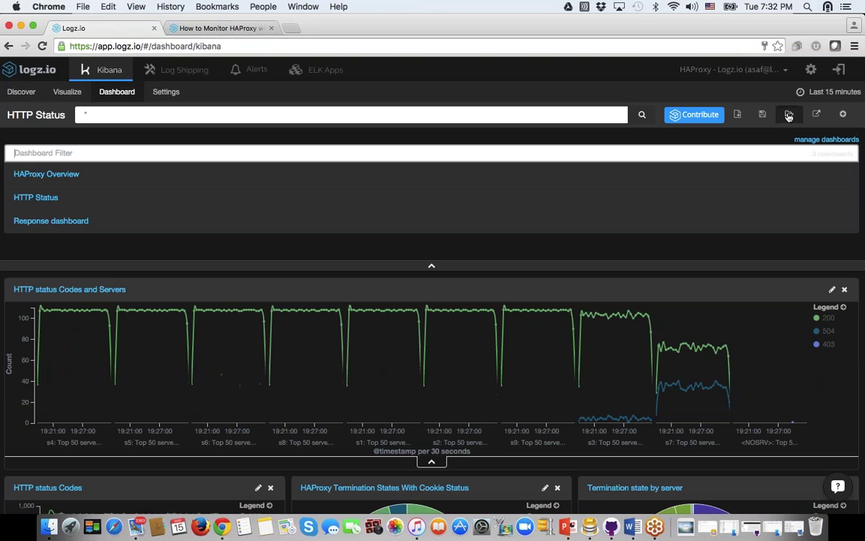
pyautogui.click(74, 175)
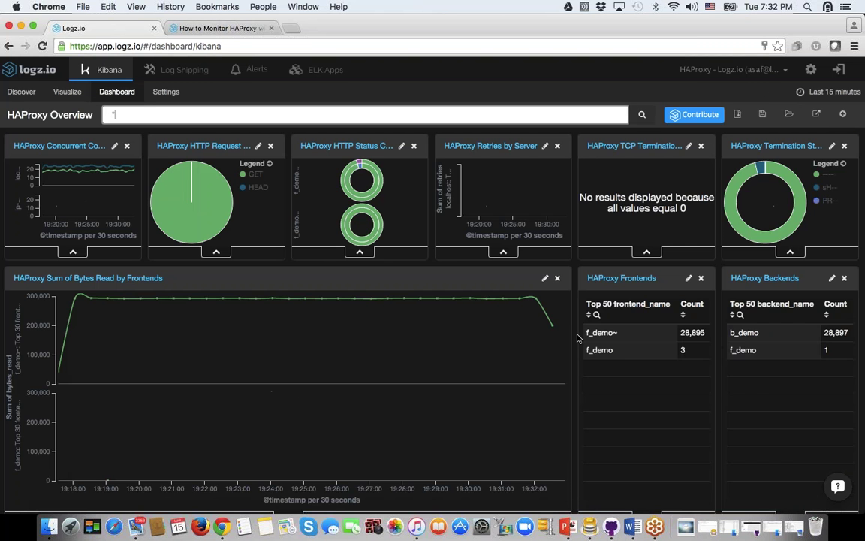
pyautogui.scroll(-5, 578, 338)
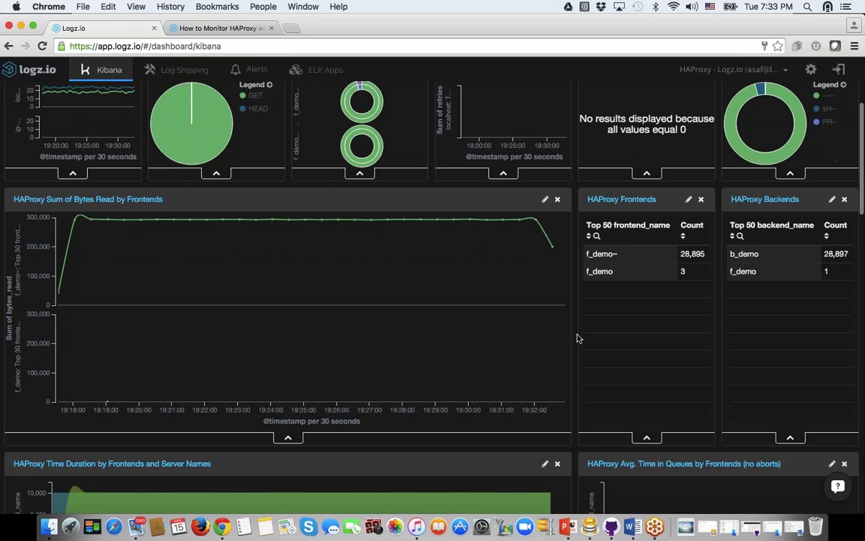
pyautogui.scroll(-15, 577, 338)
pyautogui.scroll(15, 578, 338)
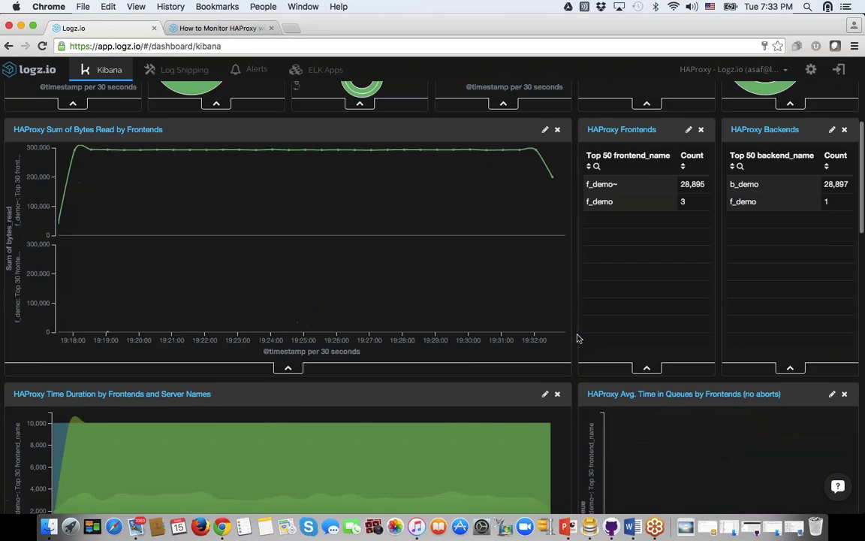
pyautogui.scroll(-2, 577, 339)
pyautogui.scroll(-5, 577, 338)
pyautogui.scroll(-9, 578, 338)
pyautogui.scroll(-6, 578, 338)
pyautogui.scroll(-4, 578, 338)
pyautogui.scroll(3, 578, 338)
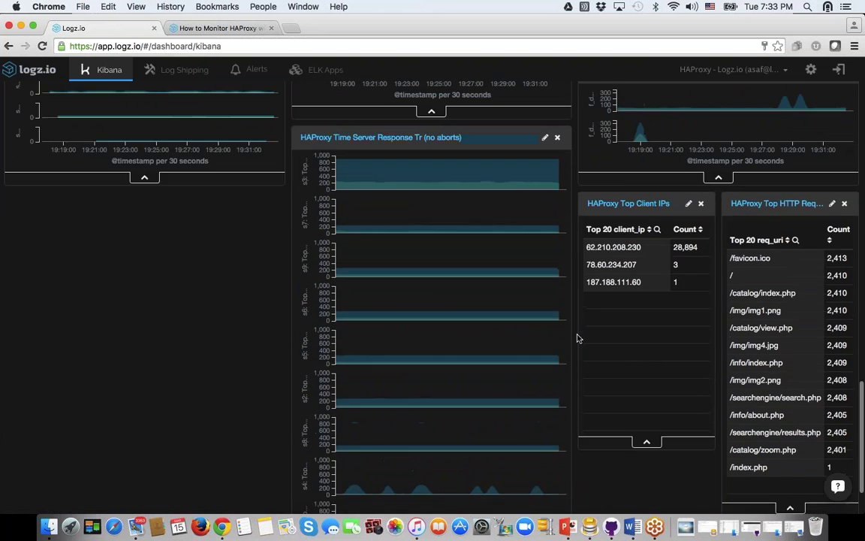
pyautogui.scroll(4, 577, 338)
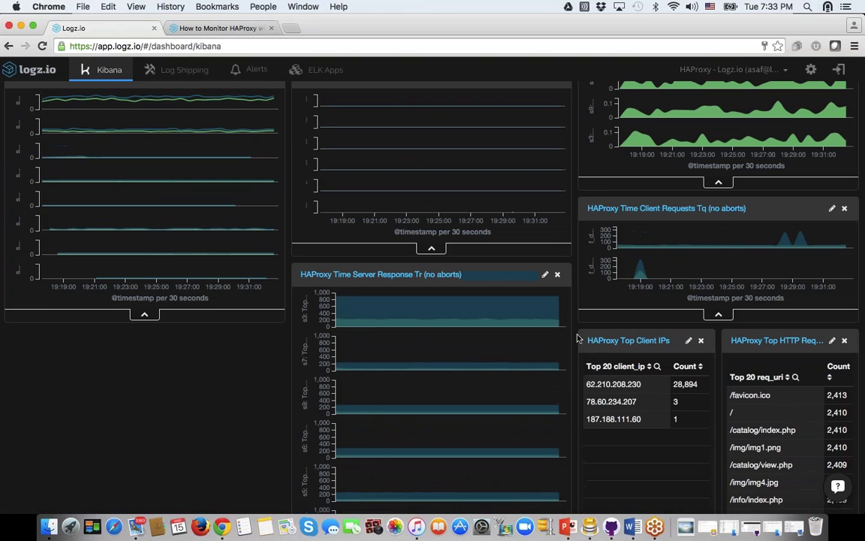
pyautogui.scroll(5, 577, 338)
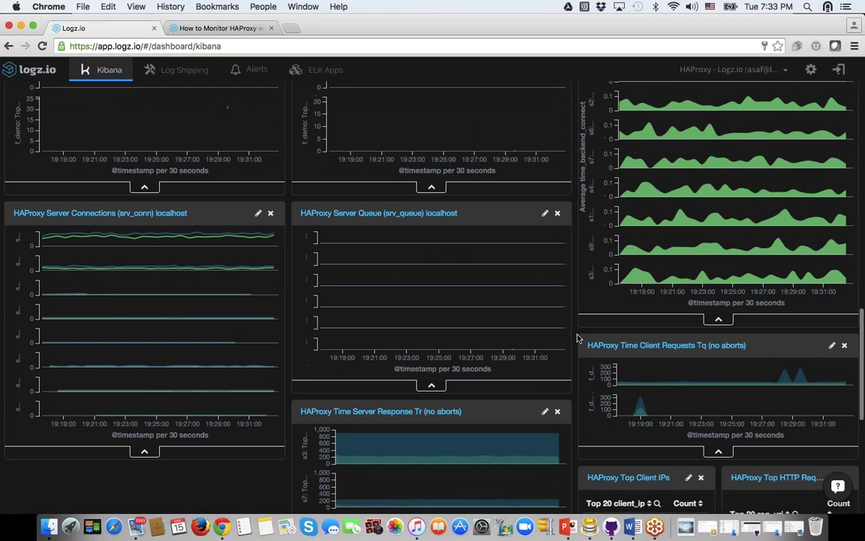
# Step: Return to Discover and browse the Error status codes search's 103,038 hits by req_uri and server_name
pyautogui.scroll(6, 578, 338)
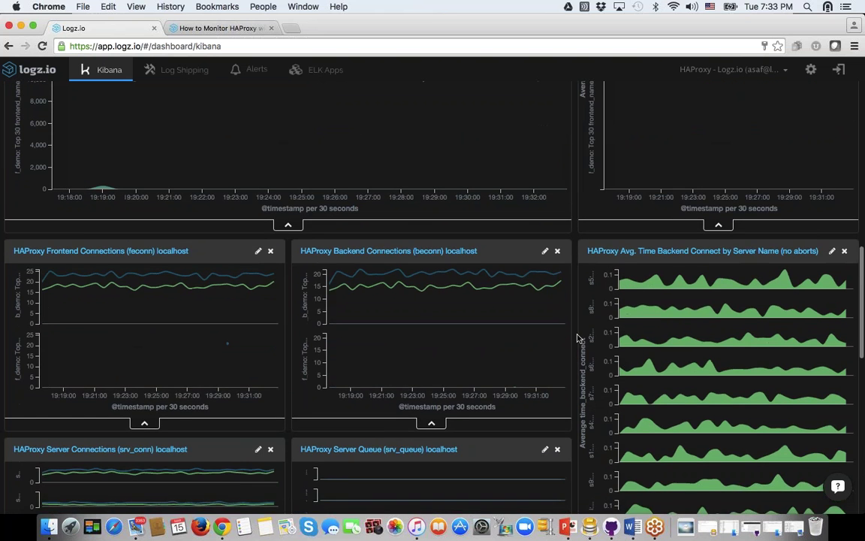
pyautogui.scroll(15, 578, 338)
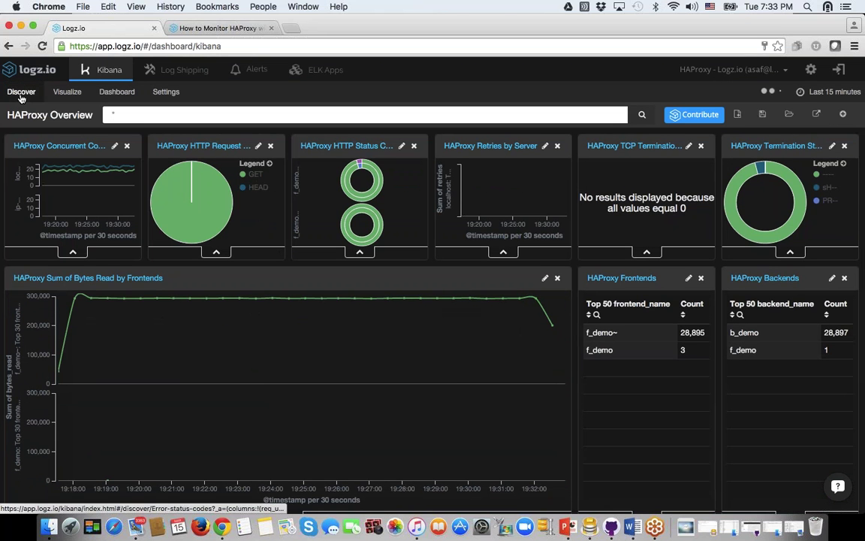
pyautogui.click(21, 93)
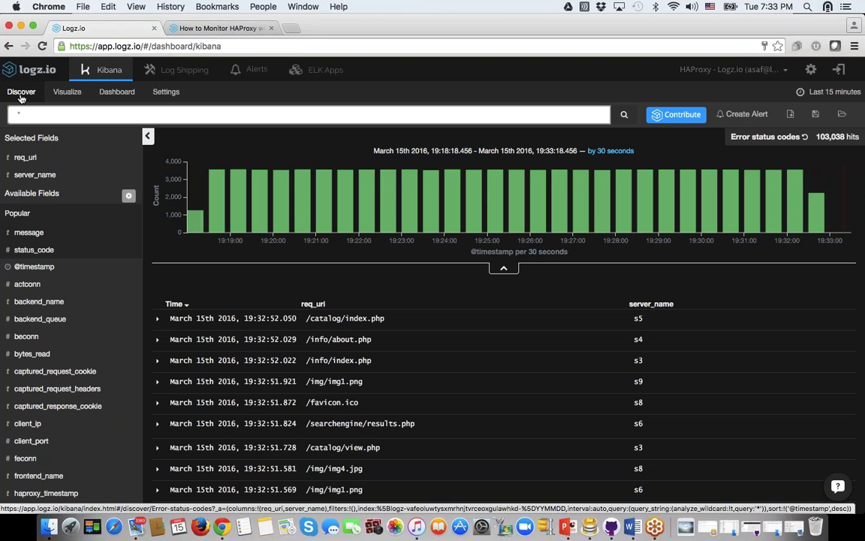
pyautogui.scroll(-5, 27, 227)
pyautogui.scroll(-5, 75, 266)
pyautogui.scroll(-4, 88, 320)
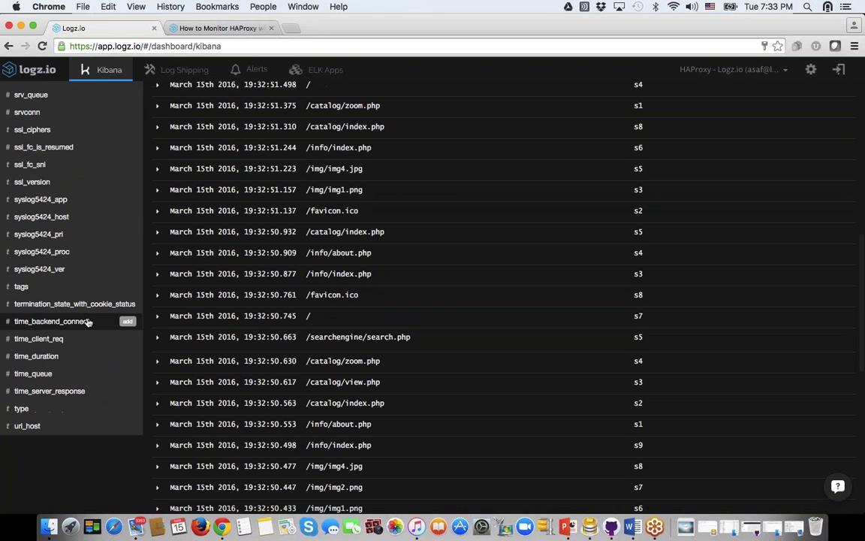
pyautogui.scroll(15, 139, 293)
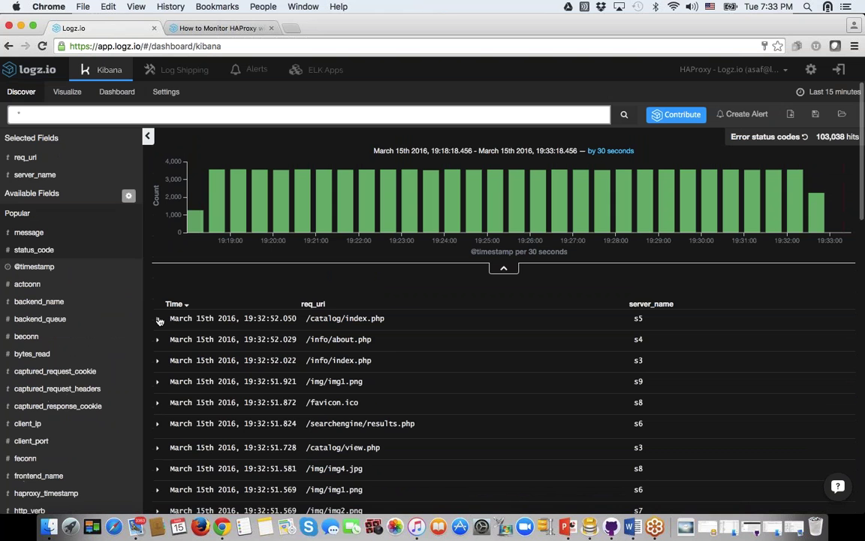
pyautogui.click(240, 318)
pyautogui.scroll(-4, 241, 318)
pyautogui.scroll(-15, 495, 293)
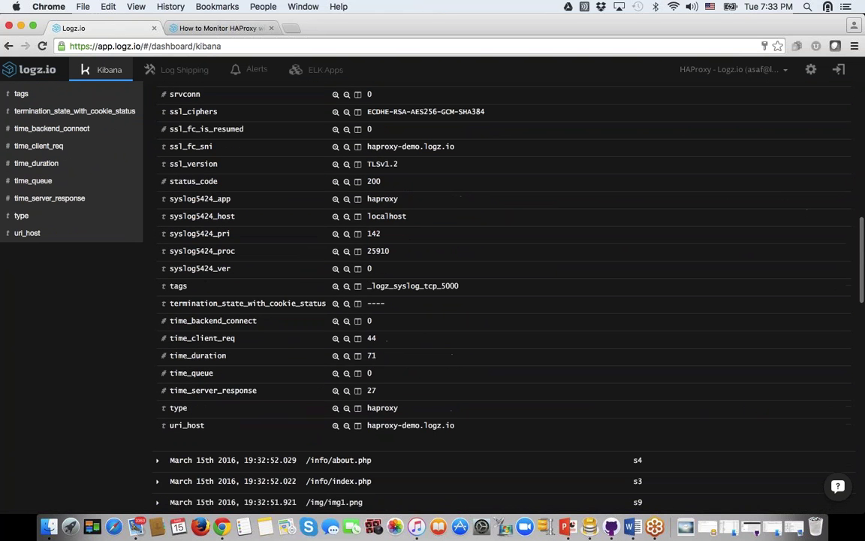
pyautogui.scroll(2, 233, 233)
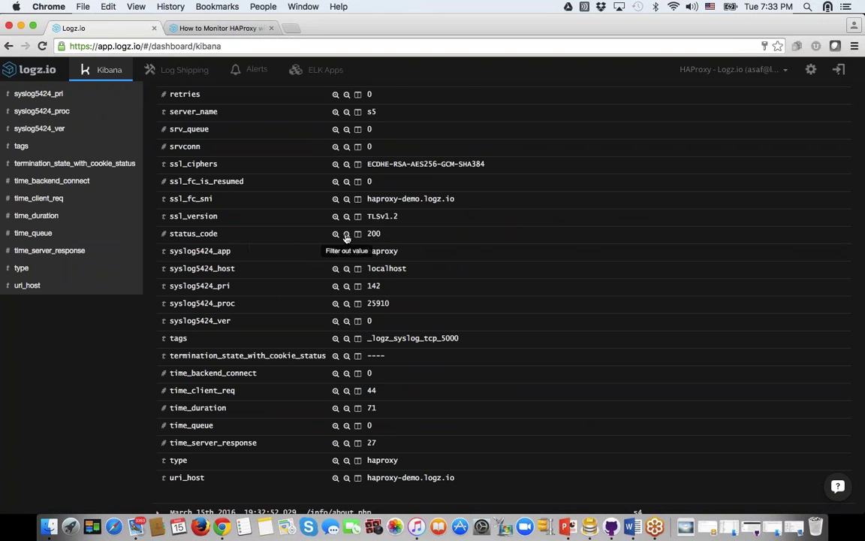
pyautogui.scroll(1, 335, 233)
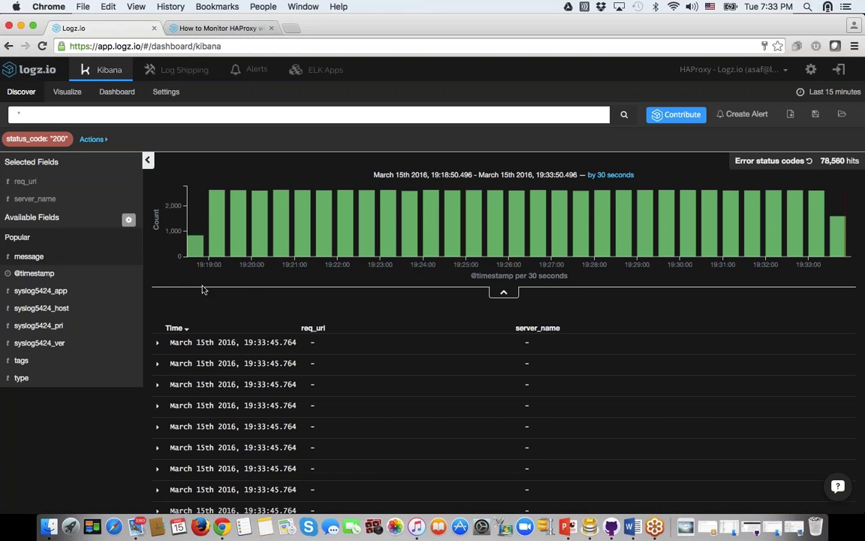
pyautogui.click(157, 343)
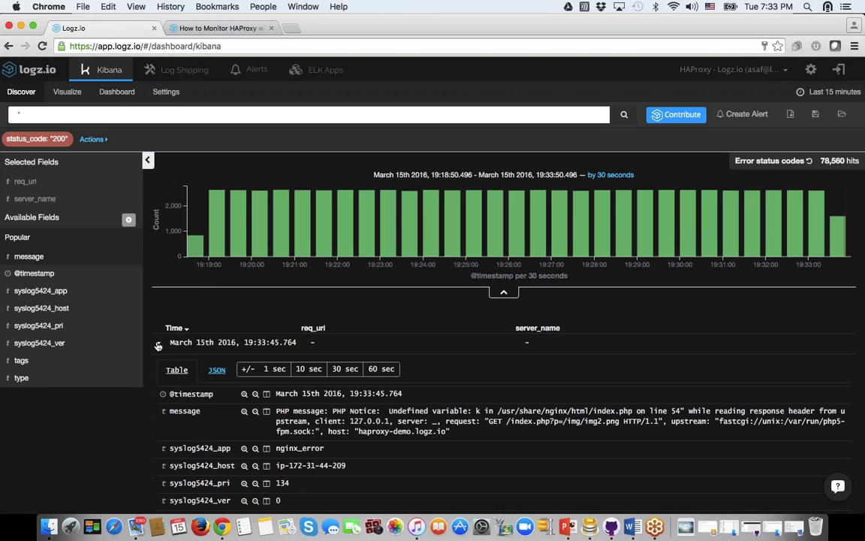
pyautogui.scroll(-5, 158, 345)
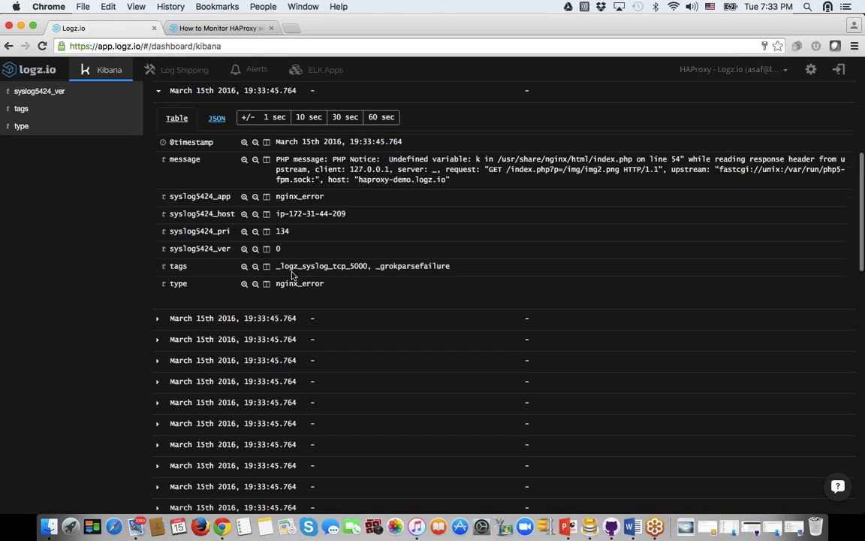
pyautogui.scroll(1, 262, 247)
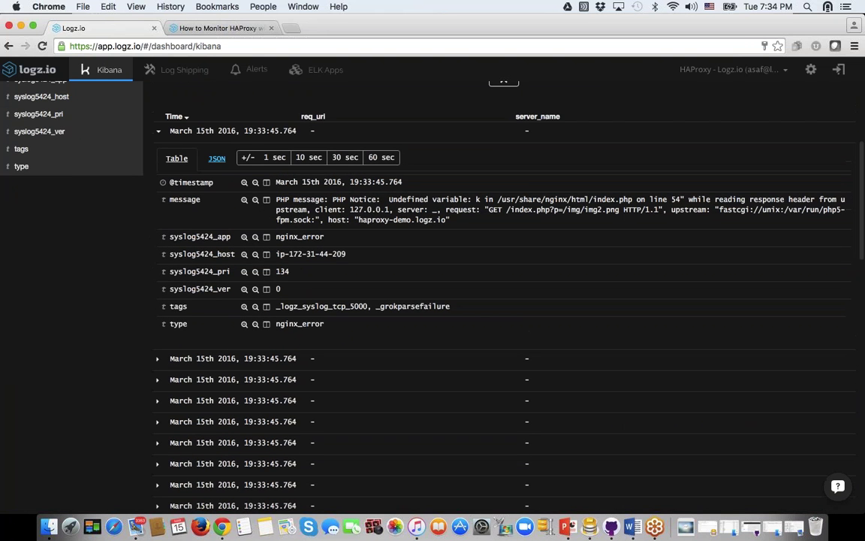
pyautogui.click(159, 132)
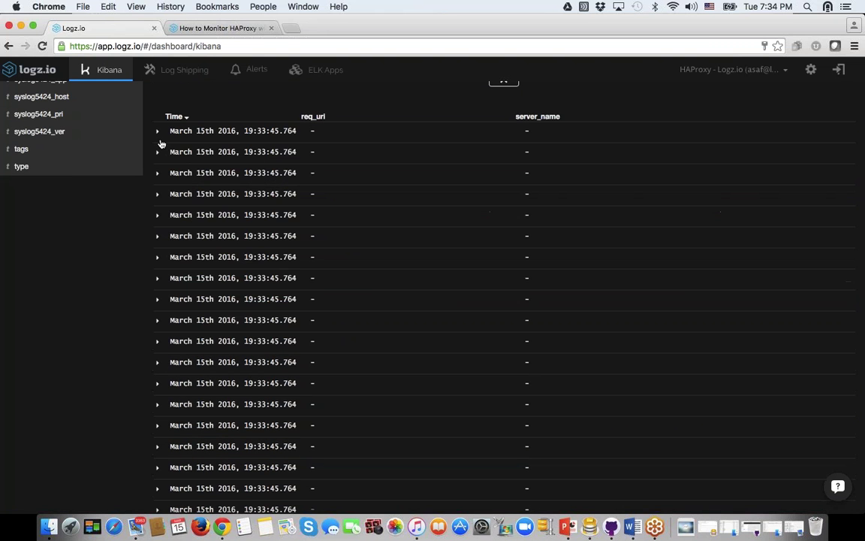
pyautogui.click(158, 275)
pyautogui.scroll(2, 161, 301)
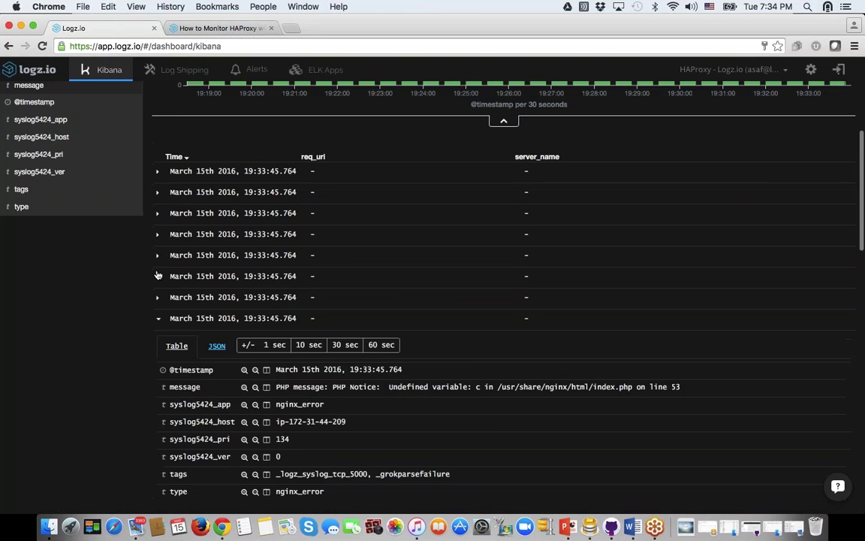
pyautogui.click(159, 354)
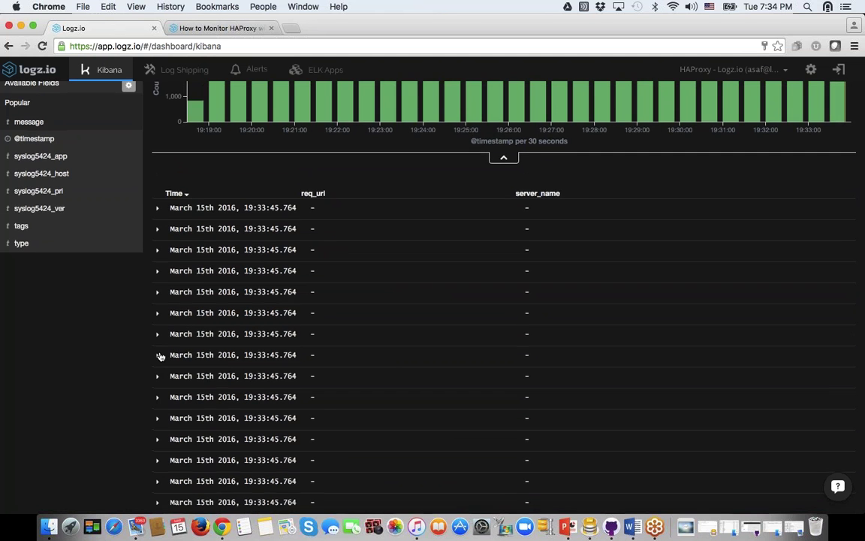
pyautogui.scroll(3, 160, 354)
# Step: Replace the wildcard query with status_code:504 and remove the status_code: "200" filter
pyautogui.click(35, 115)
pyautogui.press('BackSpace')
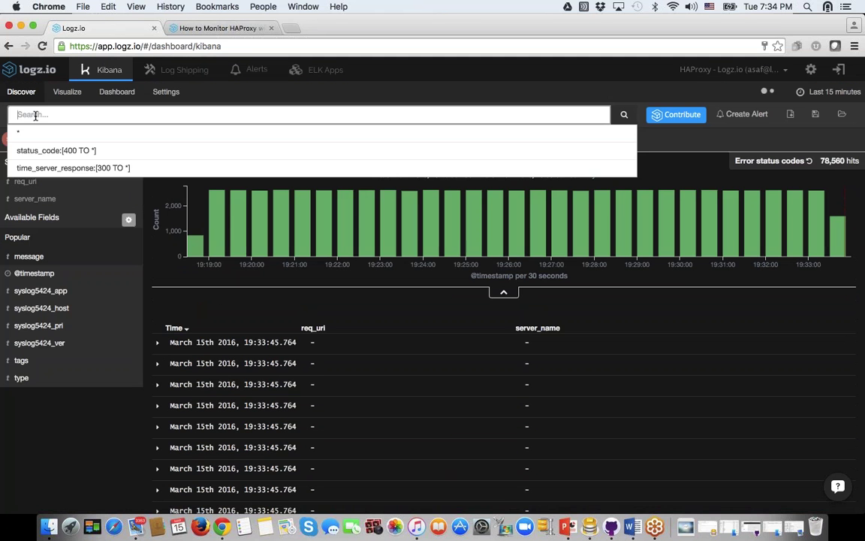
pyautogui.write('stat')
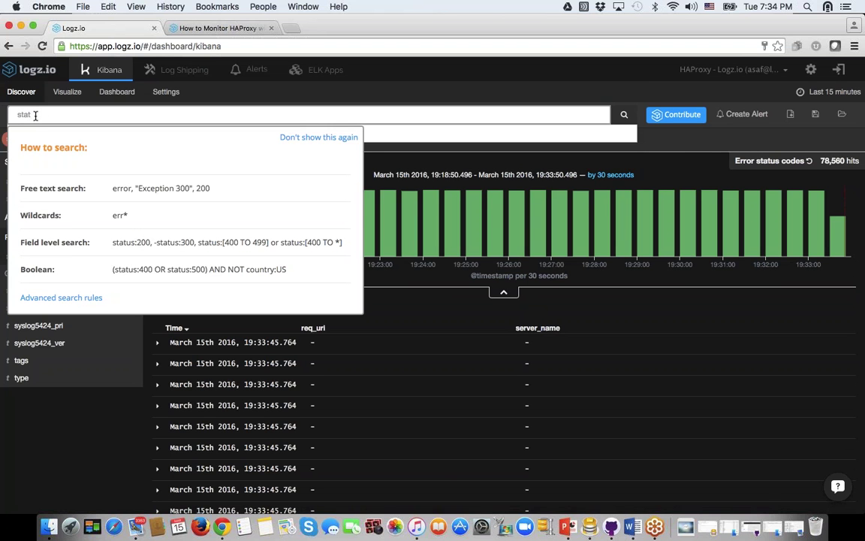
pyautogui.write('us_code:')
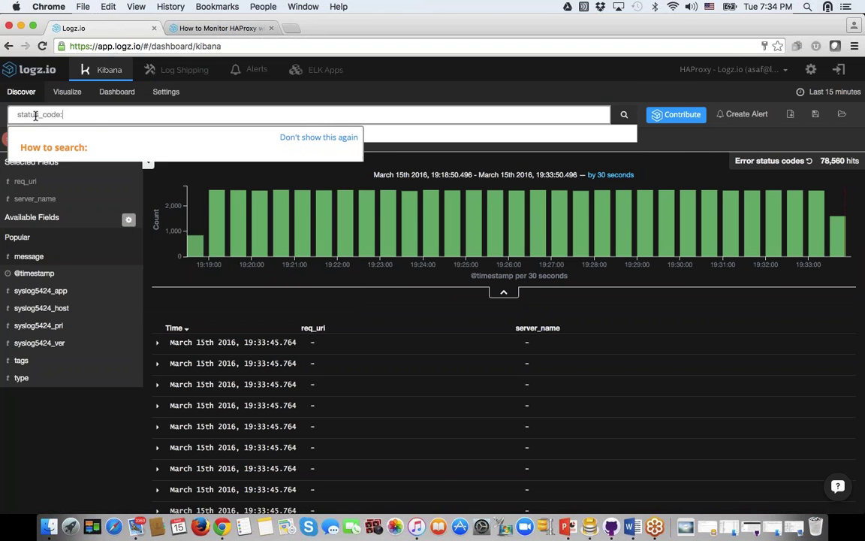
pyautogui.write('504')
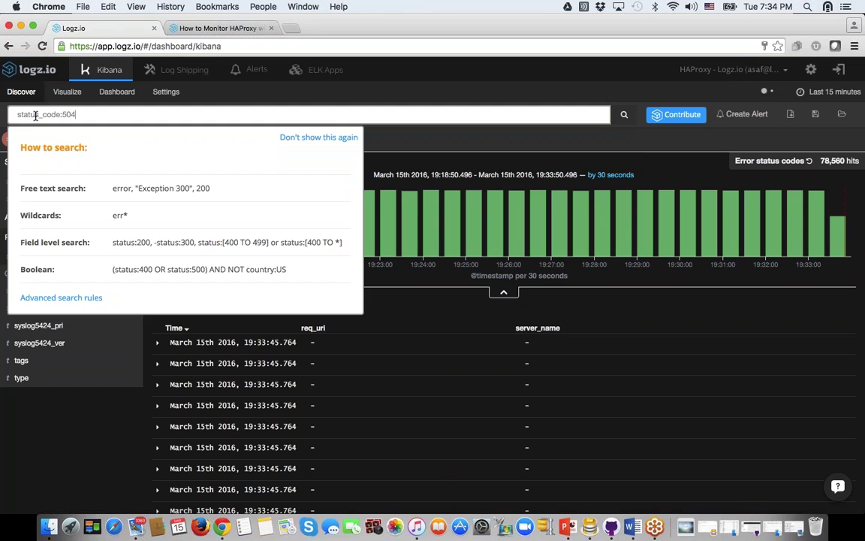
pyautogui.press('Return')
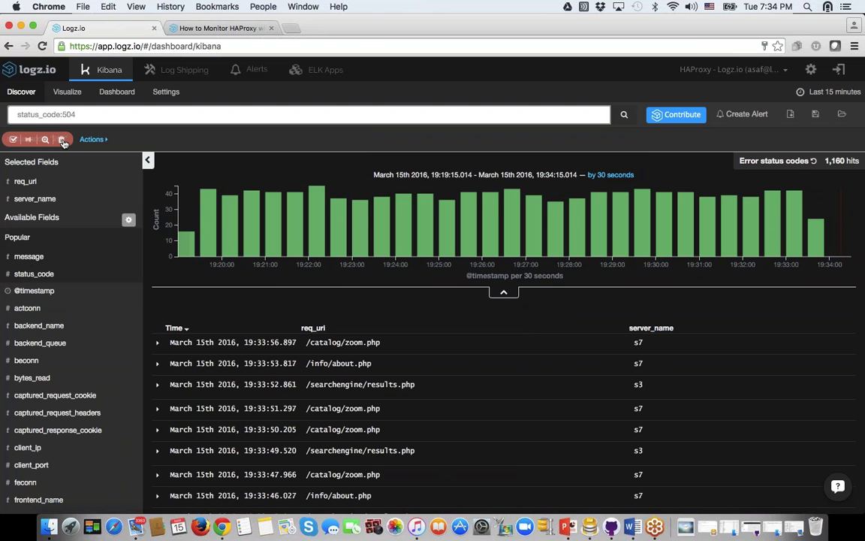
pyautogui.click(62, 139)
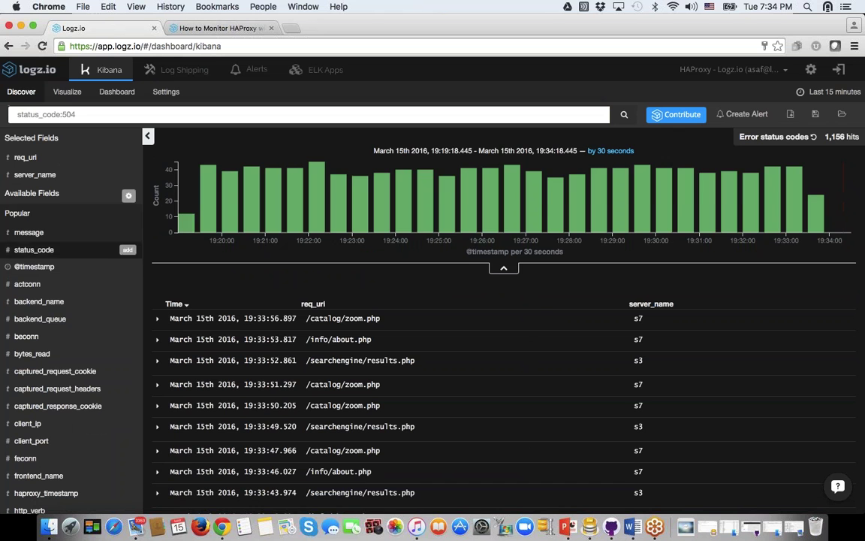
pyautogui.moveTo(75, 267)
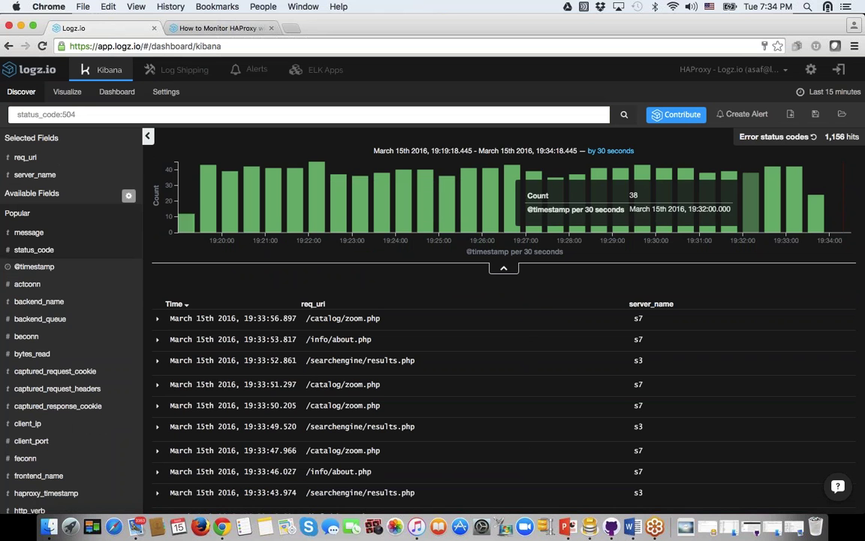
# Step: Start a new alert from the status_code:504 search and name it 'Status 504'
pyautogui.click(741, 114)
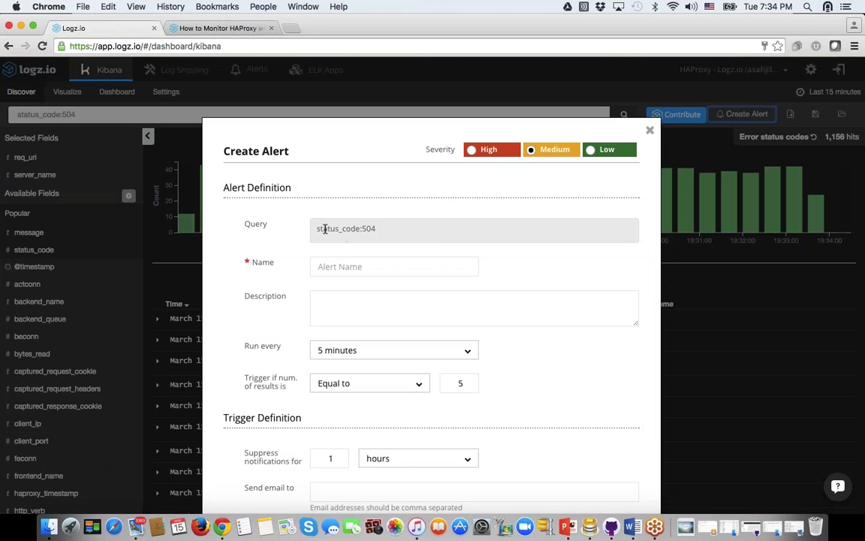
pyautogui.moveTo(316, 229); pyautogui.dragTo(384, 227)
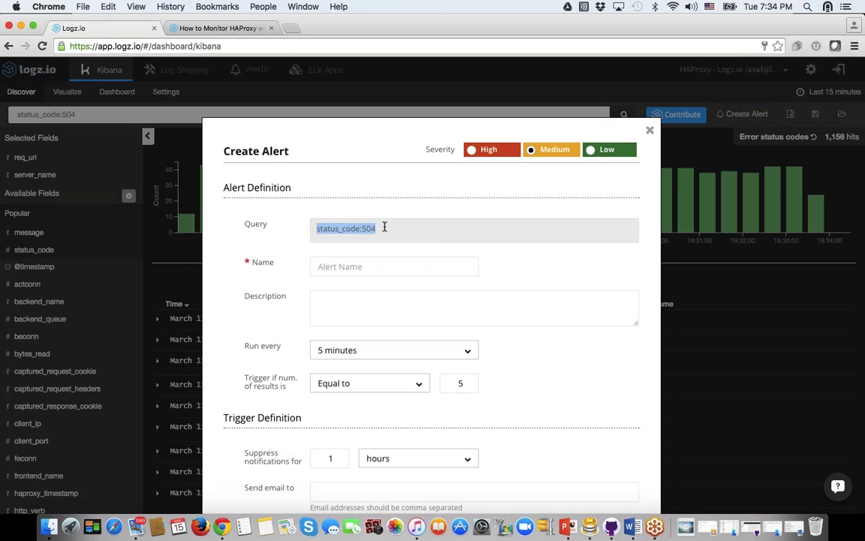
pyautogui.click(359, 271)
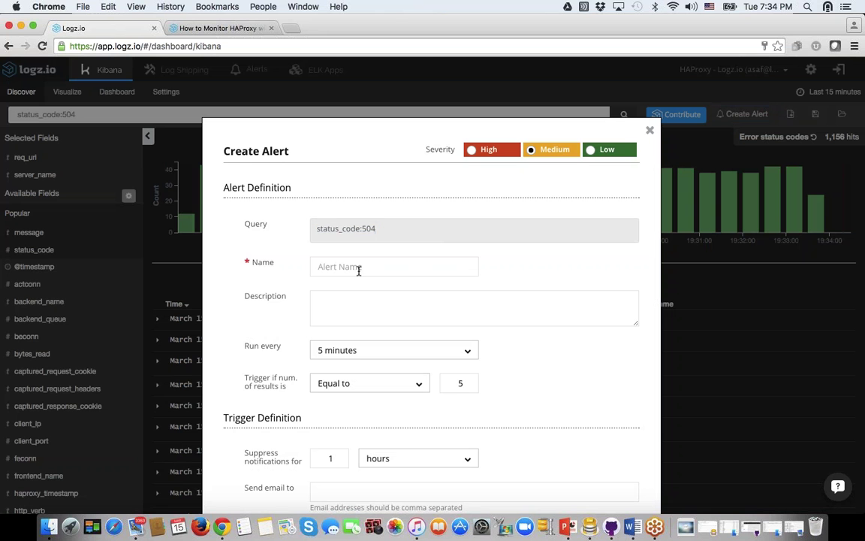
pyautogui.write('Status 504')
# Step: Set the alert to run every hour and trigger at greater than or equal to 10 results
pyautogui.click(366, 350)
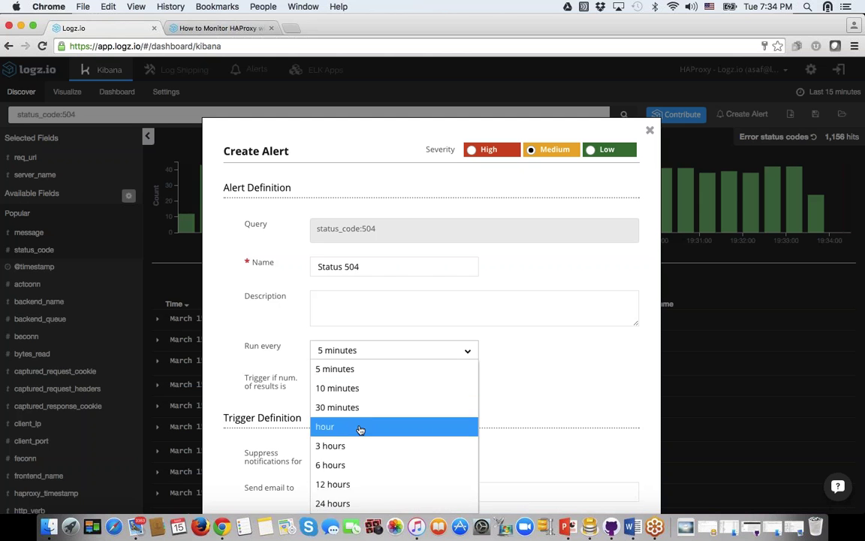
pyautogui.click(359, 428)
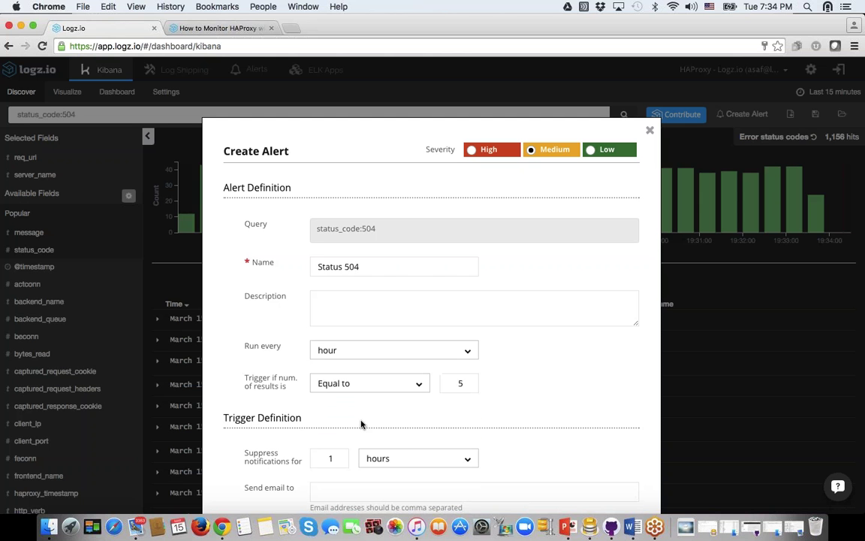
pyautogui.click(417, 385)
pyautogui.click(384, 466)
pyautogui.doubleClick(459, 383)
pyautogui.write('10')
# Step: Enter the notification recipient's e-mail address for the alert
pyautogui.scroll(-2, 522, 369)
pyautogui.scroll(-3, 522, 369)
pyautogui.click(358, 380)
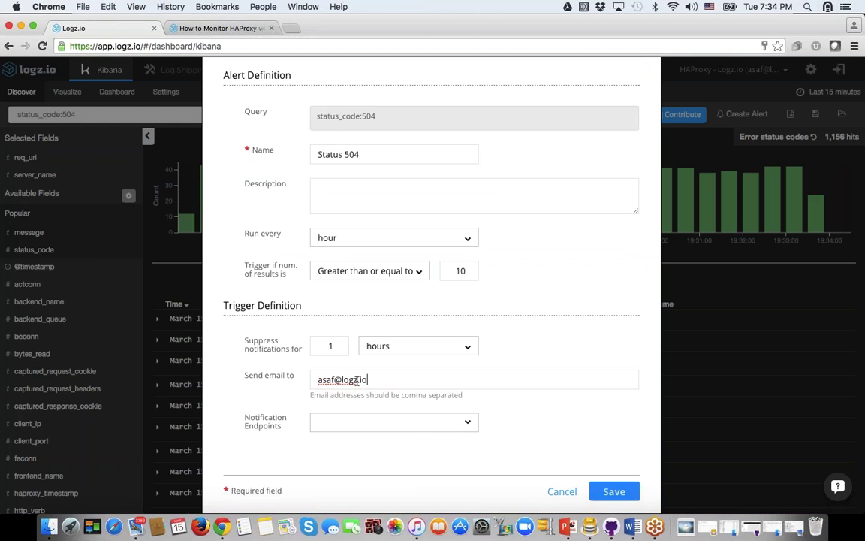
pyautogui.click(365, 422)
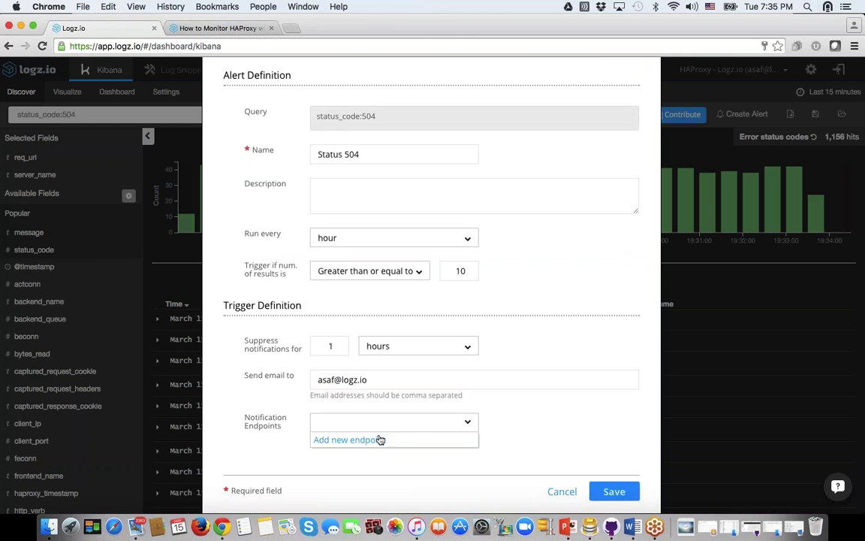
# Step: Begin a new Slack notification endpoint, cancel it, and close the alert form
pyautogui.click(365, 201)
pyautogui.click(347, 218)
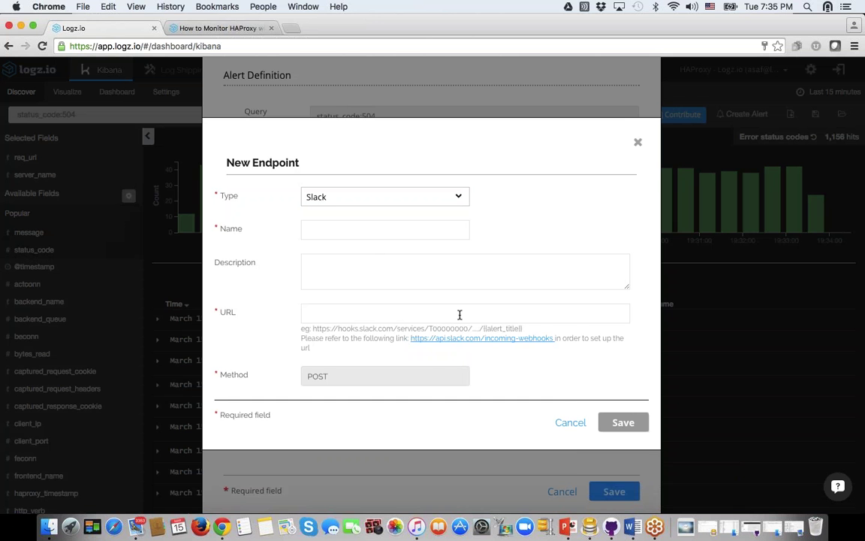
pyautogui.click(570, 424)
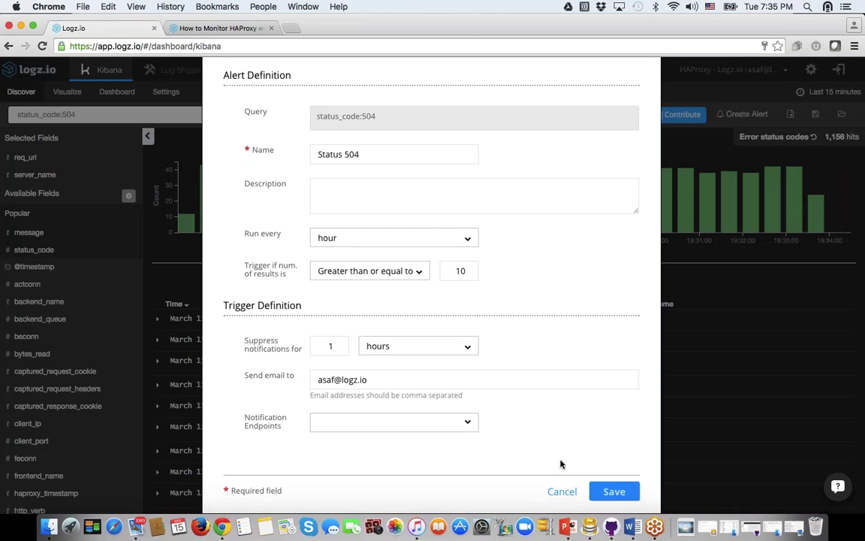
pyautogui.click(558, 492)
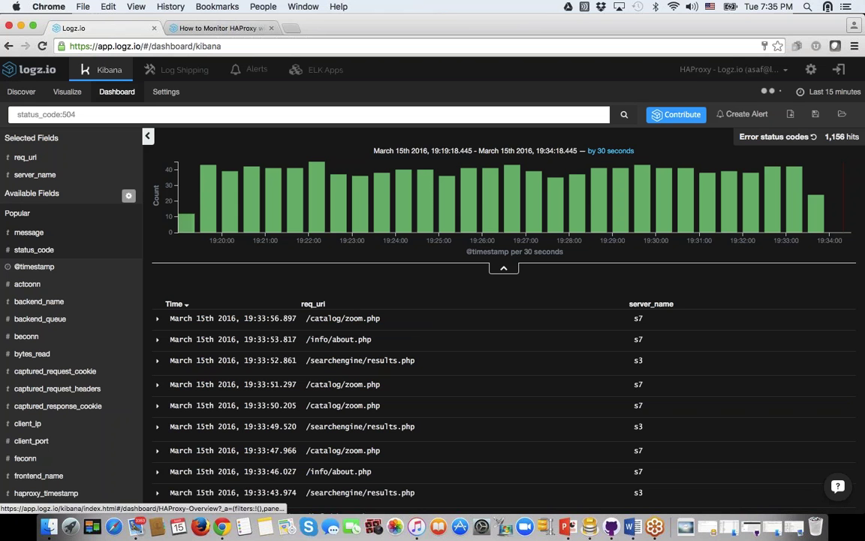
# Step: Load the saved Response dashboard from the Dashboard page
pyautogui.click(116, 91)
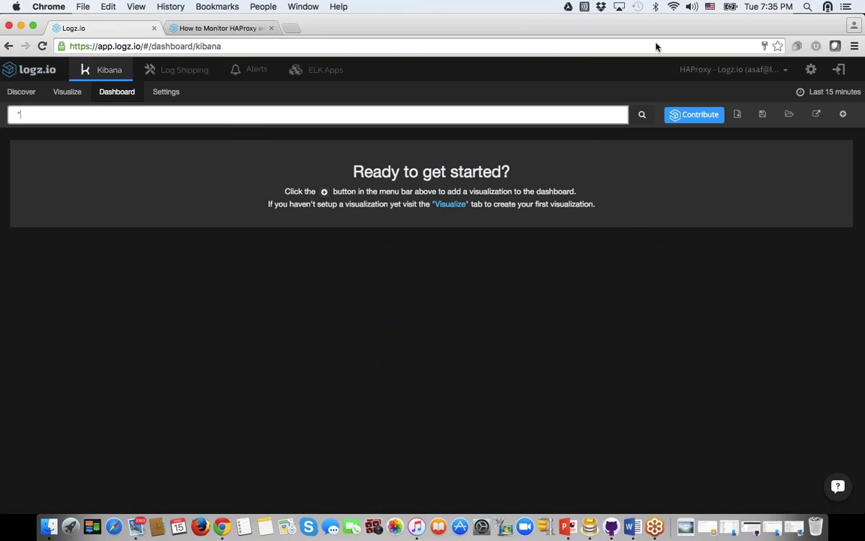
pyautogui.click(789, 113)
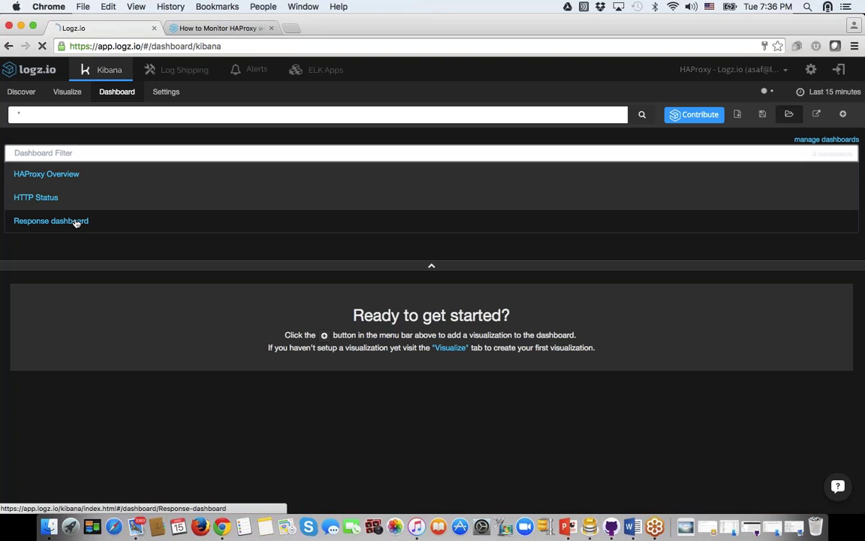
pyautogui.click(72, 221)
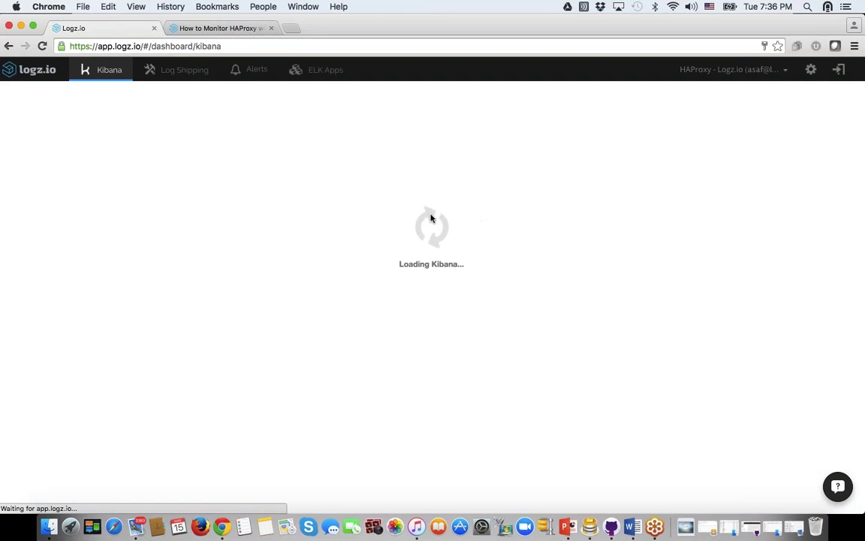
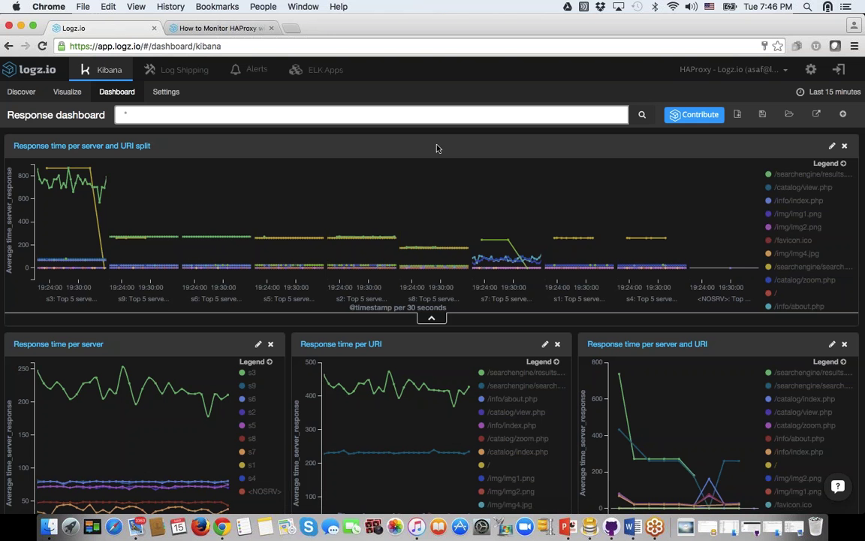
# Step: Go to Log Shipping and view the logstash and logstash-forwarder shipping instructions
pyautogui.click(172, 72)
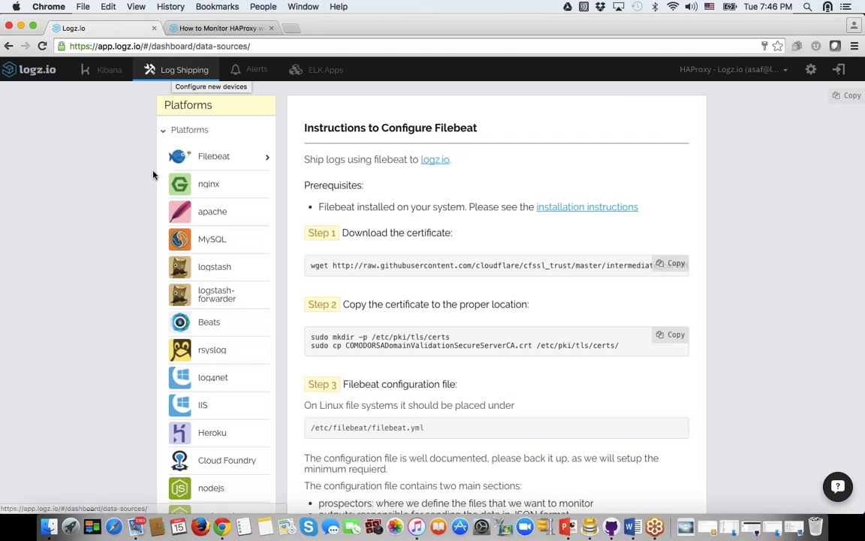
pyautogui.scroll(-5, 217, 197)
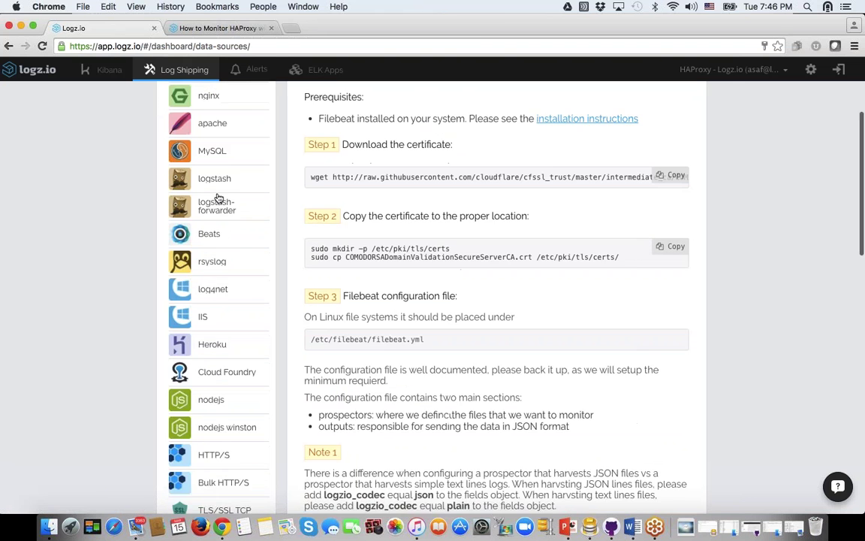
pyautogui.click(174, 72)
pyautogui.scroll(-5, 217, 214)
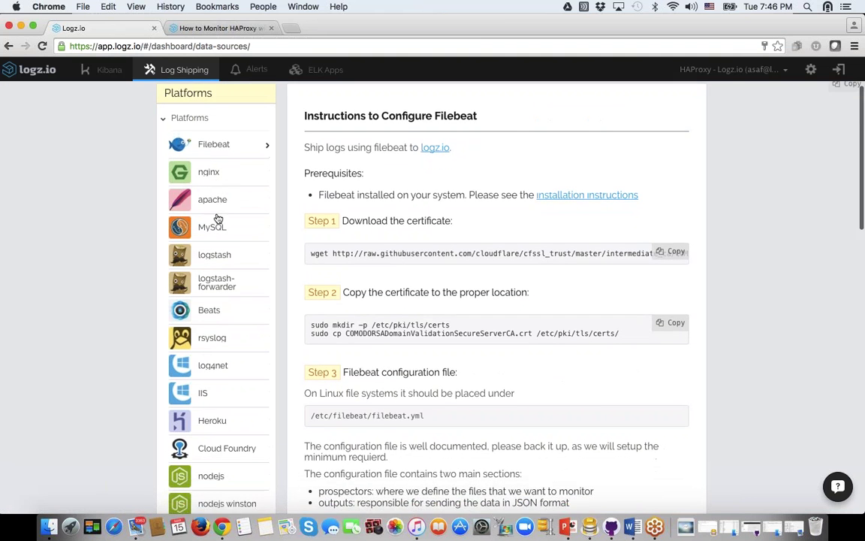
pyautogui.scroll(4, 217, 219)
pyautogui.scroll(1, 217, 218)
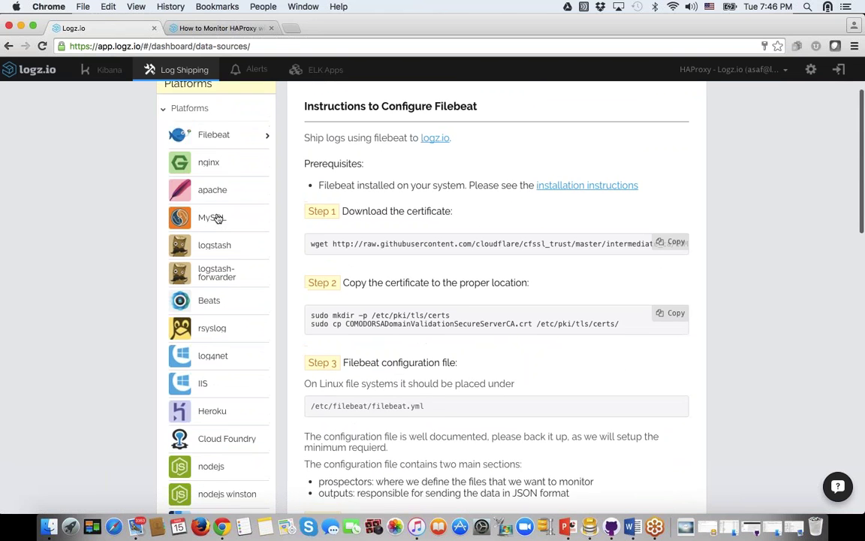
pyautogui.click(211, 269)
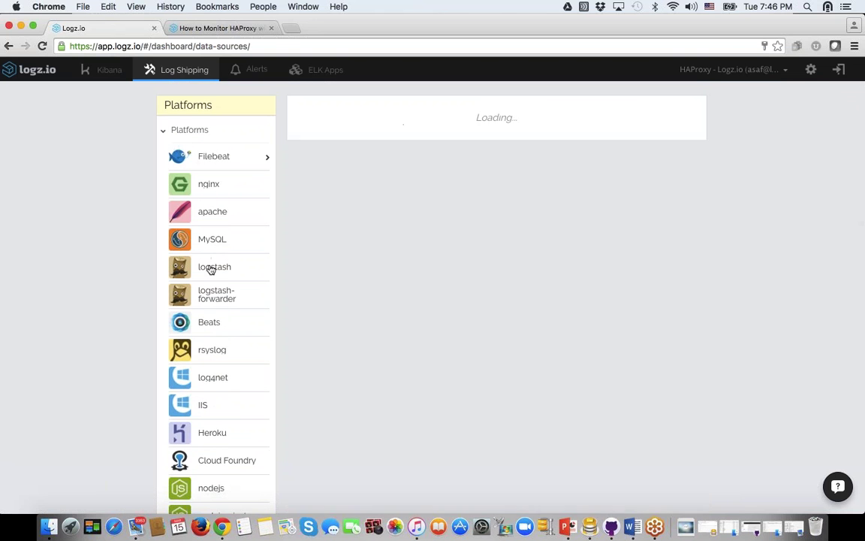
pyautogui.click(213, 292)
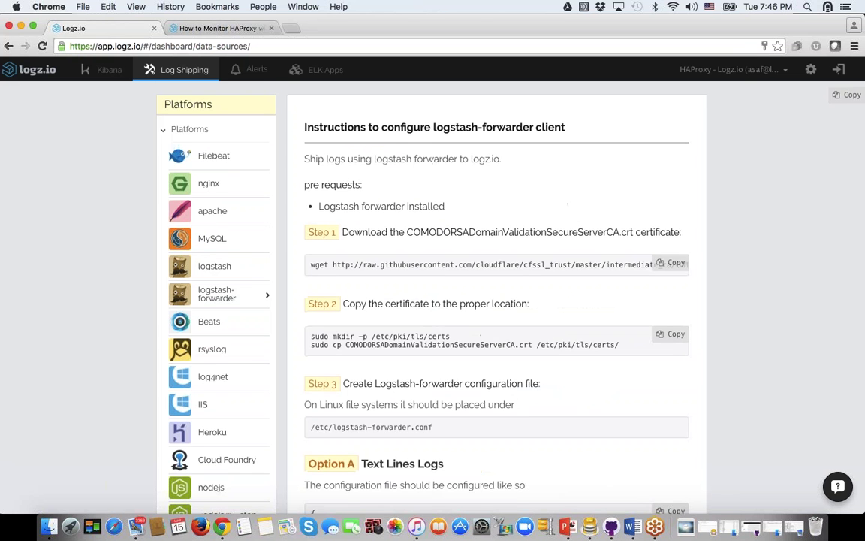
pyautogui.scroll(-10, 213, 294)
# Step: Under AWS, view the ELB setup, then the S3Access page with its S3 Bucket Access apps
pyautogui.click(175, 368)
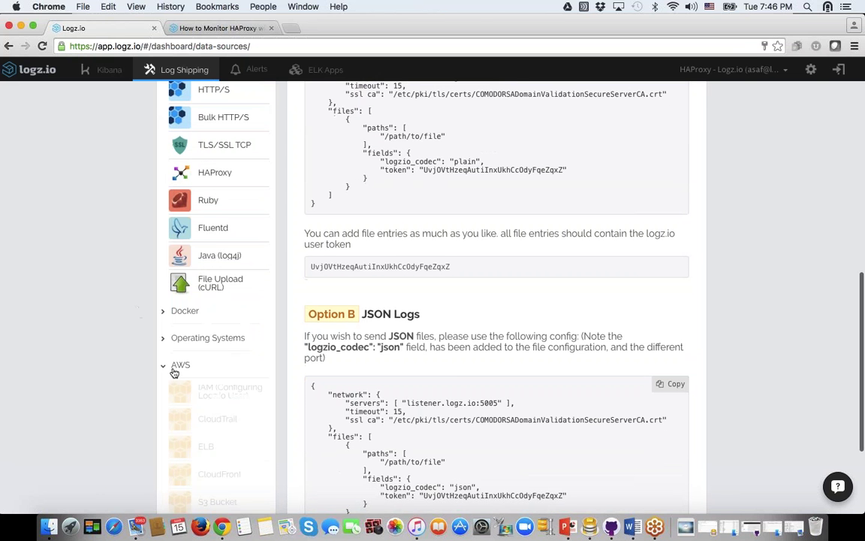
pyautogui.scroll(-4, 174, 373)
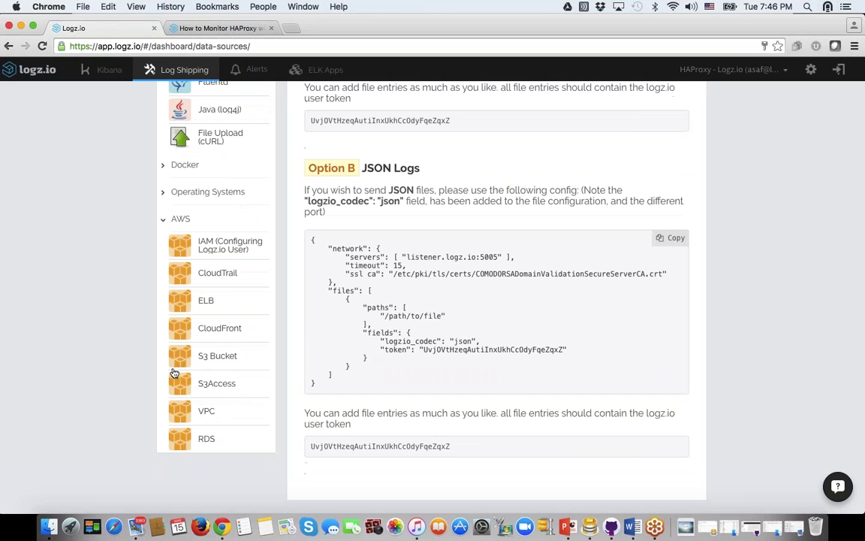
pyautogui.scroll(1, 173, 371)
pyautogui.click(208, 320)
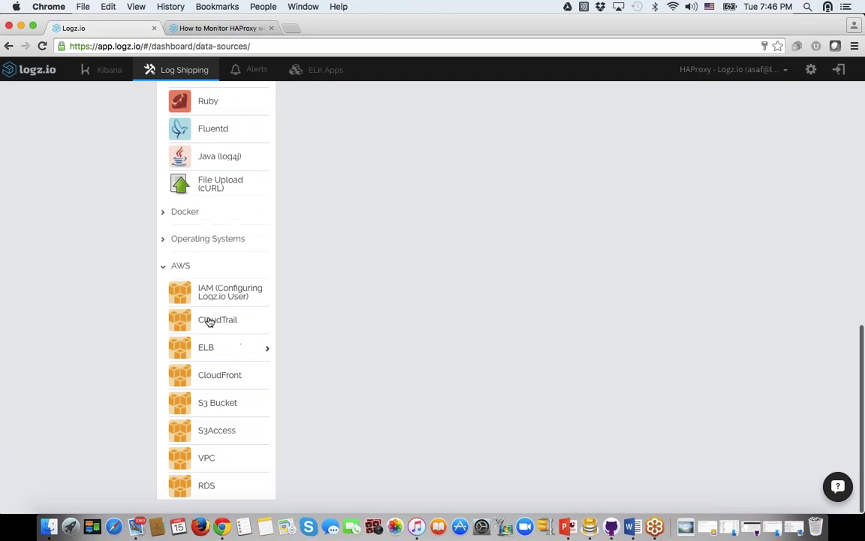
pyautogui.scroll(8, 227, 318)
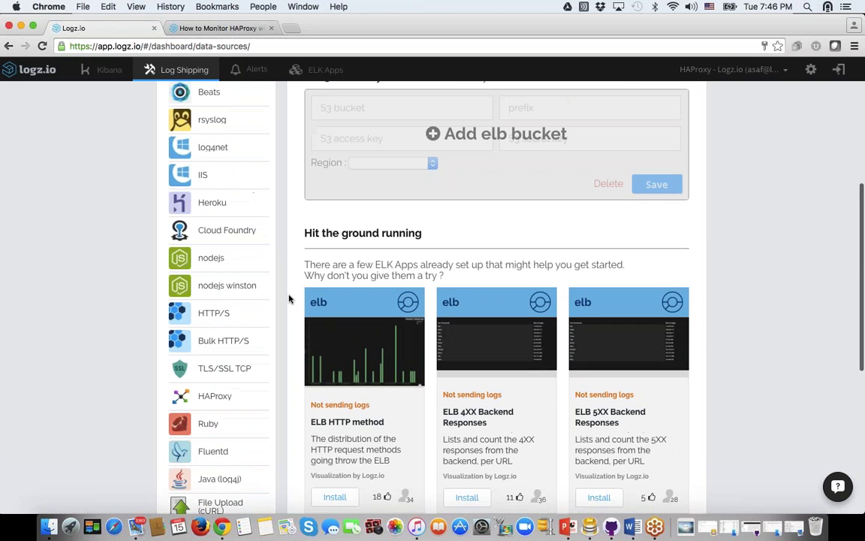
pyautogui.scroll(-10, 288, 299)
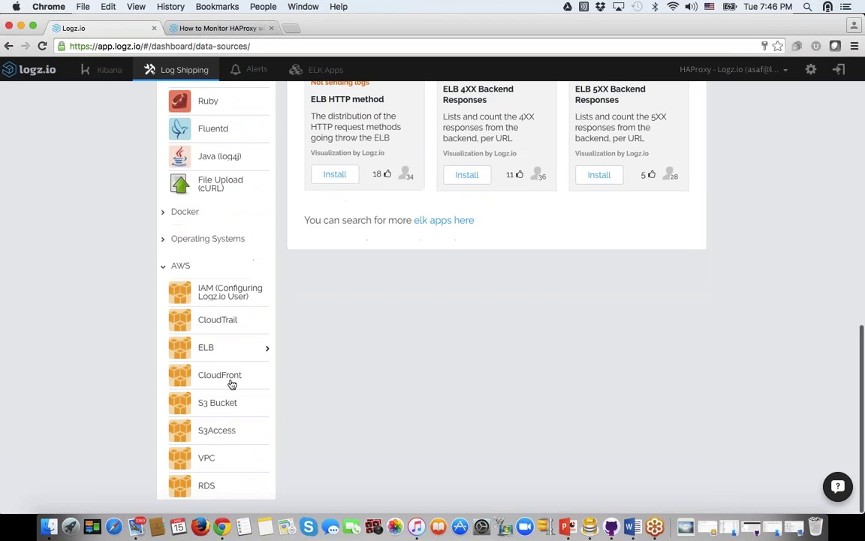
pyautogui.click(214, 431)
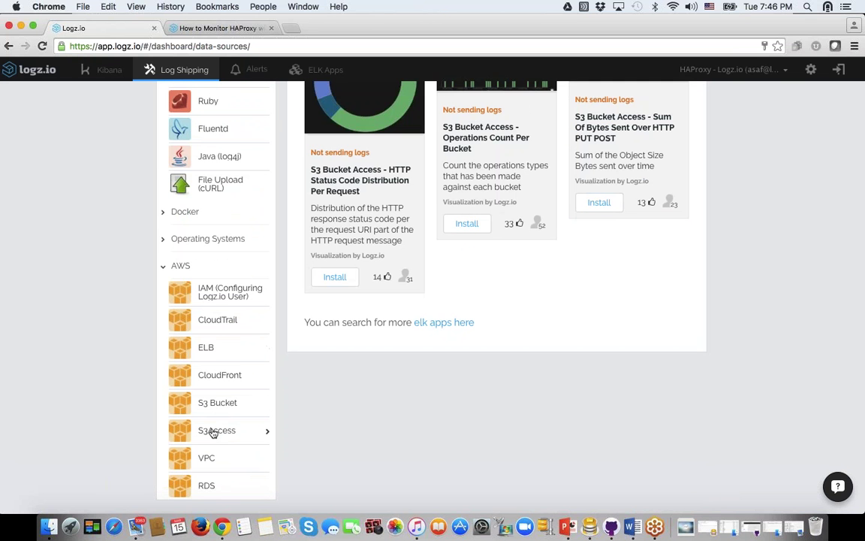
pyautogui.scroll(3, 213, 429)
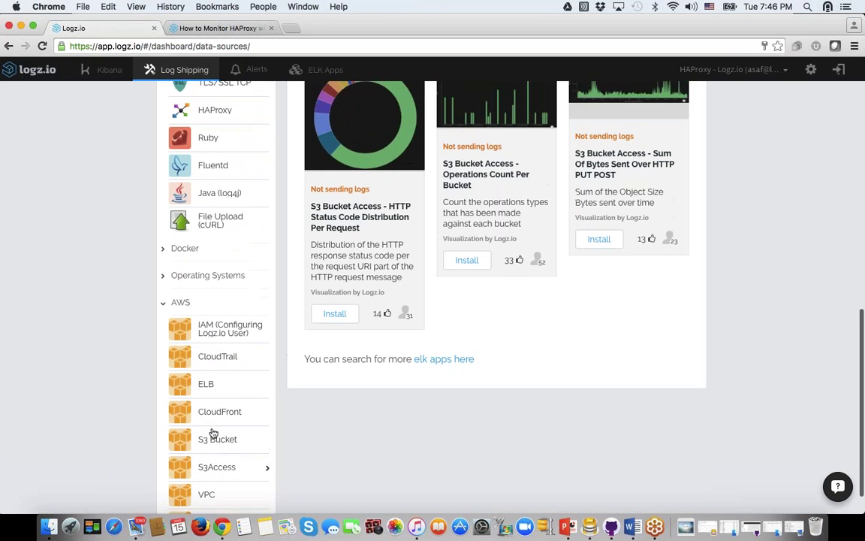
# Step: Browse the Docker, File Upload (cURL), Filebeat and nginx shipping instructions
pyautogui.click(181, 302)
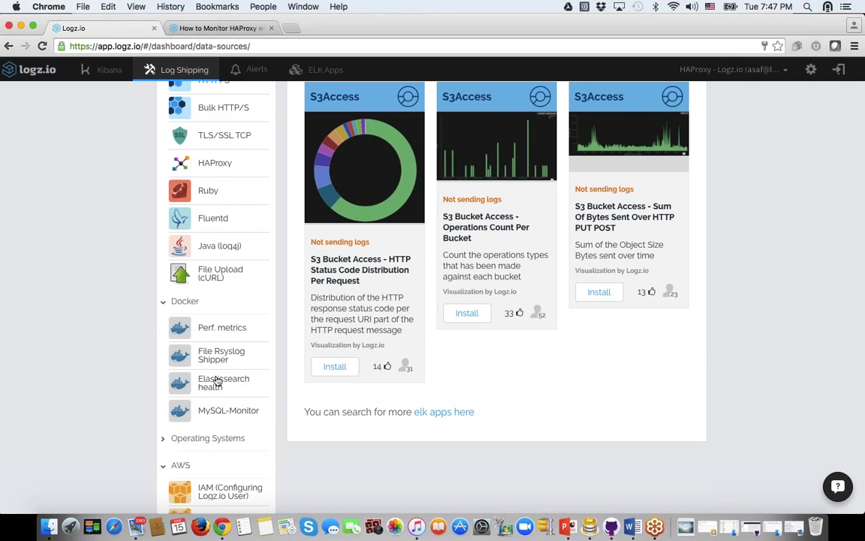
pyautogui.scroll(-3, 210, 388)
pyautogui.scroll(3, 210, 389)
pyautogui.click(214, 277)
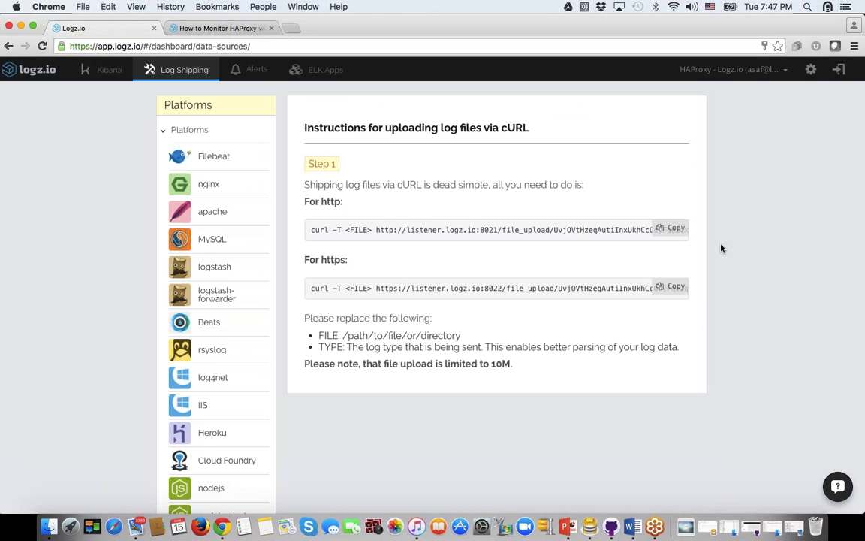
pyautogui.scroll(-1, 721, 248)
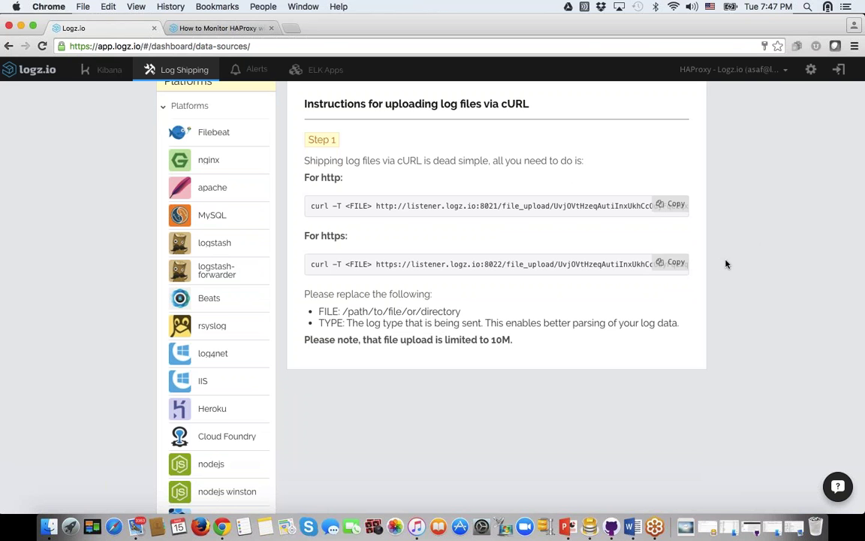
pyautogui.scroll(1, 464, 236)
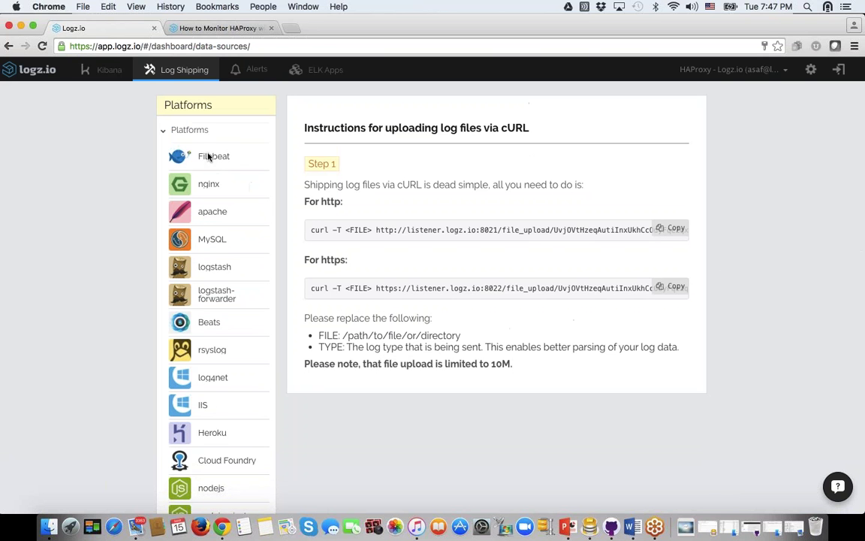
pyautogui.click(215, 158)
pyautogui.click(209, 188)
# Step: Read through the apache instructions, then show the Fluentd log shipping setup
pyautogui.click(203, 213)
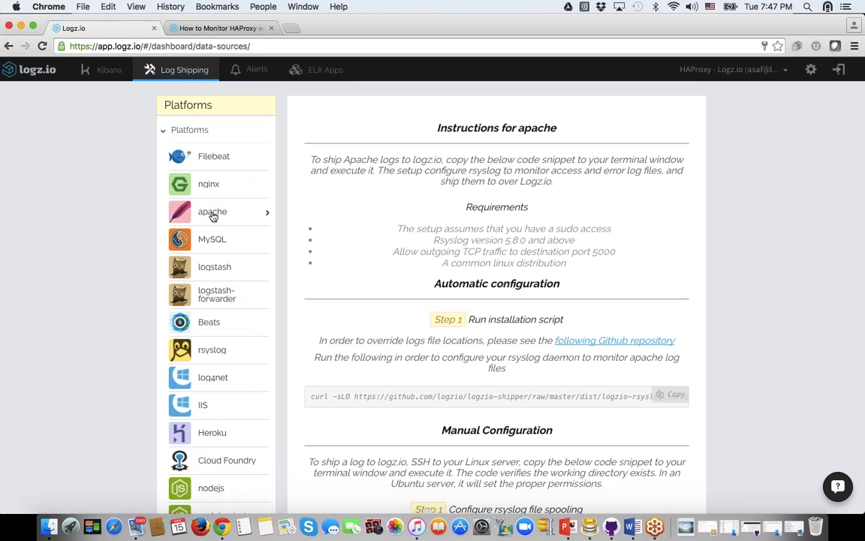
pyautogui.scroll(-5, 335, 244)
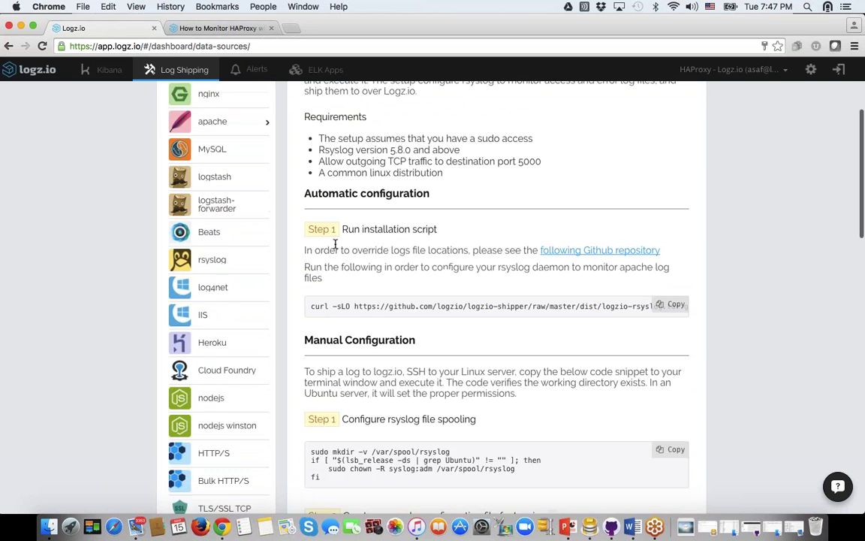
pyautogui.scroll(5, 335, 245)
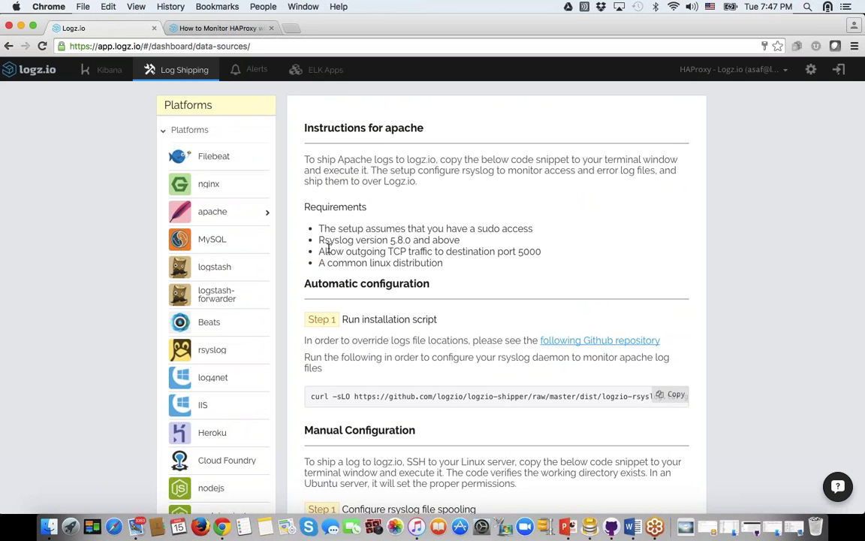
pyautogui.scroll(-1, 237, 332)
pyautogui.scroll(-6, 237, 332)
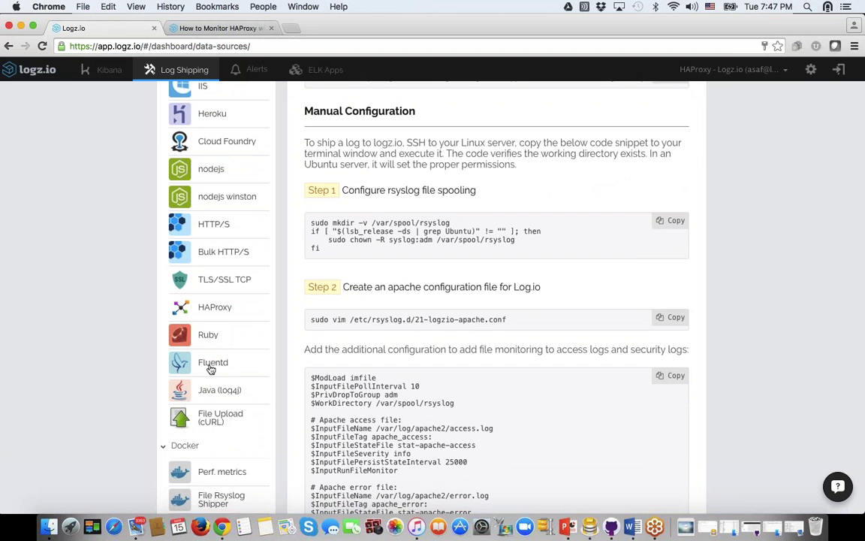
pyautogui.click(211, 363)
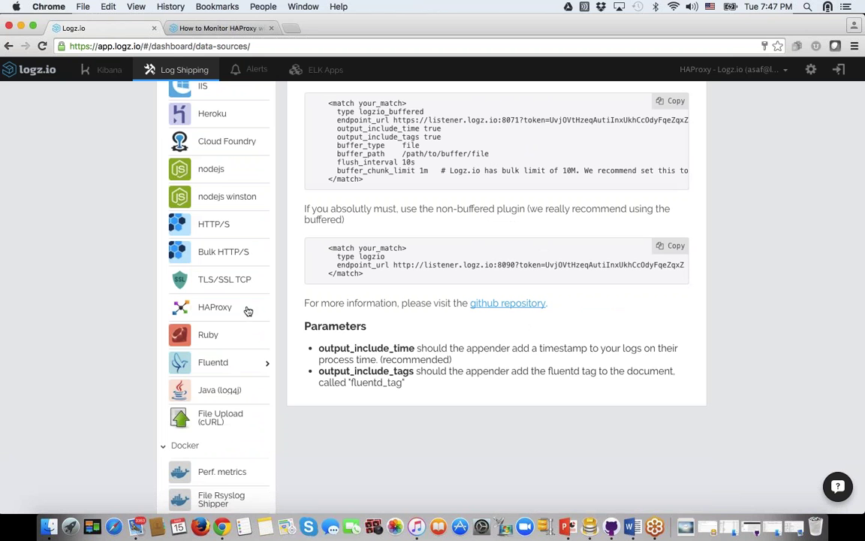
pyautogui.scroll(1, 248, 311)
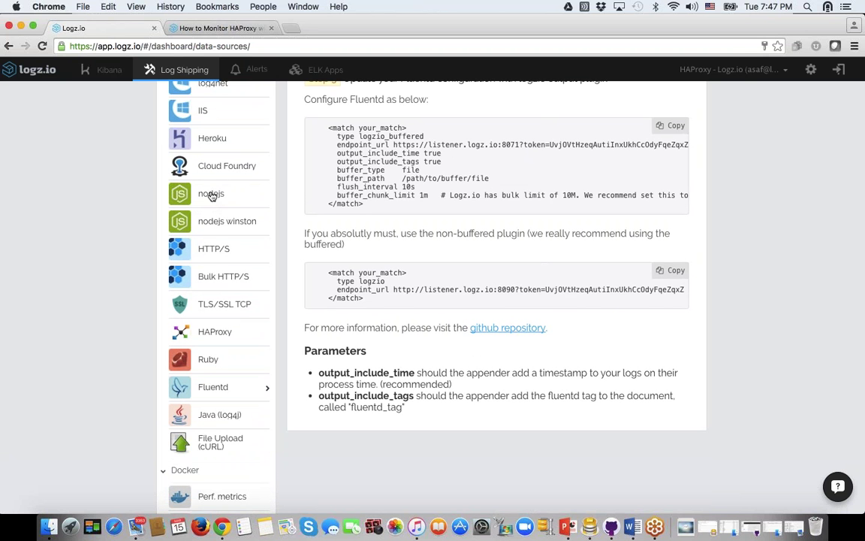
# Step: View the nodejs winston and nodejs logger setup instructions
pyautogui.click(216, 223)
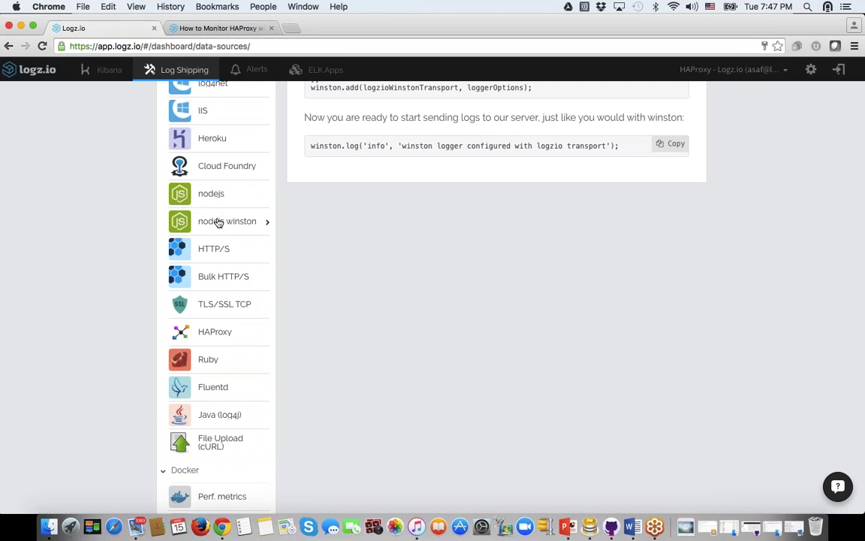
pyautogui.scroll(5, 252, 222)
pyautogui.scroll(-2, 253, 223)
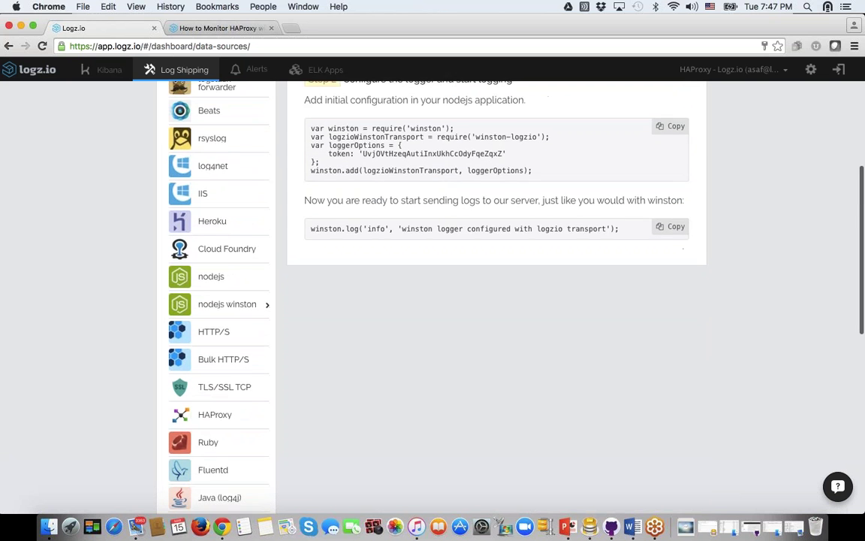
pyautogui.click(212, 274)
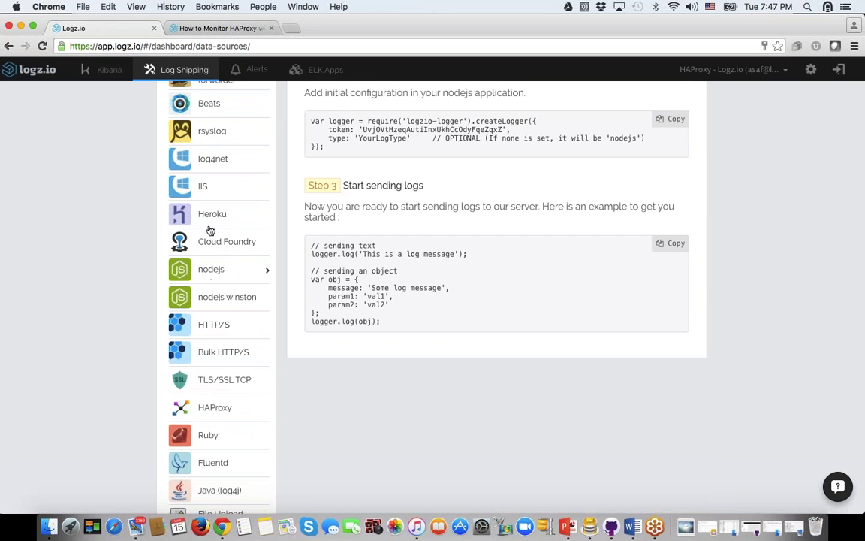
# Step: Show and read the Heroku drain instructions with the drains:add command
pyautogui.click(210, 216)
pyautogui.scroll(5, 256, 215)
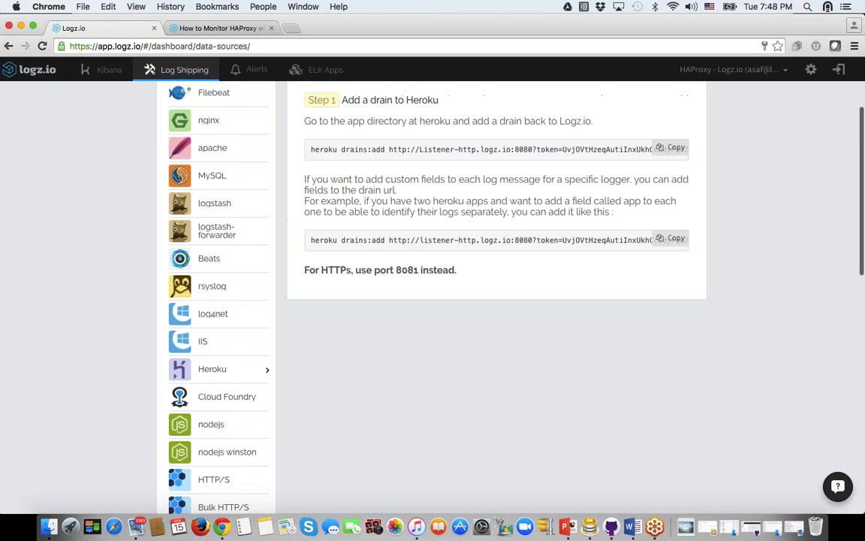
pyautogui.scroll(-3, 459, 293)
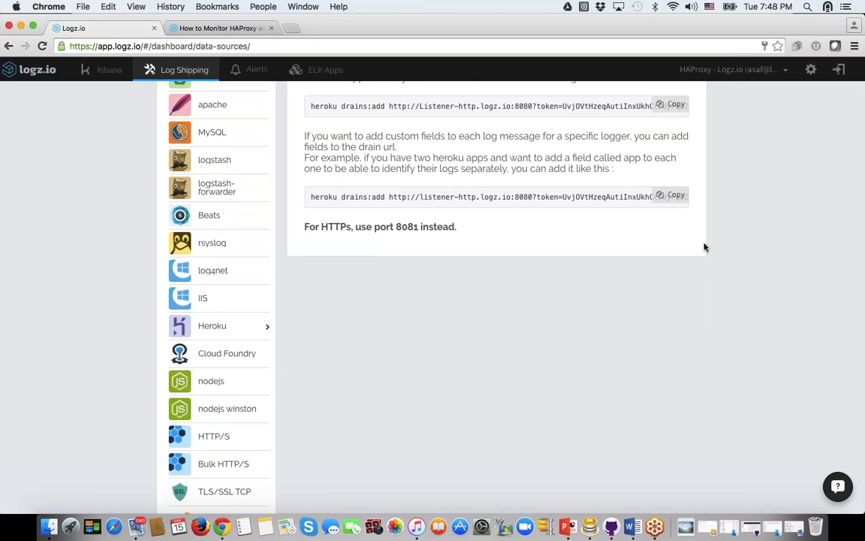
pyautogui.scroll(3, 570, 333)
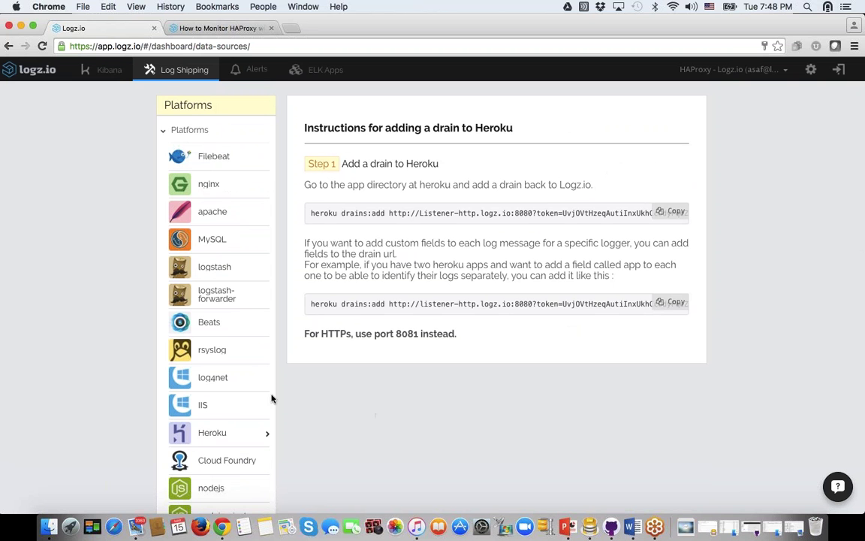
pyautogui.scroll(-10, 265, 386)
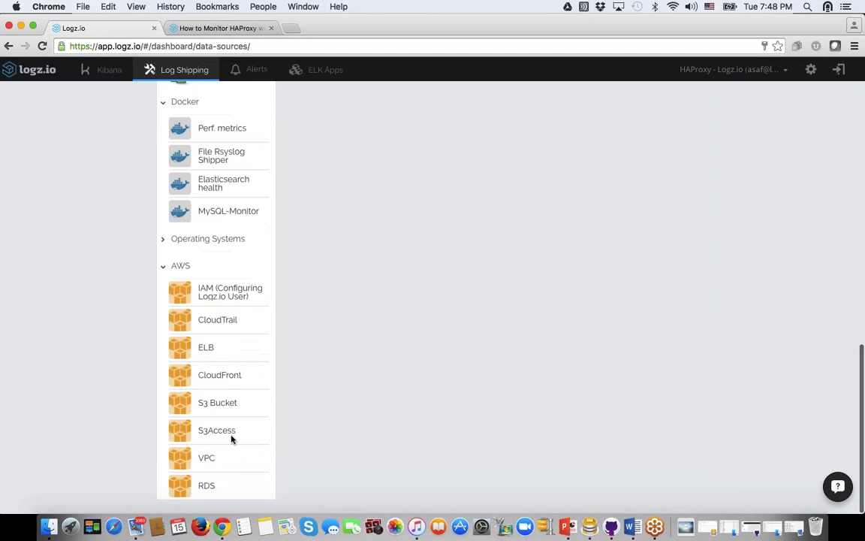
# Step: Review the AWS VPC flow log setup, then open the ELK Apps catalogue of 135 apps
pyautogui.click(206, 456)
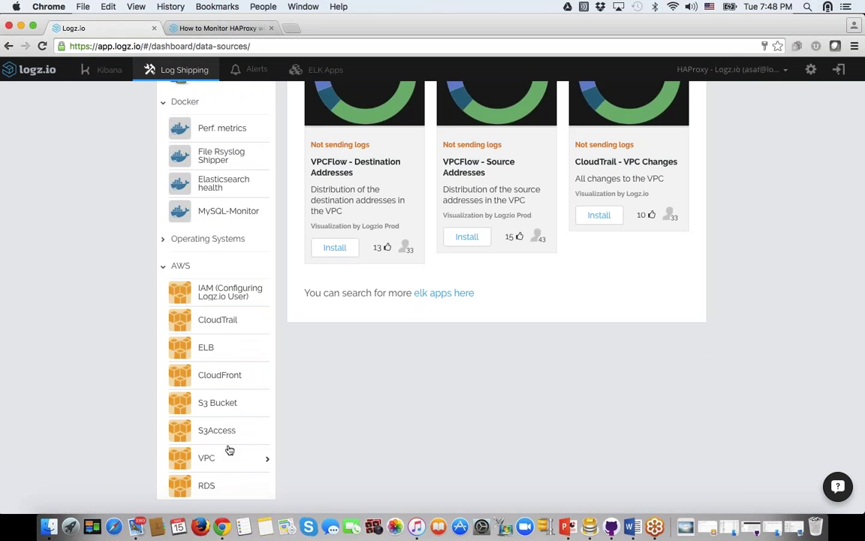
pyautogui.scroll(8, 228, 450)
pyautogui.scroll(-5, 227, 450)
pyautogui.scroll(5, 409, 265)
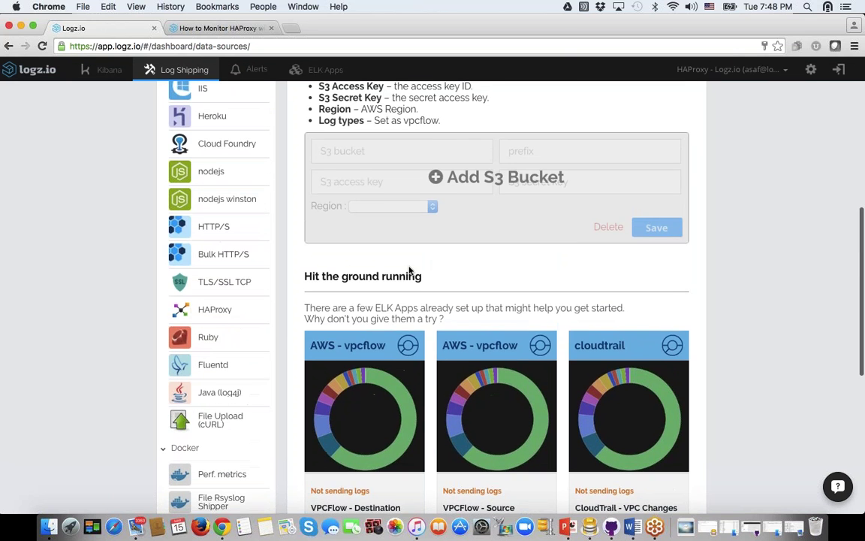
pyautogui.scroll(5, 412, 269)
pyautogui.click(335, 71)
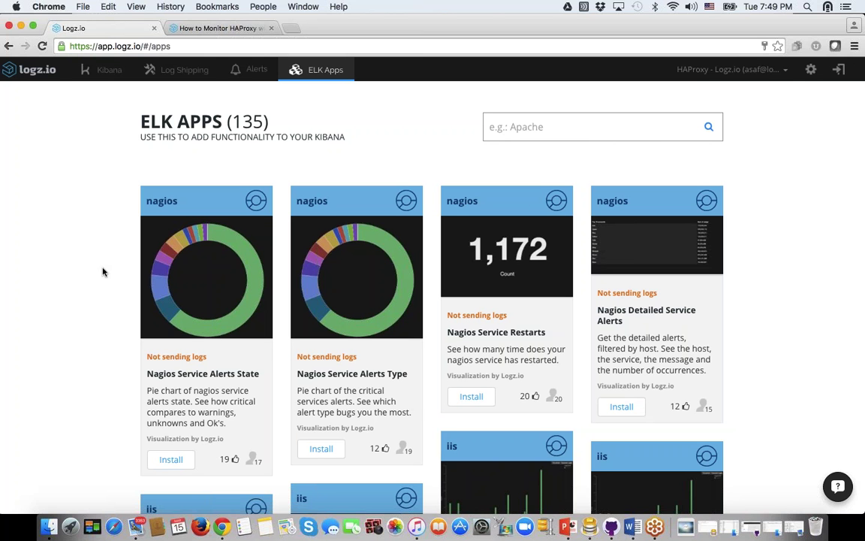
# Step: Return to the Kibana Response dashboard and start a new support chat conversation with the logz.io Team
pyautogui.click(107, 72)
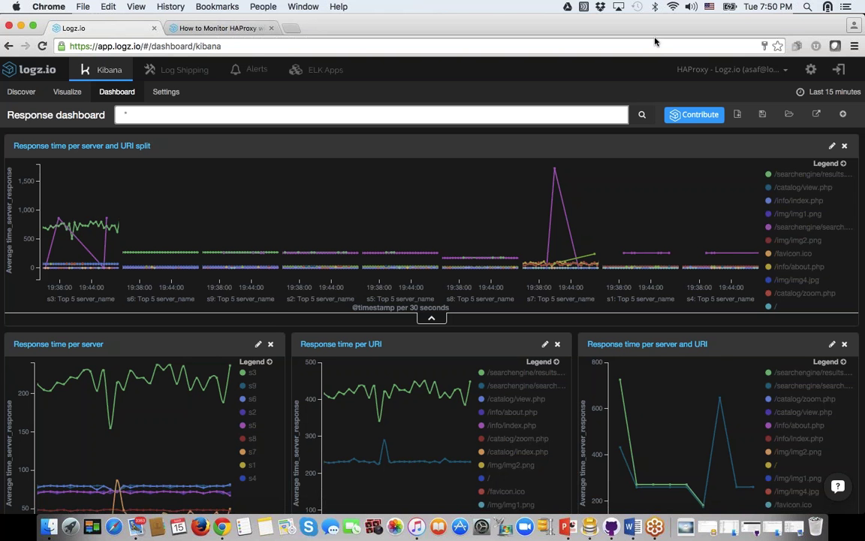
pyautogui.click(837, 486)
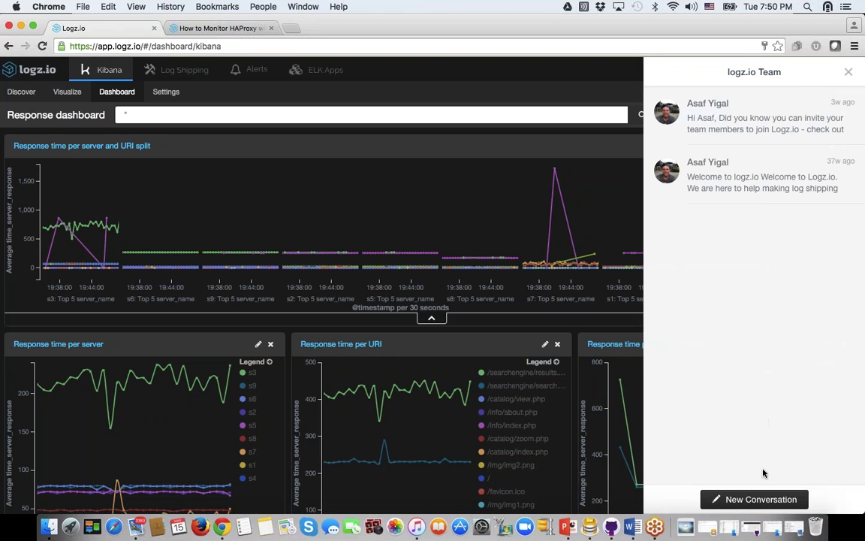
pyautogui.click(751, 499)
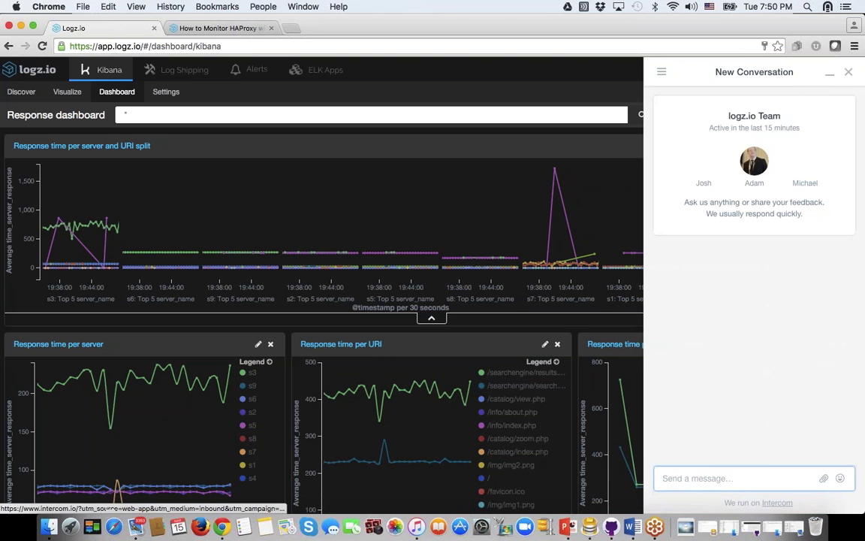